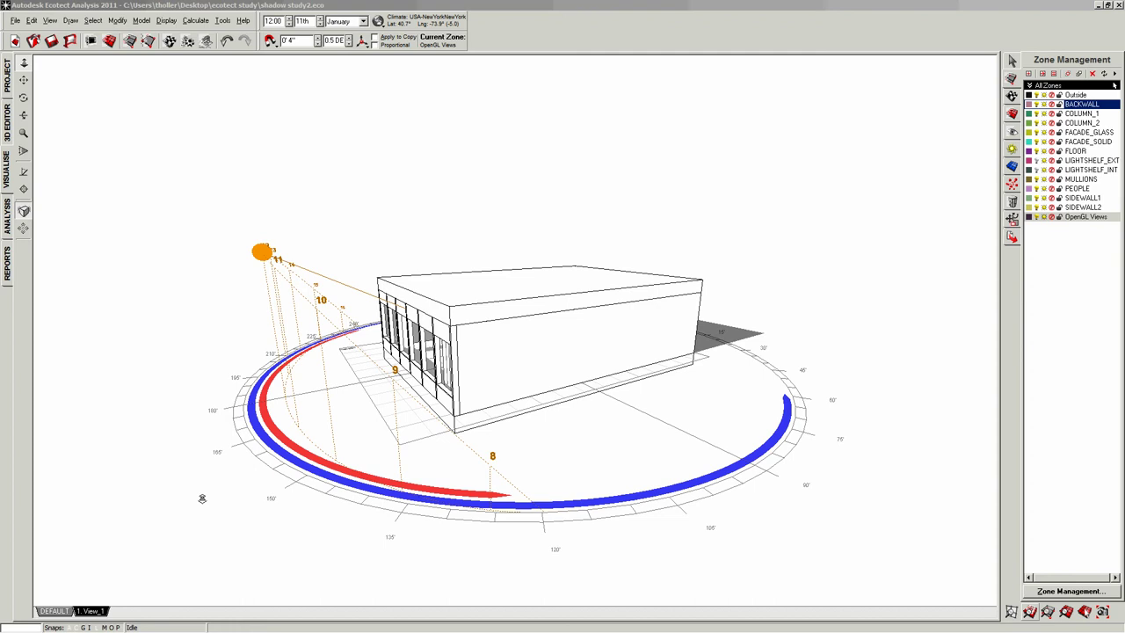
- Orbit the shaded building model until its glazed facade faces forward
{"action": "right_click_drag", "start_coordinate": [181, 479], "coordinate": [255, 452]}
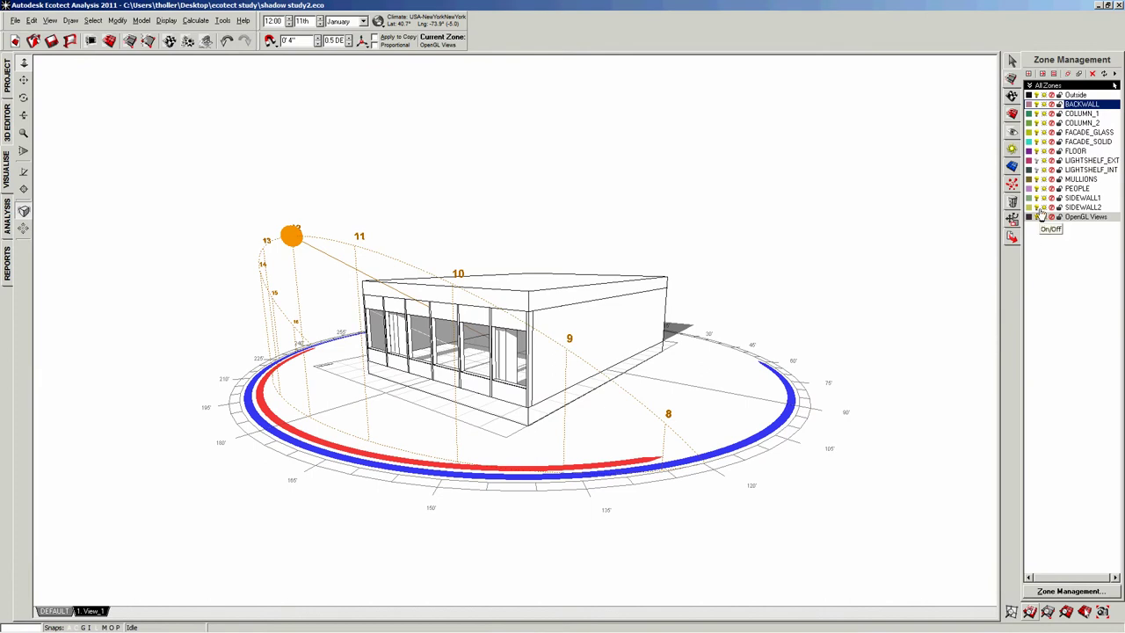
- Hide the SIDEWALL2, SIDEWALL1 and BACKWALL zones, then view the open model as a 3D Editor wireframe
{"action": "left_click", "coordinate": [1040, 208]}
{"action": "left_click", "coordinate": [1040, 199]}
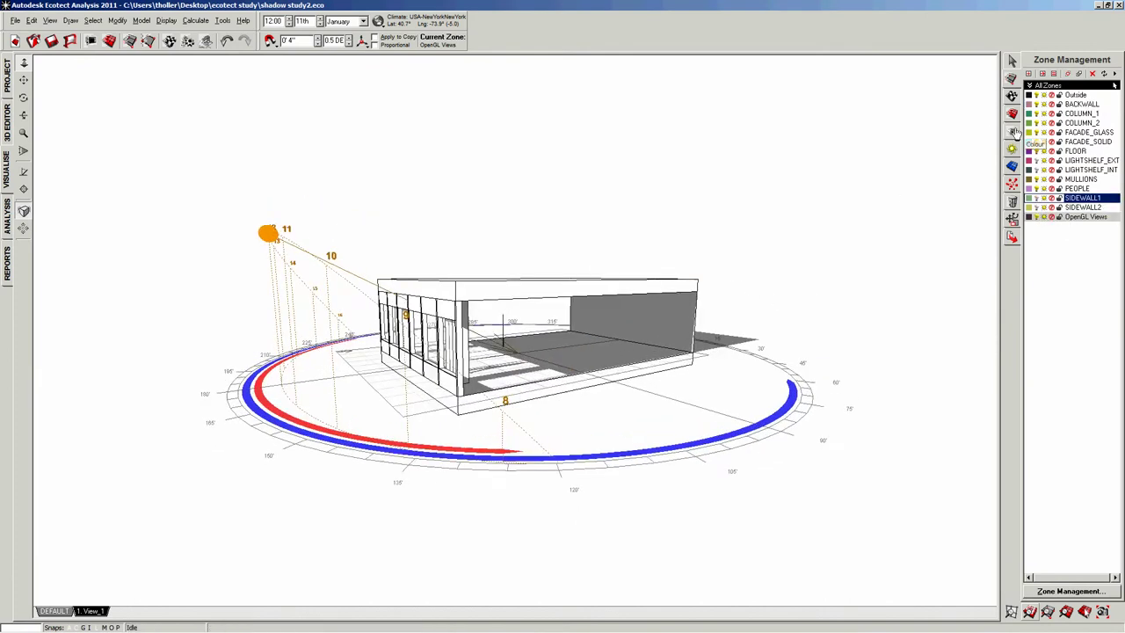
{"action": "left_click", "coordinate": [1046, 105]}
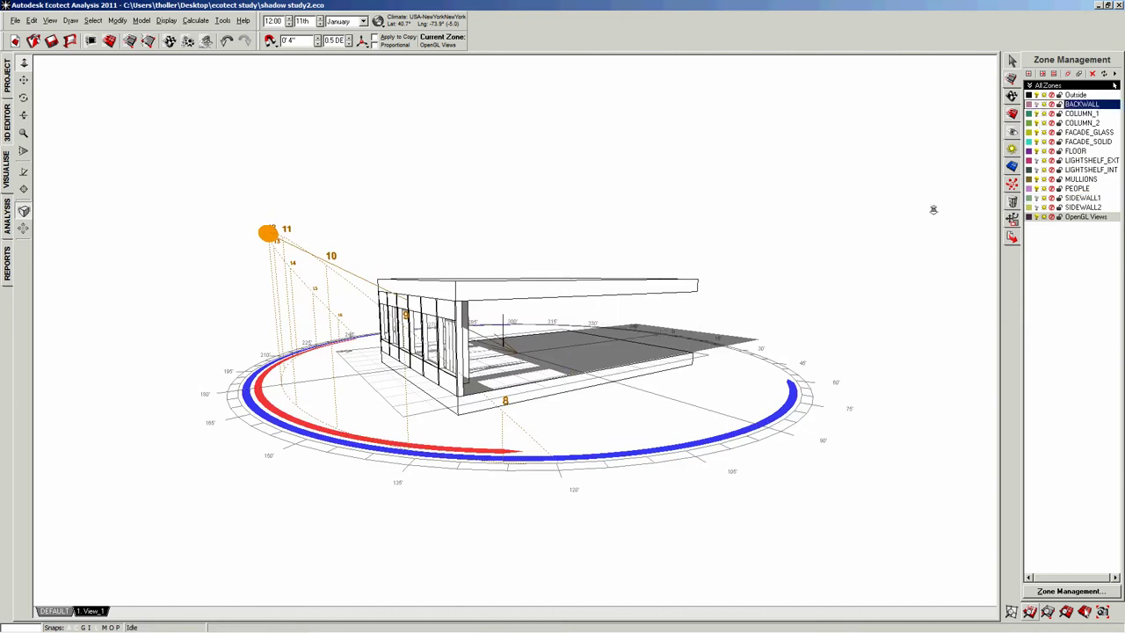
{"action": "right_click_drag", "start_coordinate": [433, 388], "coordinate": [410, 392]}
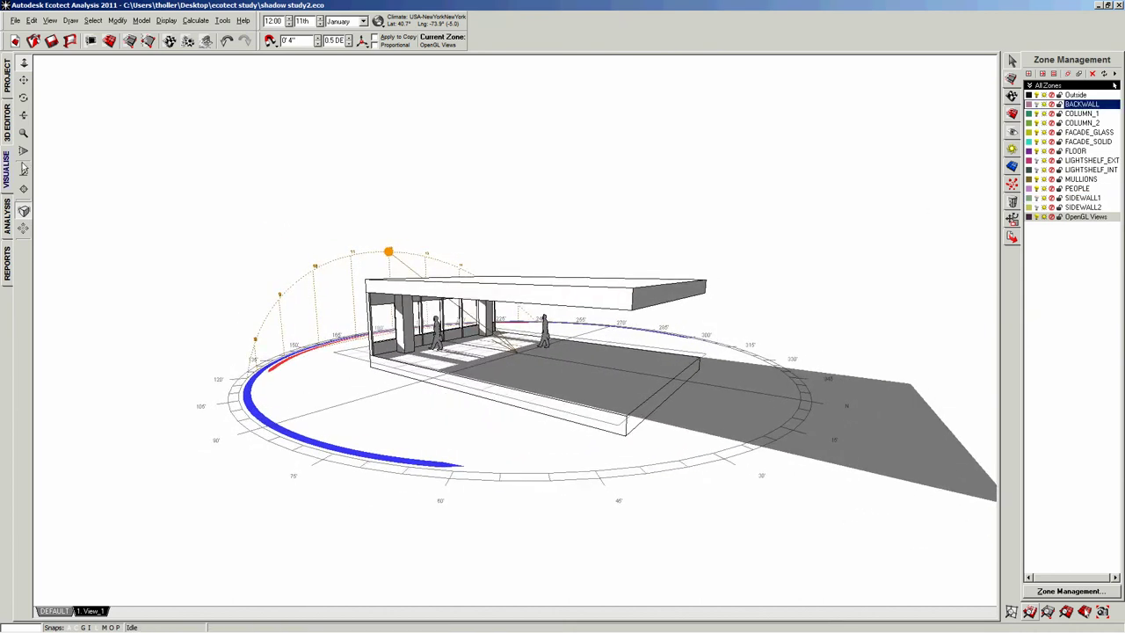
{"action": "left_click", "coordinate": [10, 129]}
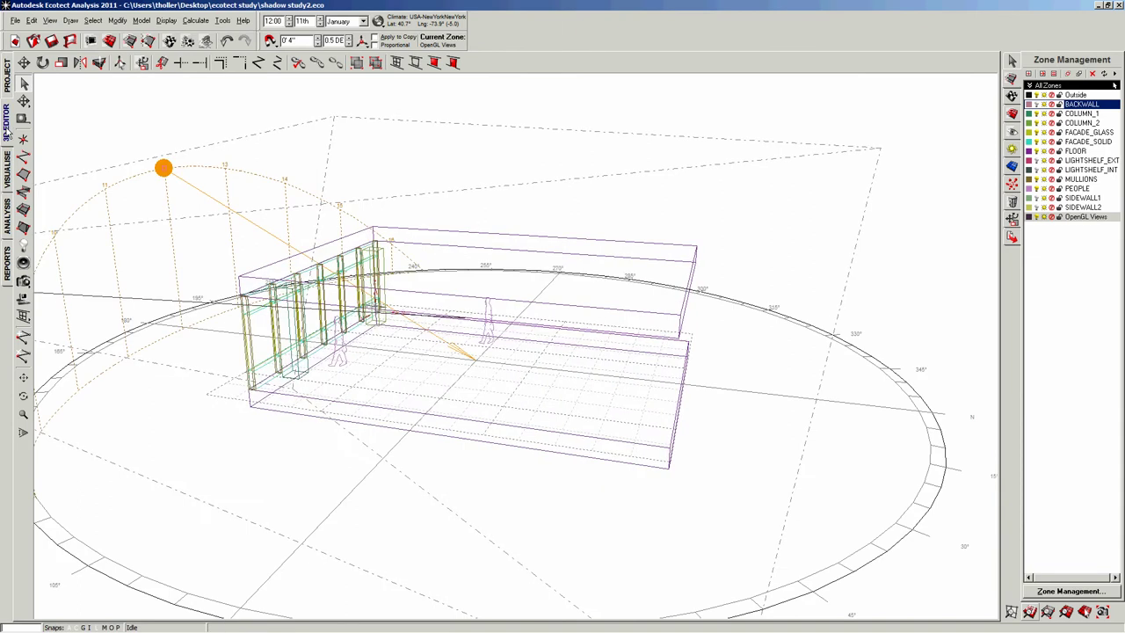
{"action": "right_click_drag", "start_coordinate": [97, 227], "coordinate": [314, 366]}
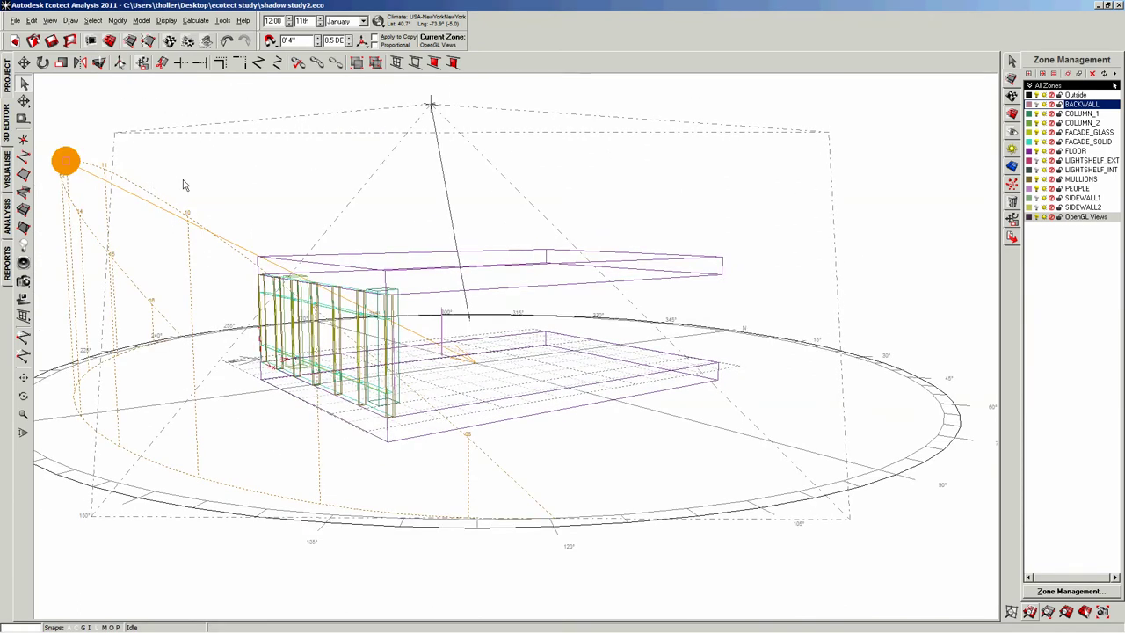
{"action": "left_click", "coordinate": [15, 20]}
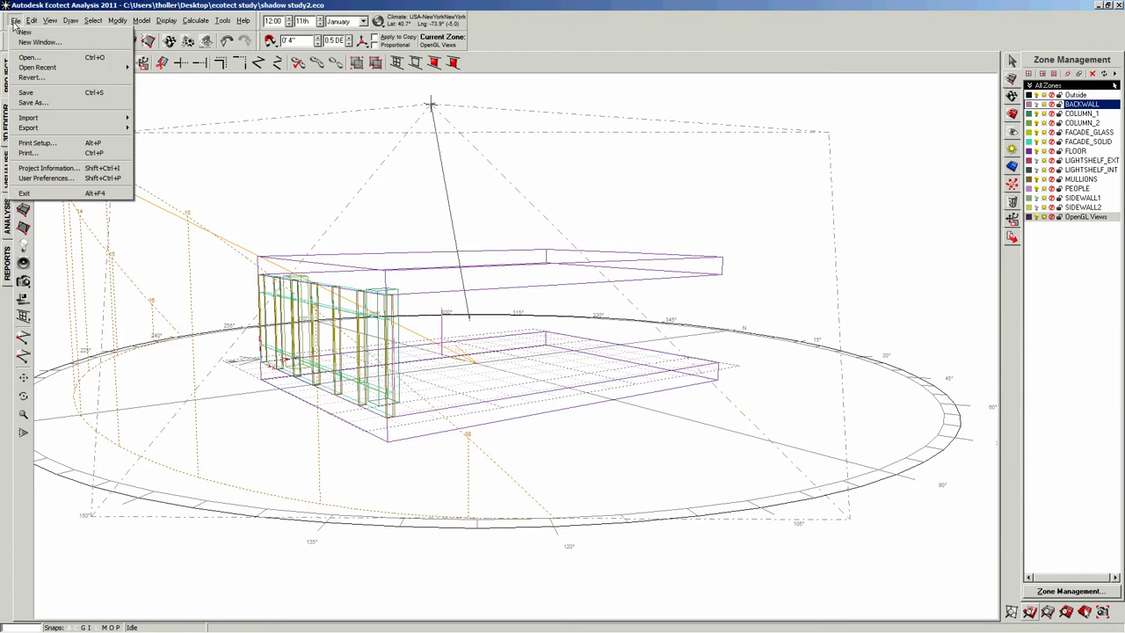
{"action": "left_click", "coordinate": [45, 177]}
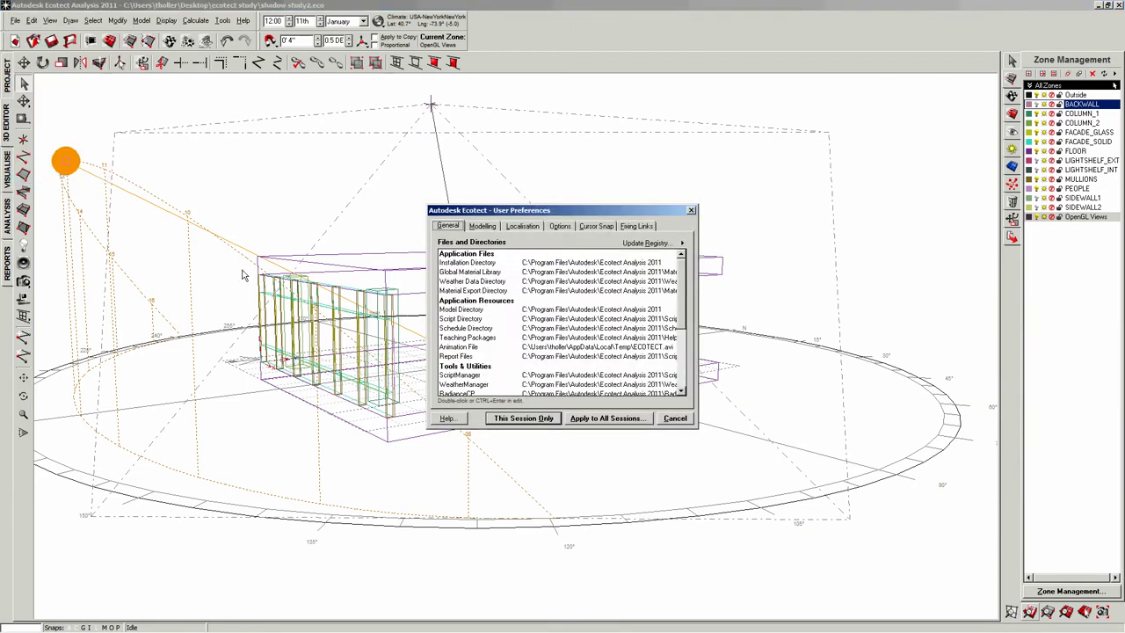
{"action": "left_click", "coordinate": [522, 227]}
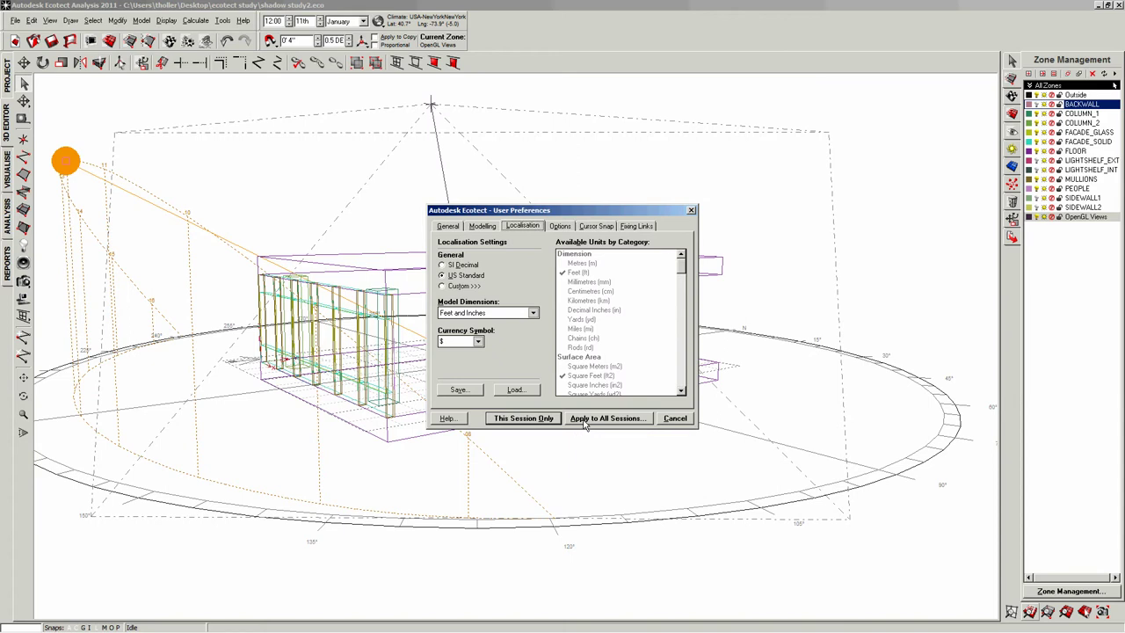
{"action": "left_click", "coordinate": [678, 421]}
{"action": "middle_click_drag", "start_coordinate": [271, 433], "coordinate": [205, 410]}
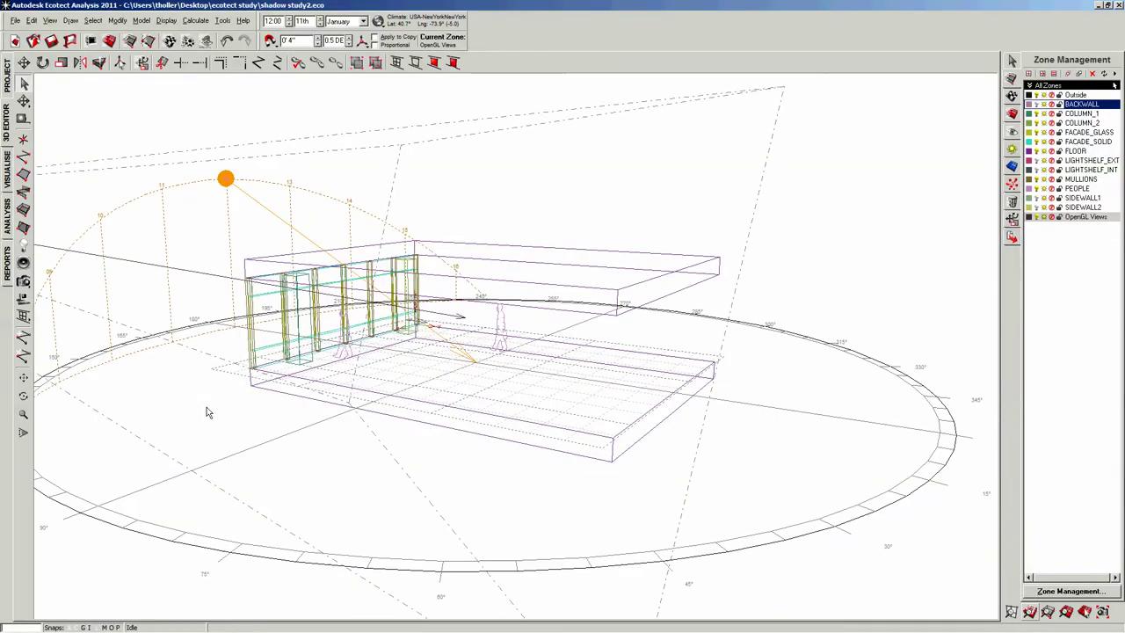
- Place Camera_WideAngle interactively at the slab corner aimed along the slab, then show the shaded render
{"action": "left_click", "coordinate": [25, 281]}
{"action": "left_click", "coordinate": [58, 280]}
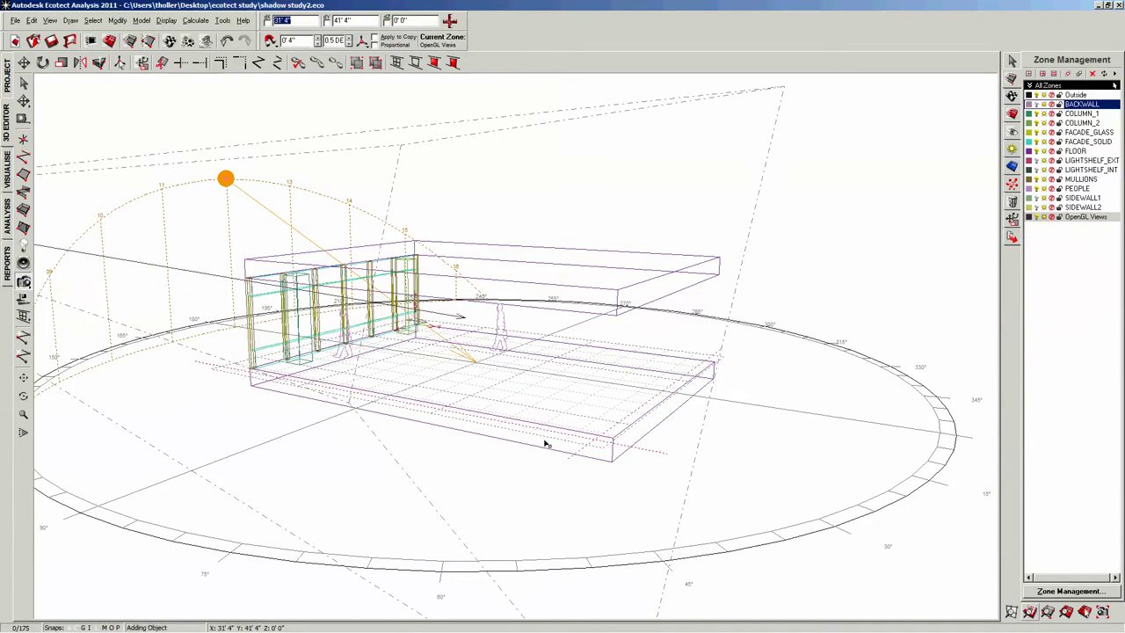
{"action": "left_click", "coordinate": [613, 440]}
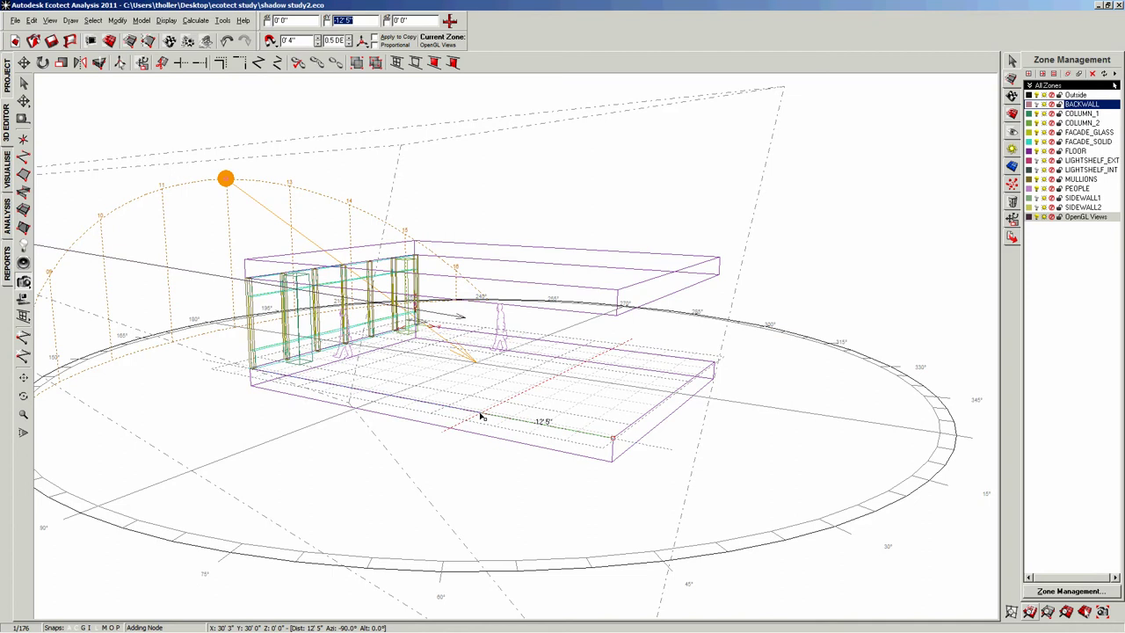
{"action": "left_click", "coordinate": [481, 416]}
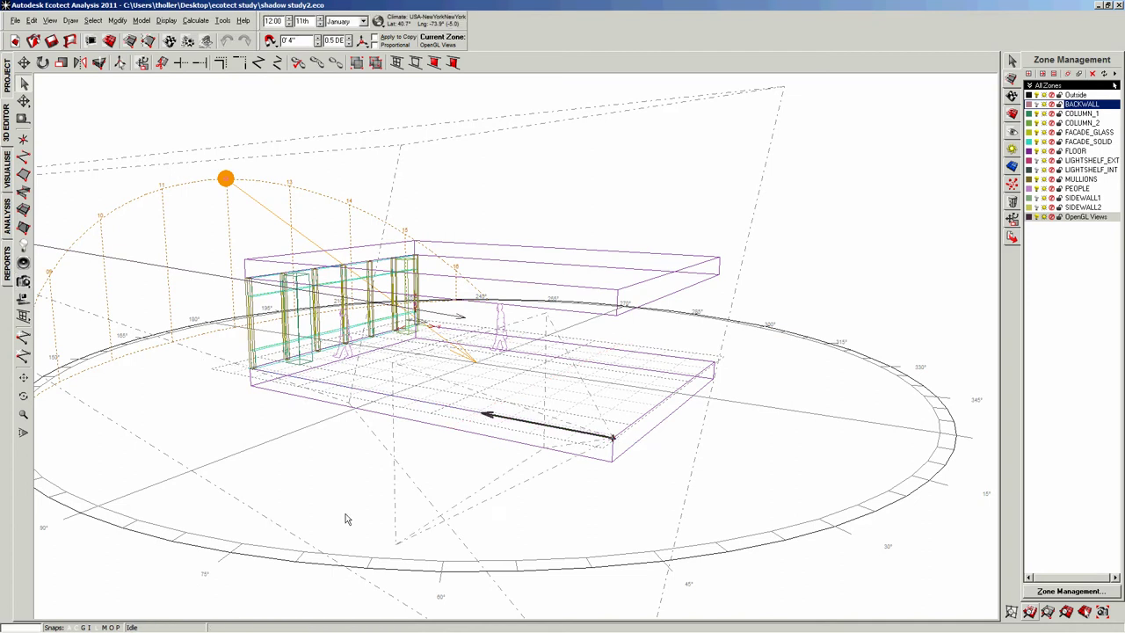
{"action": "left_click", "coordinate": [7, 186]}
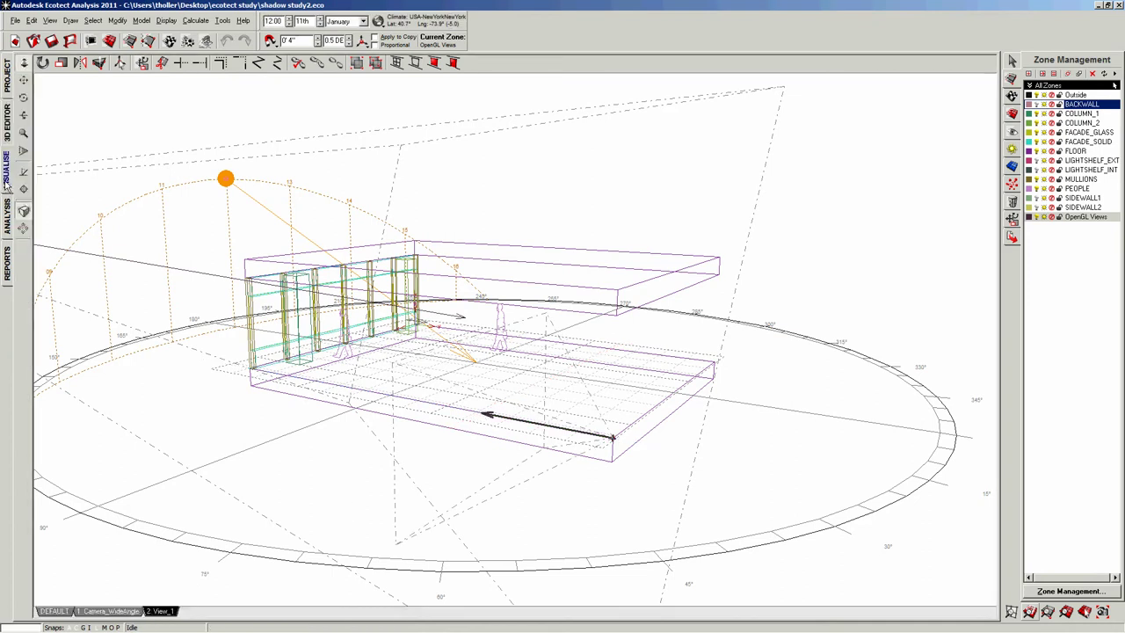
- View the scene through Camera_WideAngle, then go back to the 3D Editor wireframe
{"action": "left_click", "coordinate": [101, 612]}
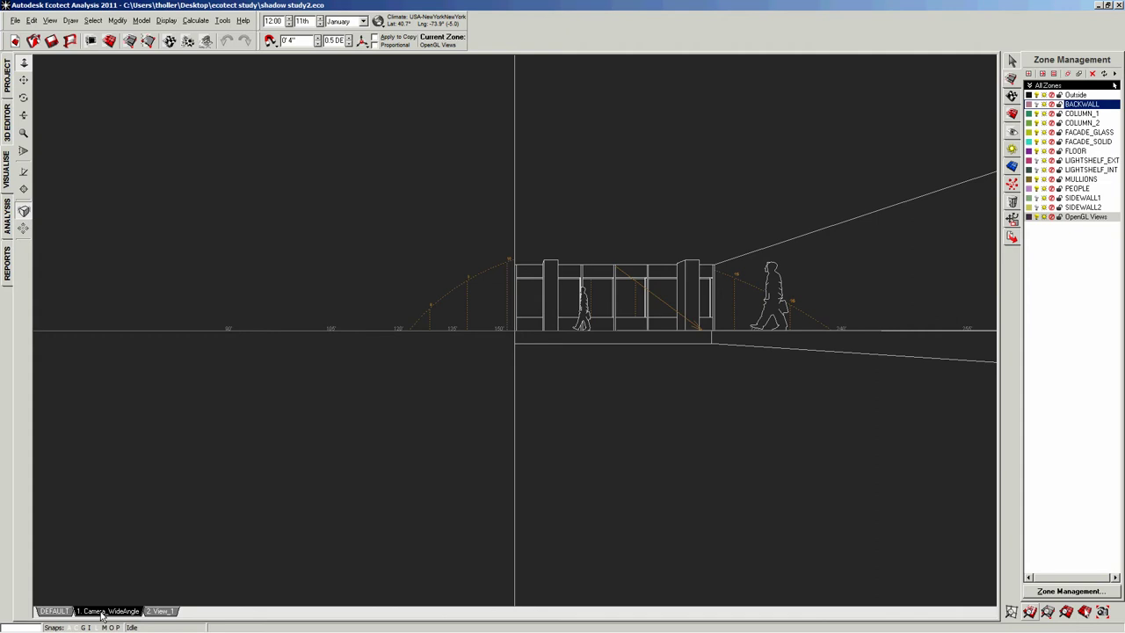
{"action": "left_click", "coordinate": [6, 121]}
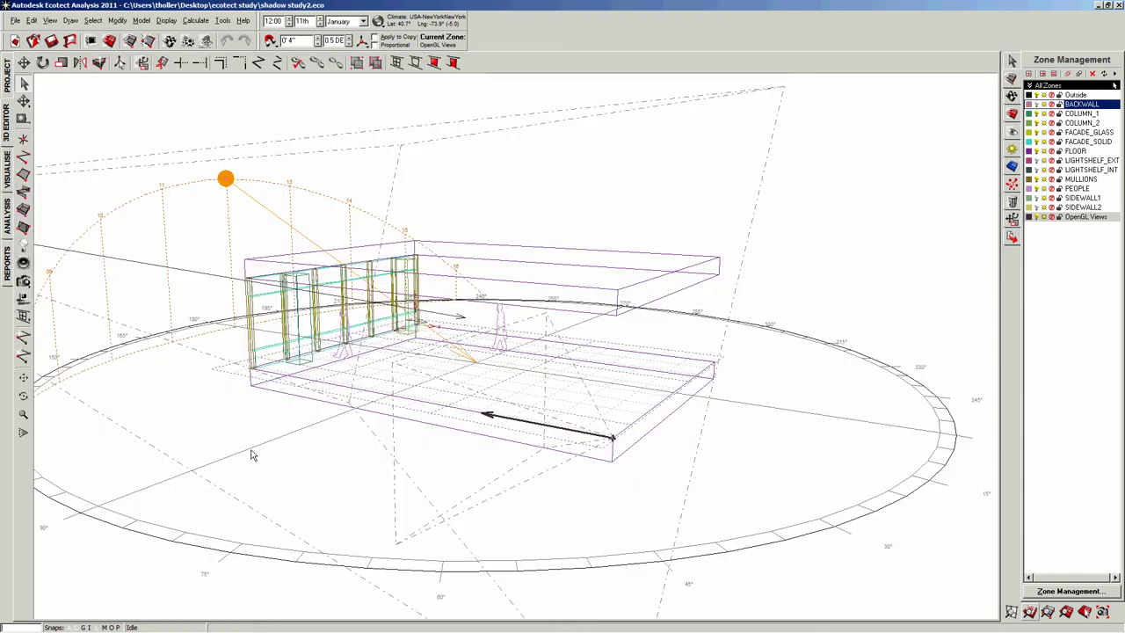
- Select the Camera_WideAngle camera sitting at the floor slab corner
{"action": "mouse_move", "coordinate": [251, 455]}
{"action": "right_mouse_down"}
{"action": "mouse_move", "coordinate": [263, 307]}
{"action": "mouse_move", "coordinate": [246, 449]}
{"action": "right_mouse_up"}
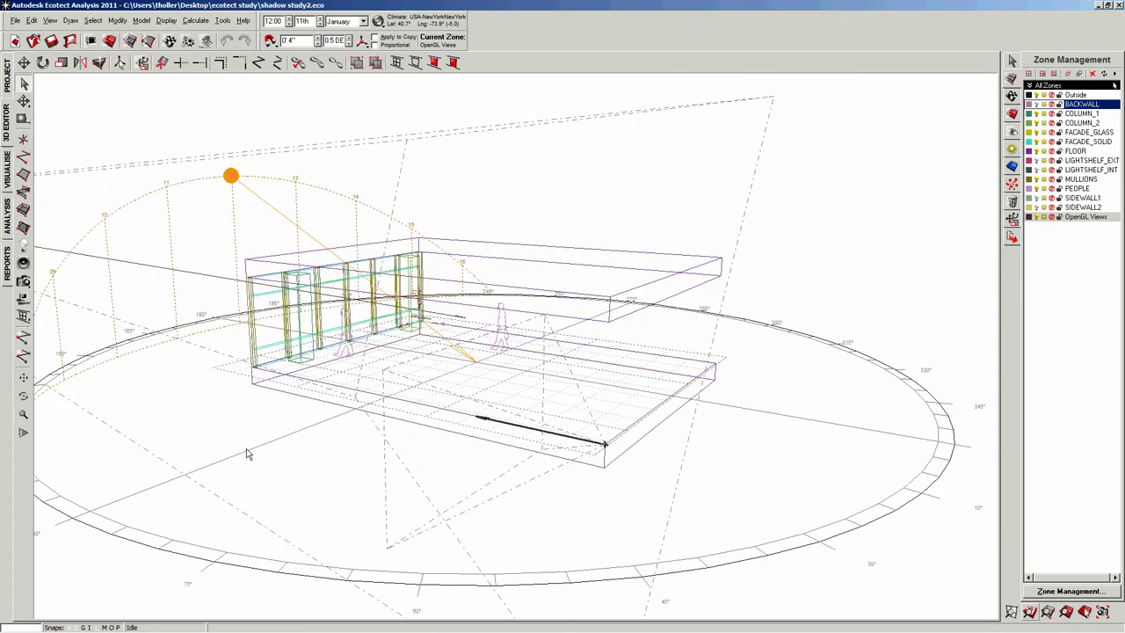
{"action": "left_click", "coordinate": [510, 428]}
- In Front view, move the camera up 5'4" above the floor slab to eye height
{"action": "left_click", "coordinate": [50, 21]}
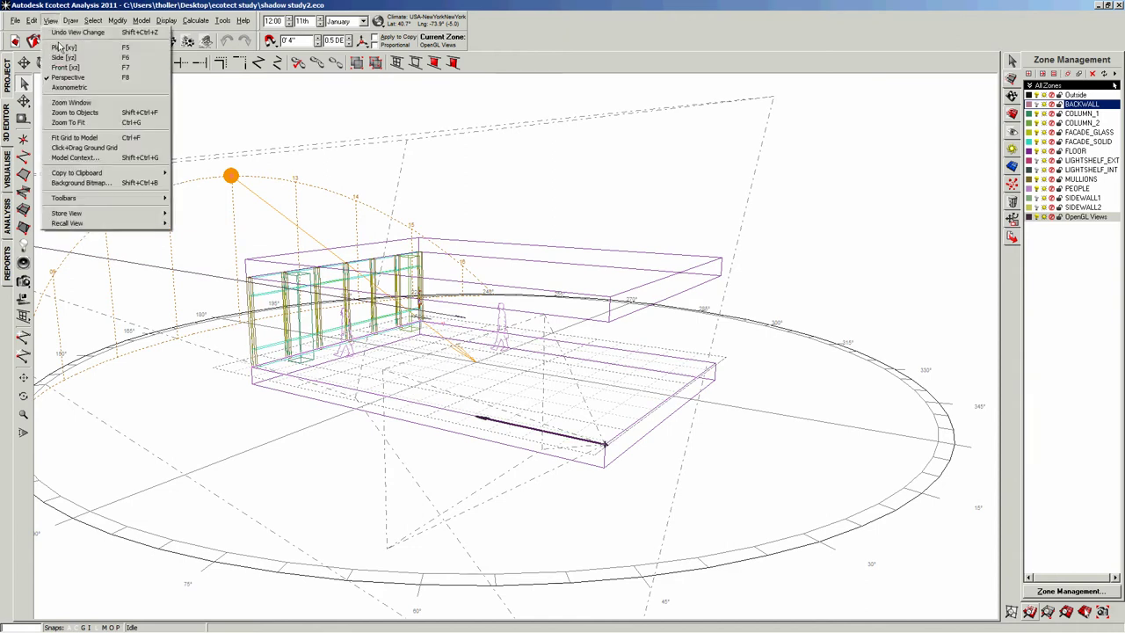
{"action": "left_click", "coordinate": [63, 62]}
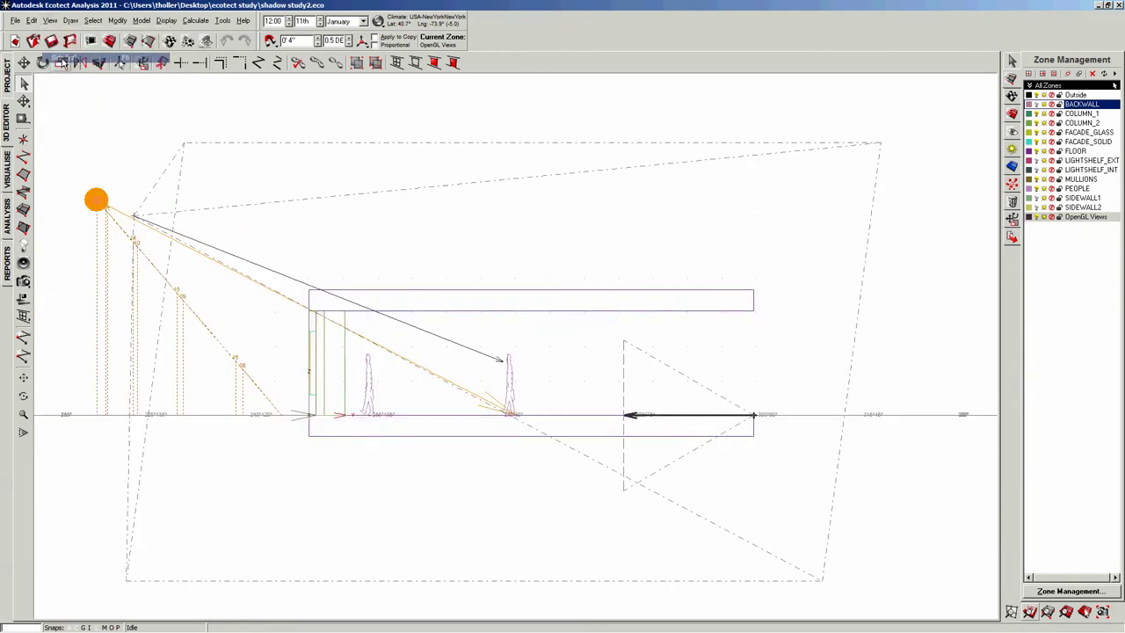
{"action": "left_click", "coordinate": [24, 102]}
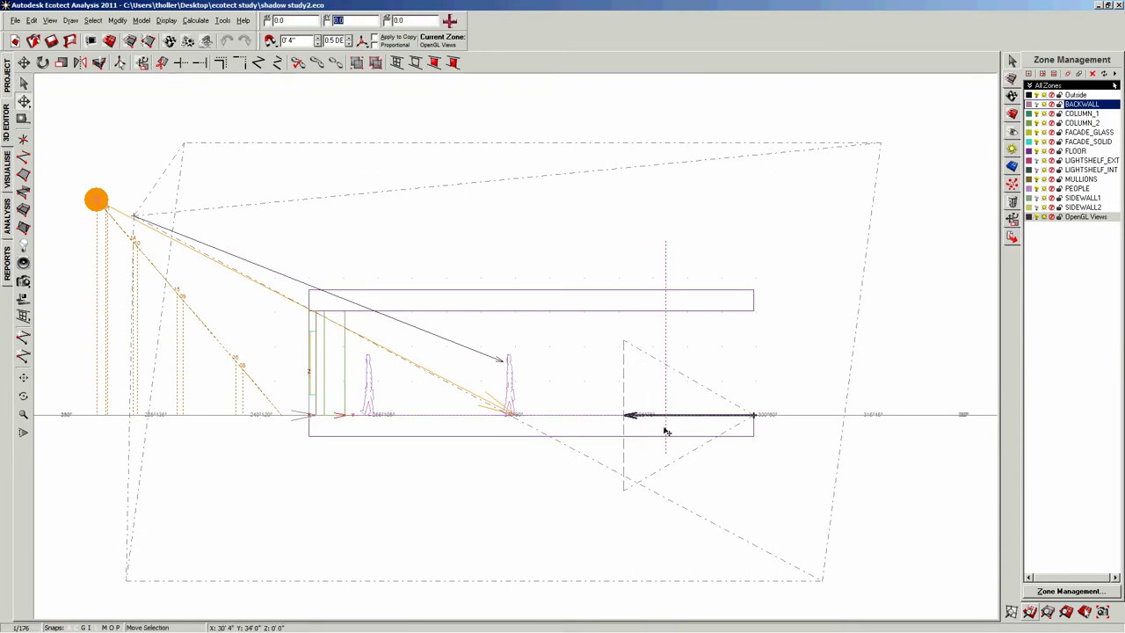
{"action": "left_click_drag", "start_coordinate": [682, 419], "coordinate": [682, 362]}
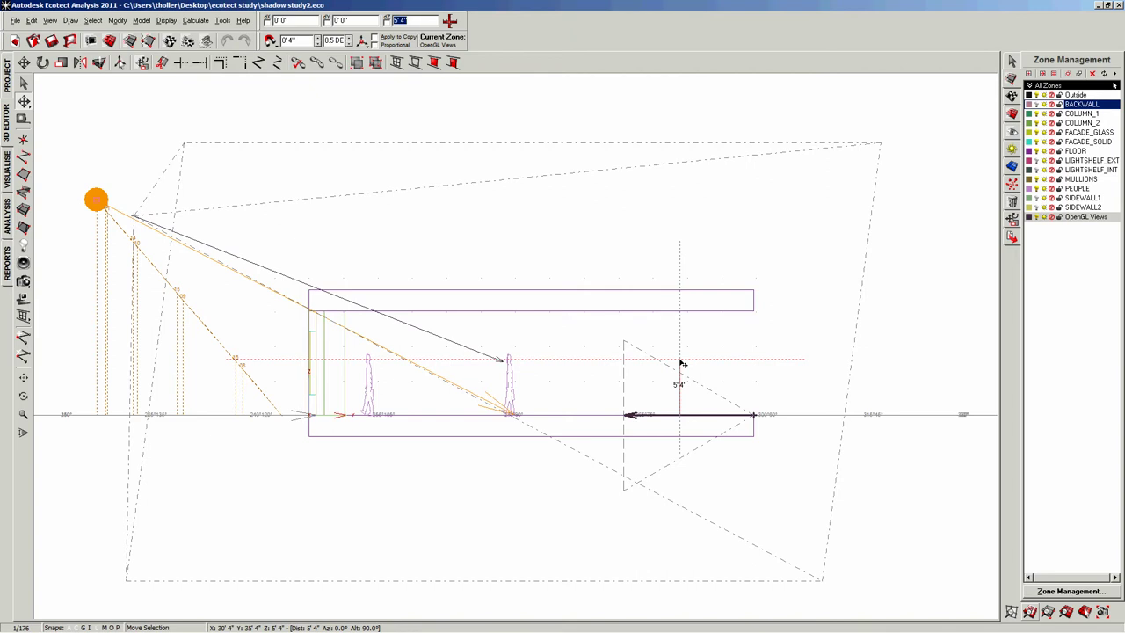
{"action": "left_click_drag", "start_coordinate": [682, 362], "coordinate": [682, 363]}
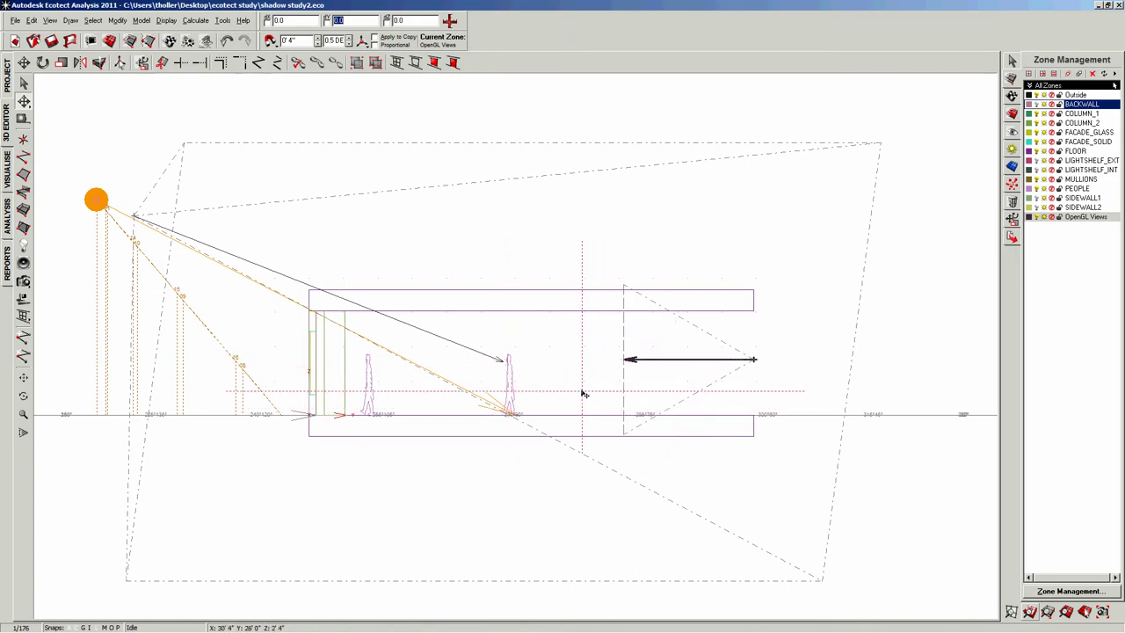
{"action": "left_click", "coordinate": [50, 19]}
{"action": "left_click", "coordinate": [67, 78]}
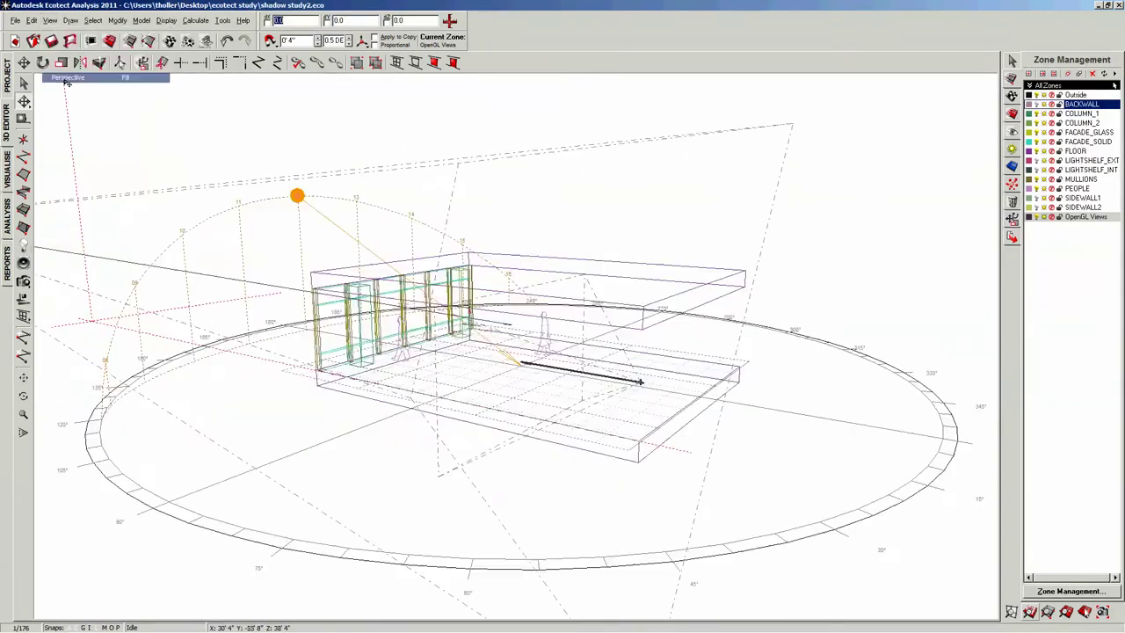
{"action": "right_click_drag", "start_coordinate": [470, 463], "coordinate": [504, 421]}
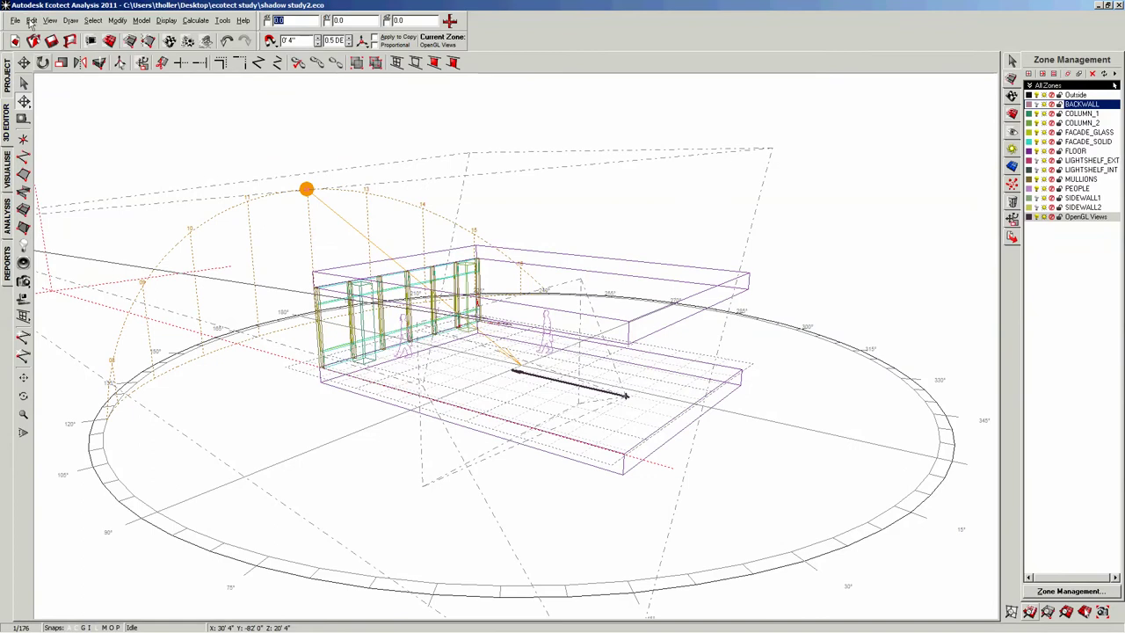
{"action": "left_click", "coordinate": [8, 220]}
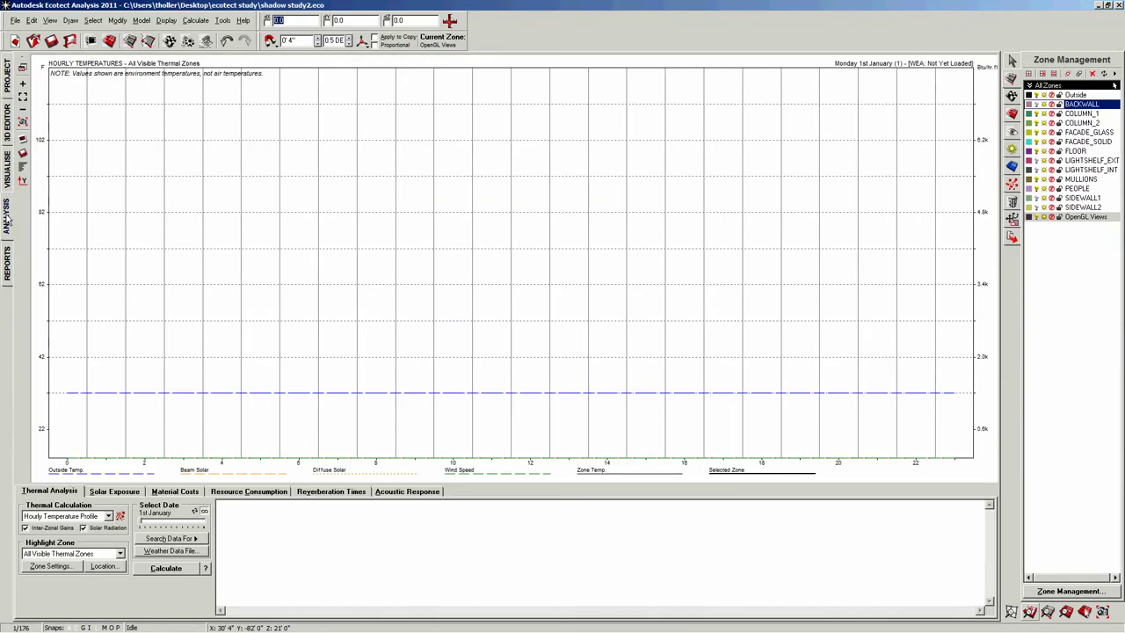
{"action": "left_click", "coordinate": [7, 176]}
{"action": "left_click", "coordinate": [155, 610]}
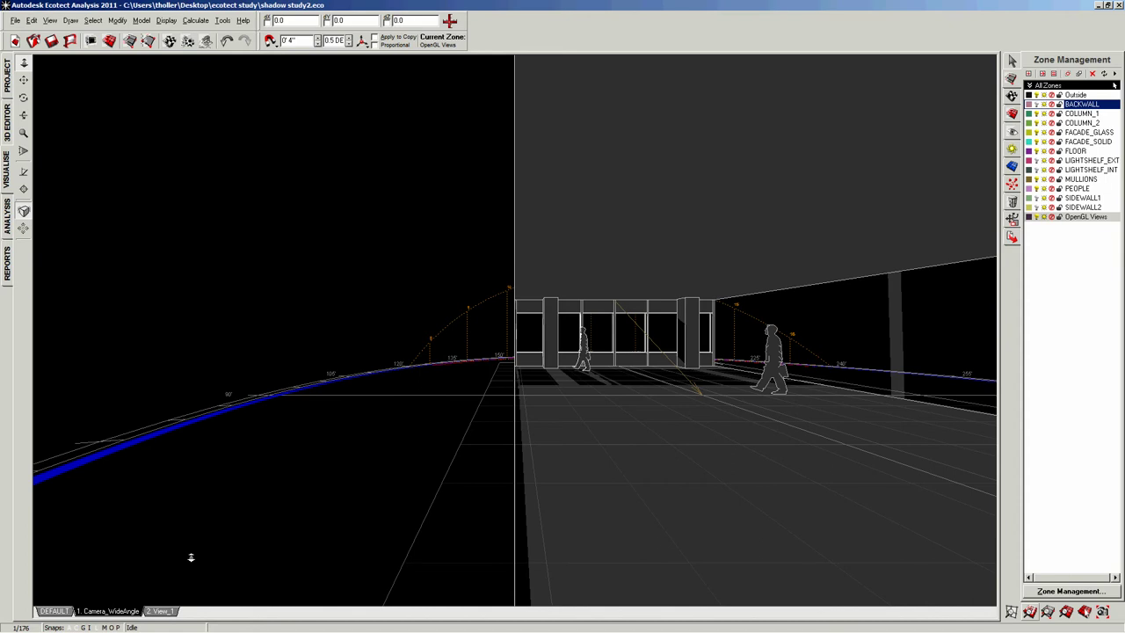
{"action": "left_click", "coordinate": [7, 132]}
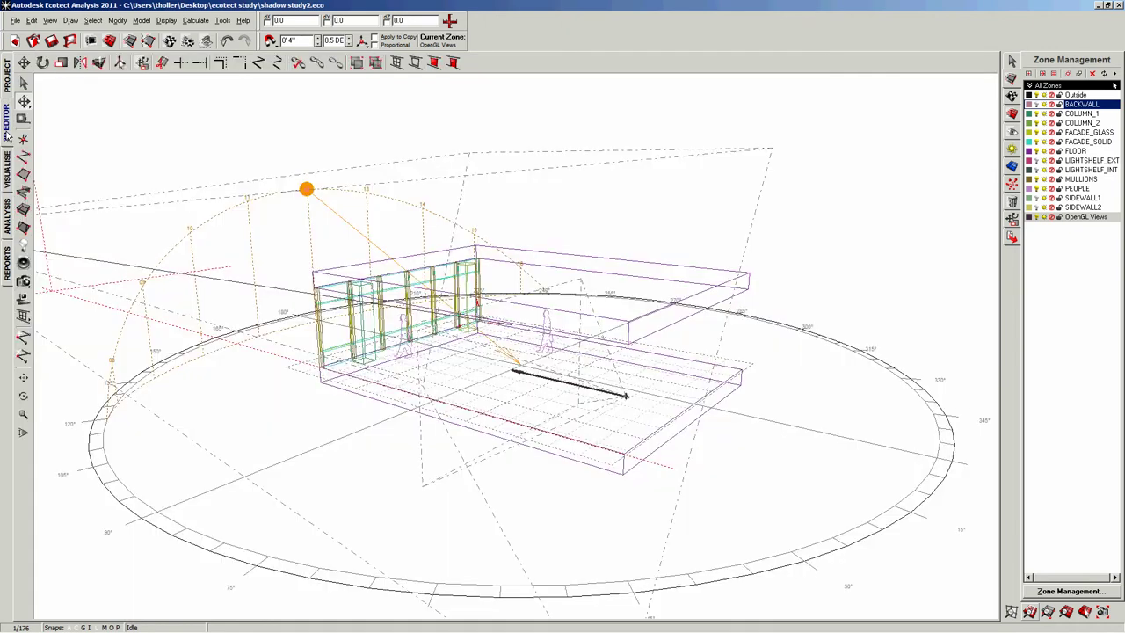
- In Plan view, move the camera about 7'5" inward from the slab's edge
{"action": "left_click", "coordinate": [48, 21]}
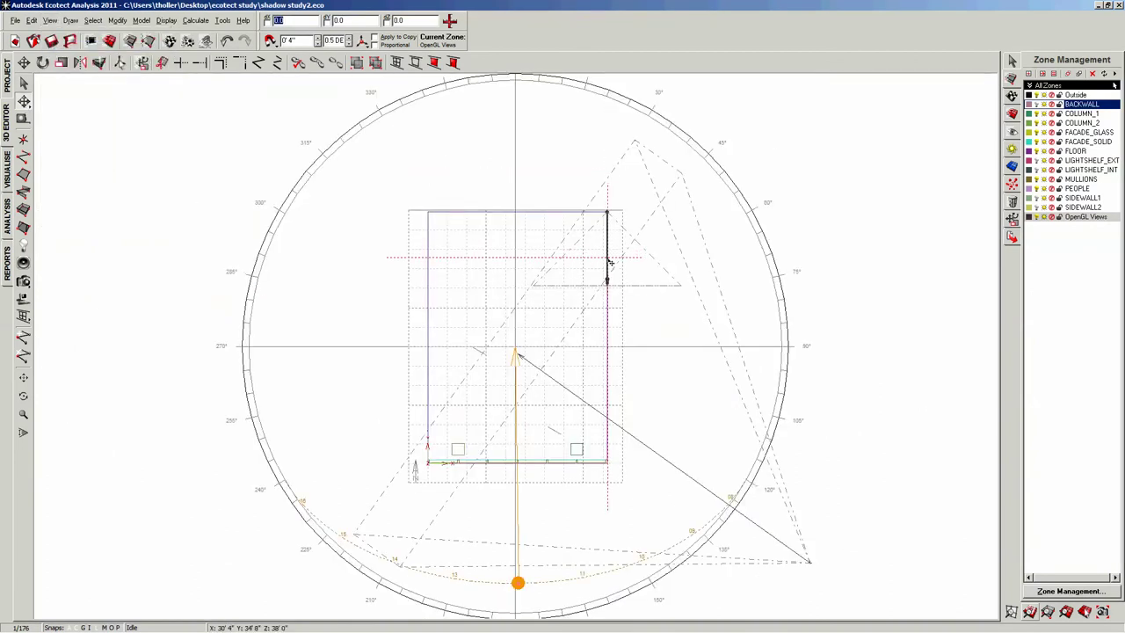
{"action": "left_click_drag", "start_coordinate": [610, 262], "coordinate": [571, 278]}
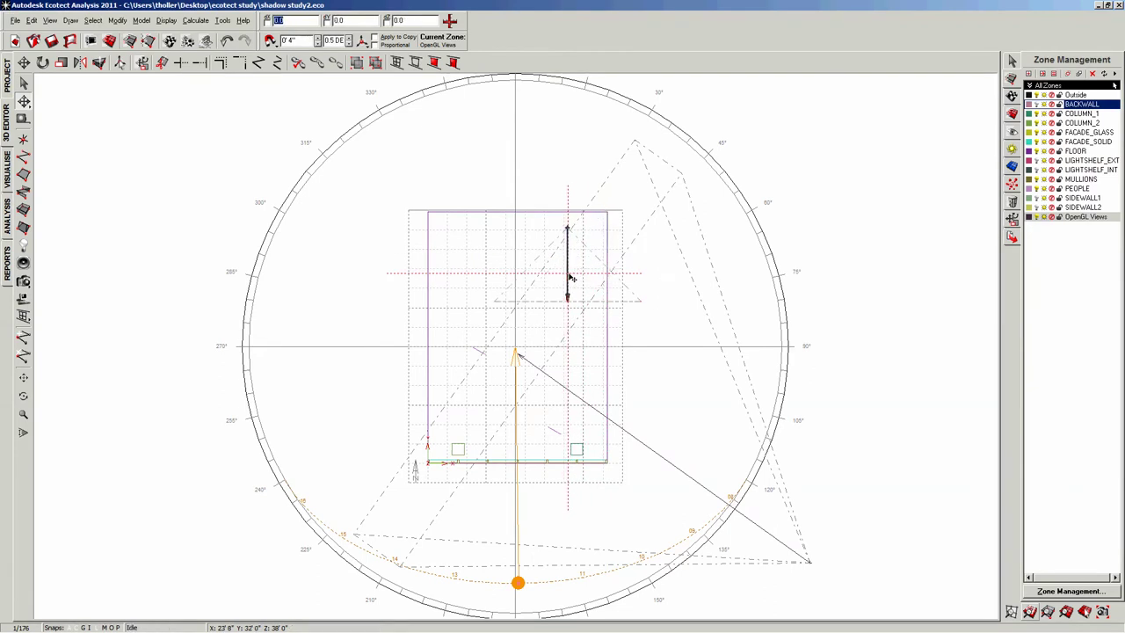
{"action": "left_click", "coordinate": [7, 227]}
- Compare the DEFAULT exterior render with the Camera_WideAngle interior view
{"action": "left_click", "coordinate": [9, 175]}
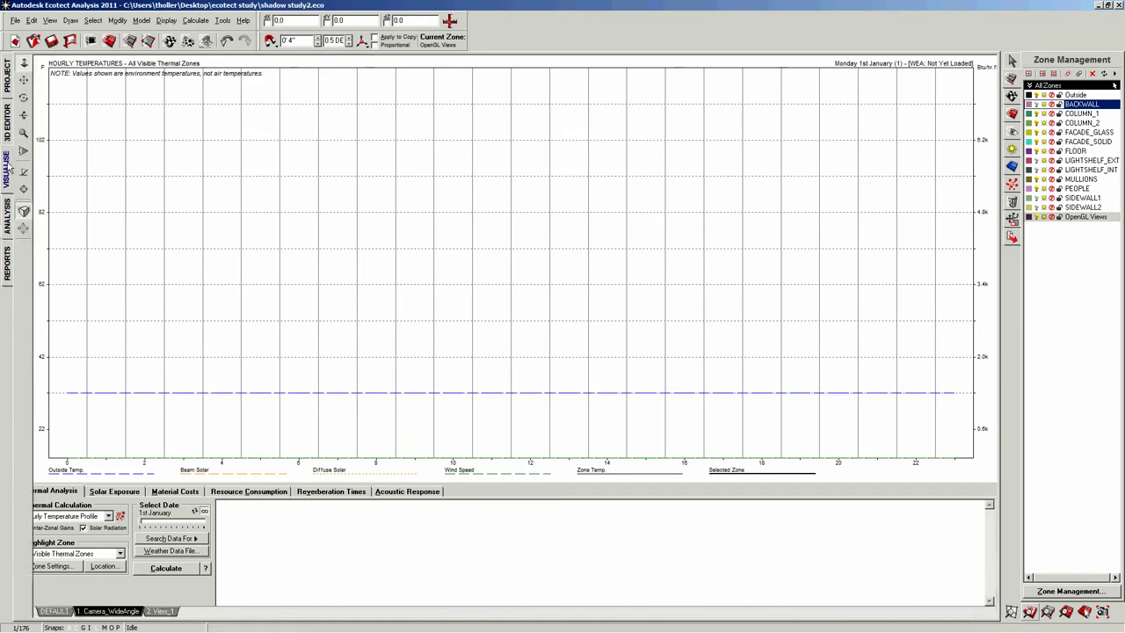
{"action": "left_click", "coordinate": [132, 613]}
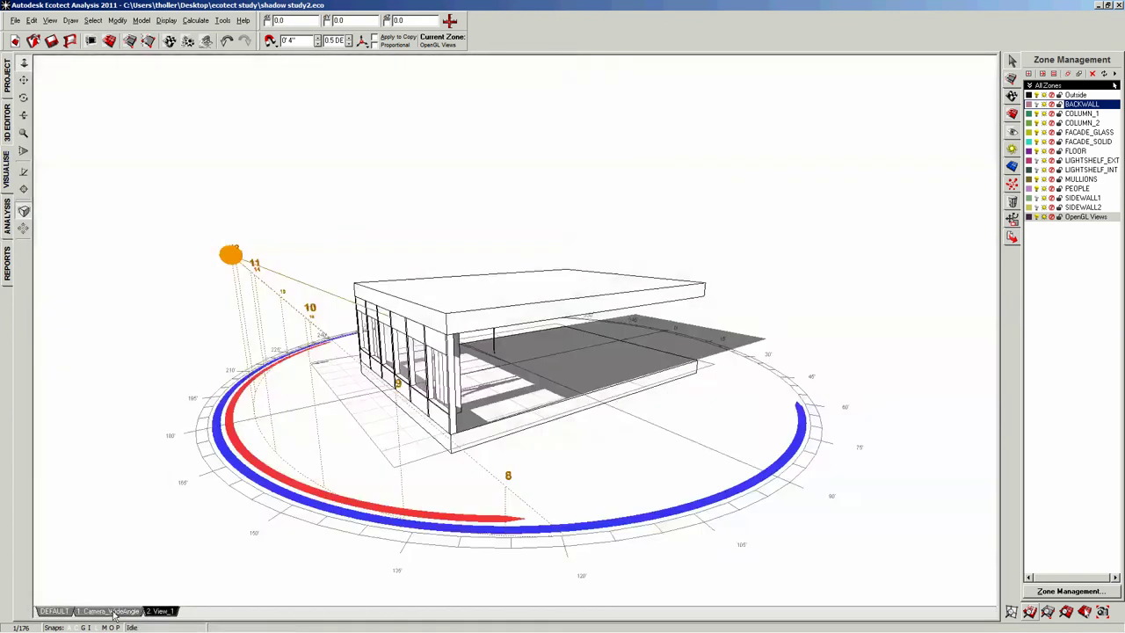
{"action": "left_click", "coordinate": [113, 610]}
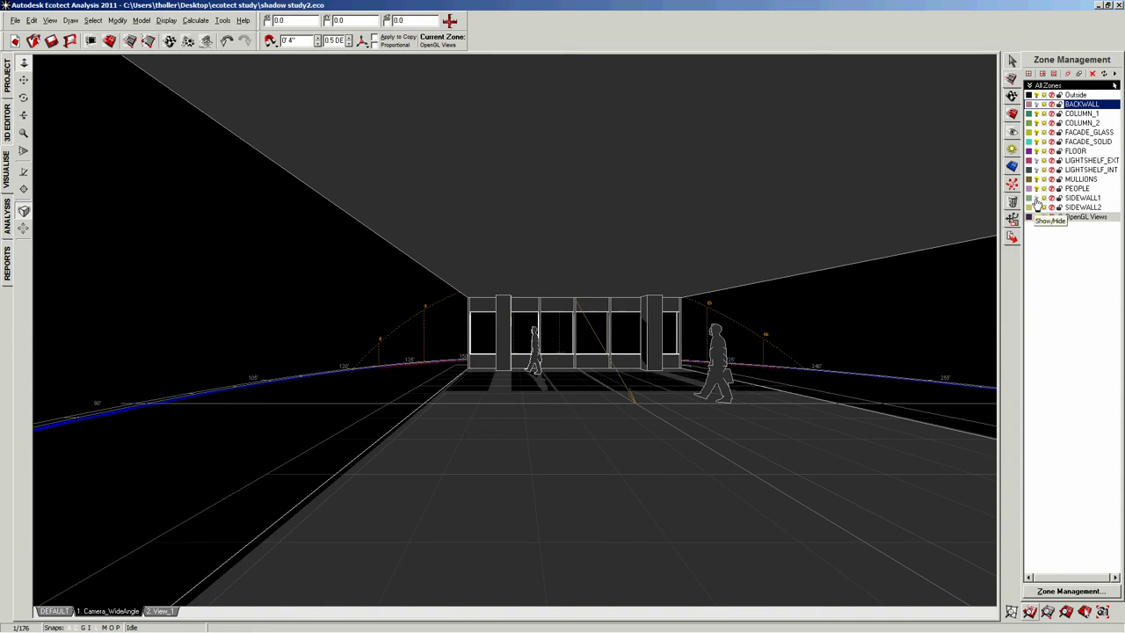
- Hide the SIDEWALL1 and SIDEWALL2 zones and return to the plan editing view
{"action": "left_click", "coordinate": [1036, 197]}
{"action": "left_click", "coordinate": [1036, 208]}
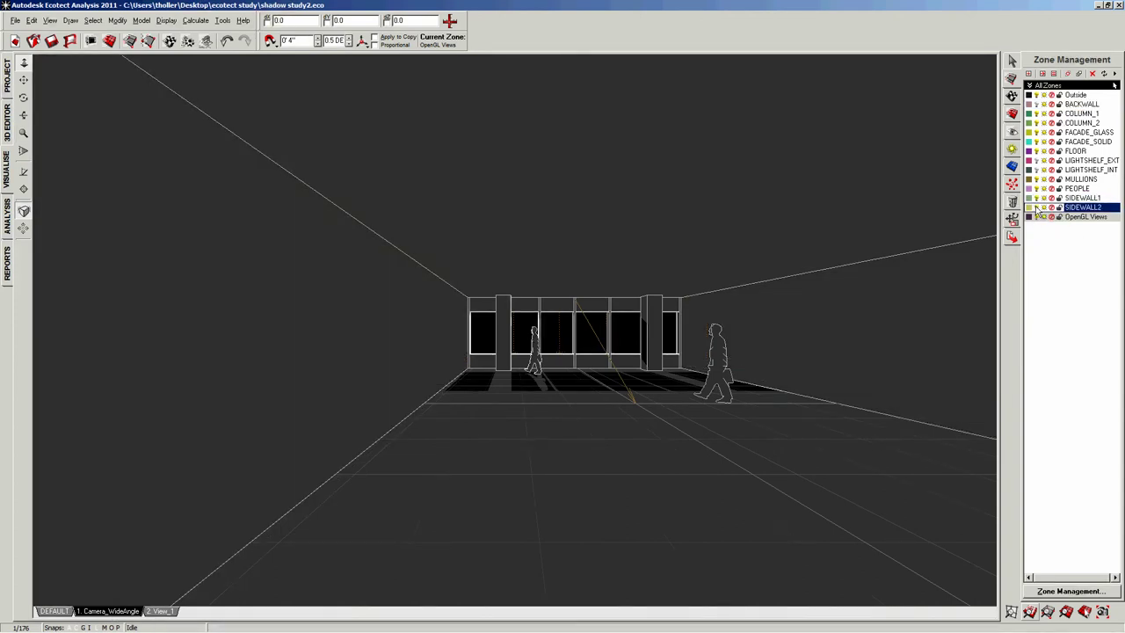
{"action": "left_click", "coordinate": [1038, 104]}
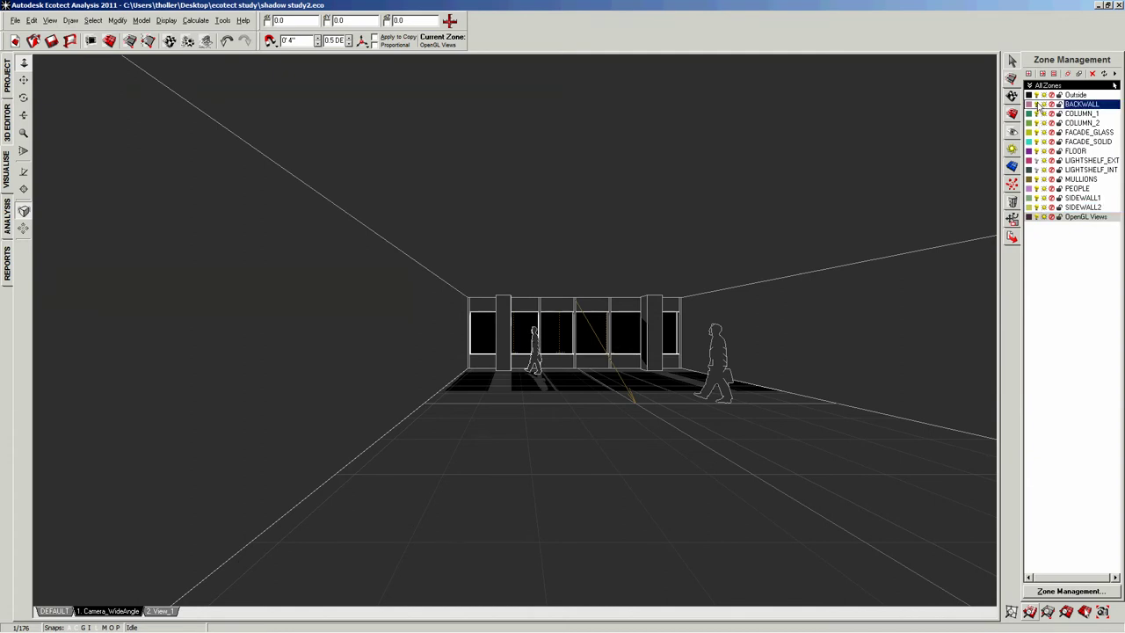
{"action": "left_click", "coordinate": [7, 123]}
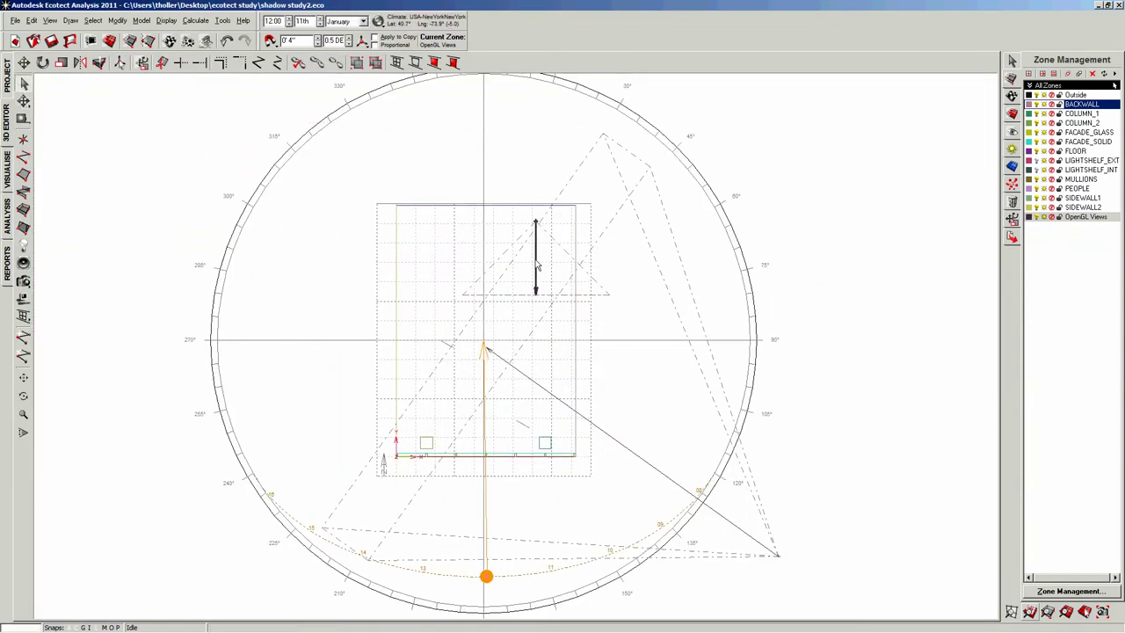
- Zoom in and move the camera's target point down to near the window wall
{"action": "scroll", "coordinate": [538, 264], "scroll_direction": "up", "scroll_amount": 2}
{"action": "scroll", "coordinate": [533, 273], "scroll_direction": "up", "scroll_amount": 1}
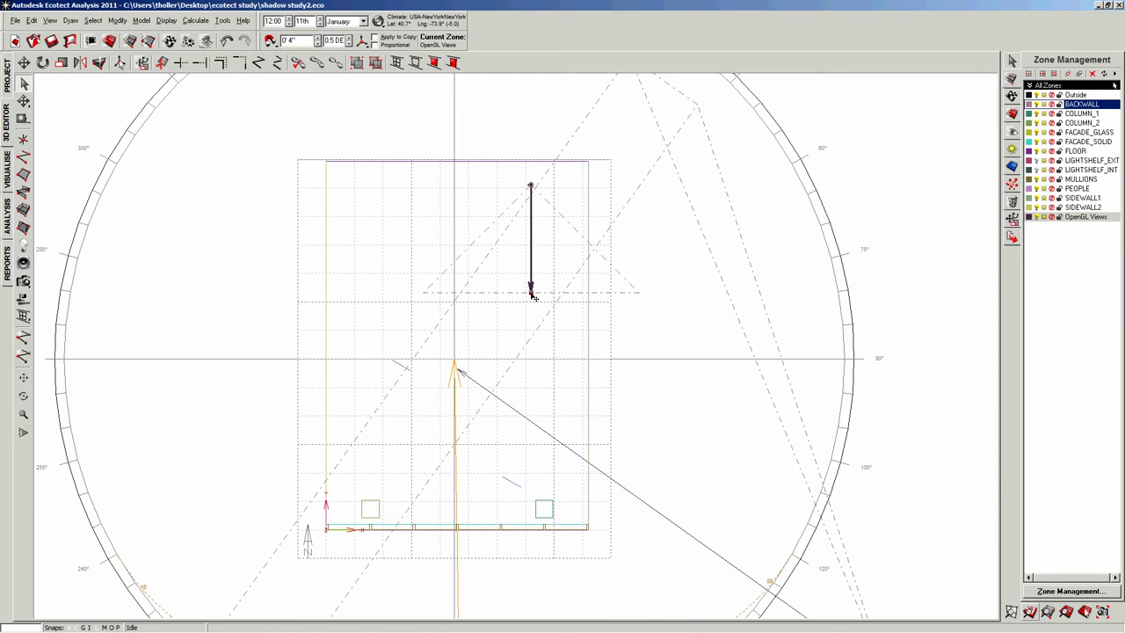
{"action": "key", "text": "m"}
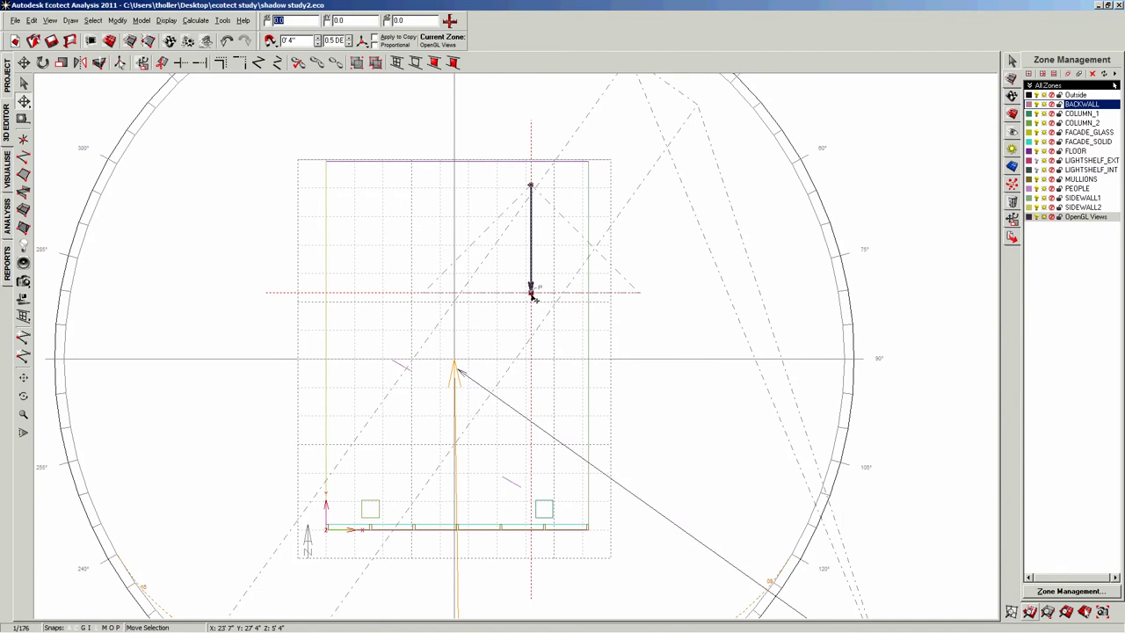
{"action": "left_click", "coordinate": [531, 293]}
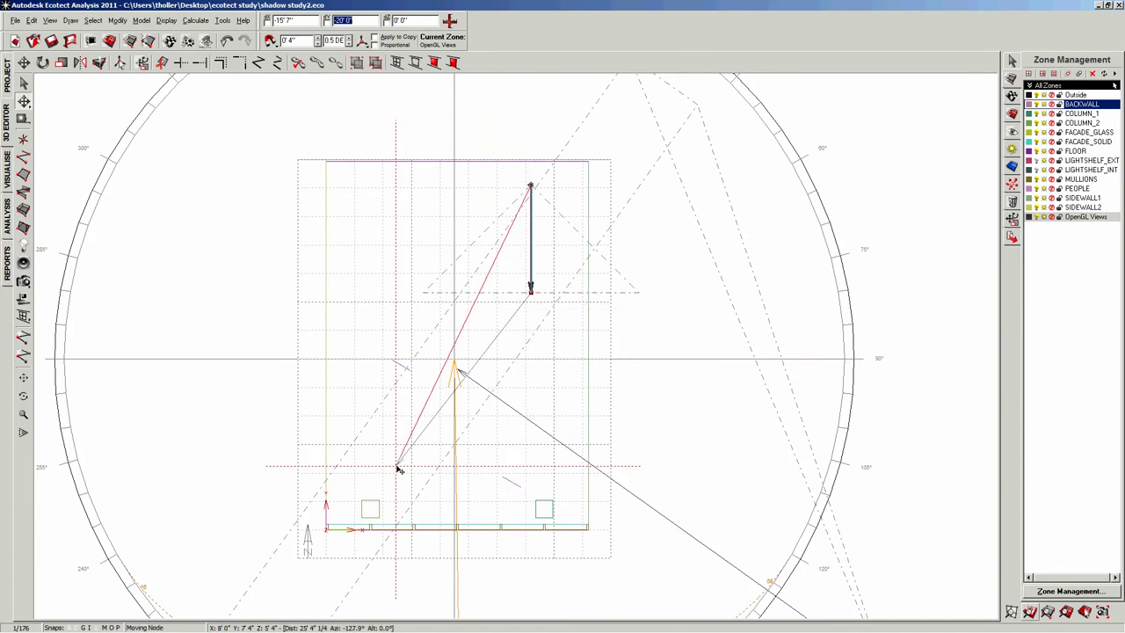
{"action": "left_click", "coordinate": [431, 495]}
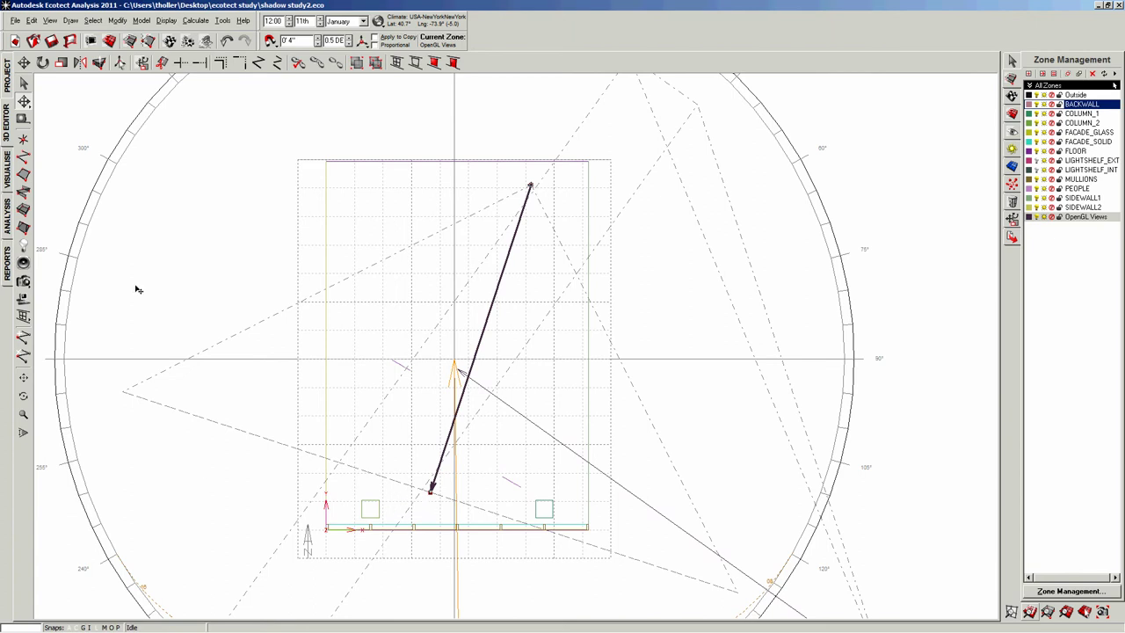
- Refresh the Camera_WideAngle render by switching to DEFAULT and back, then return to the plan editor
{"action": "left_click", "coordinate": [7, 169]}
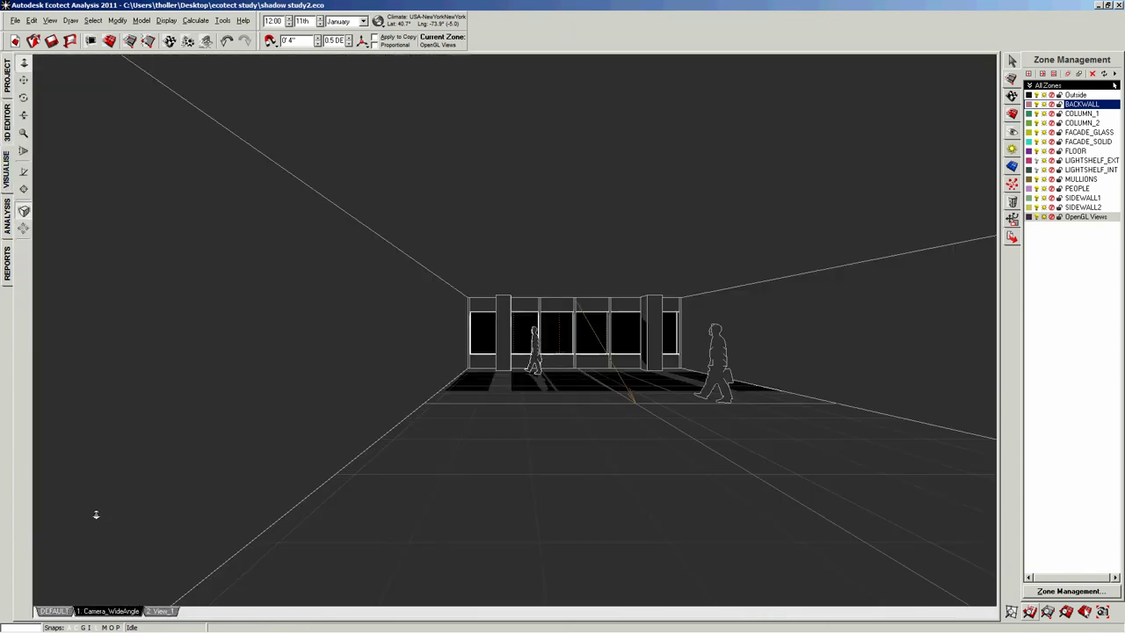
{"action": "right_click", "coordinate": [128, 611]}
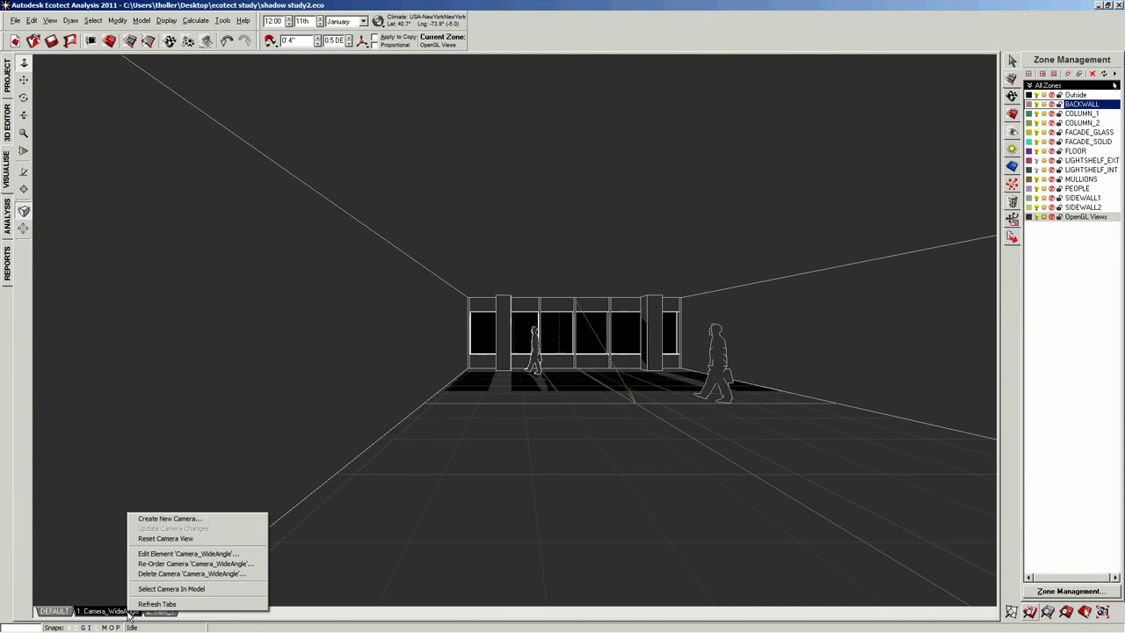
{"action": "left_click", "coordinate": [60, 612]}
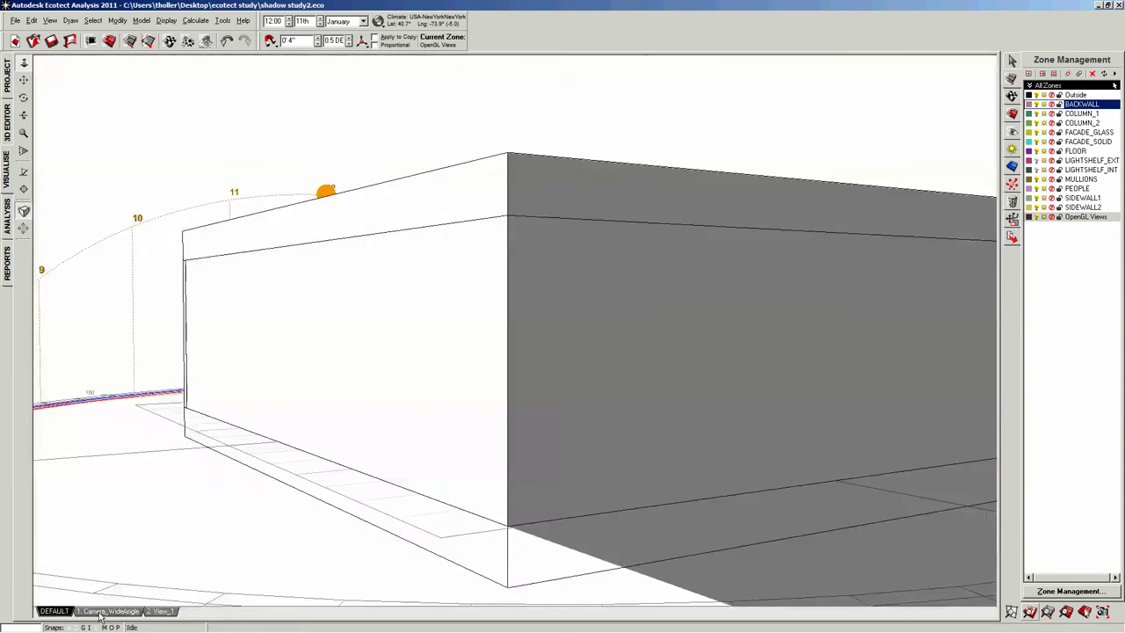
{"action": "left_click", "coordinate": [101, 612]}
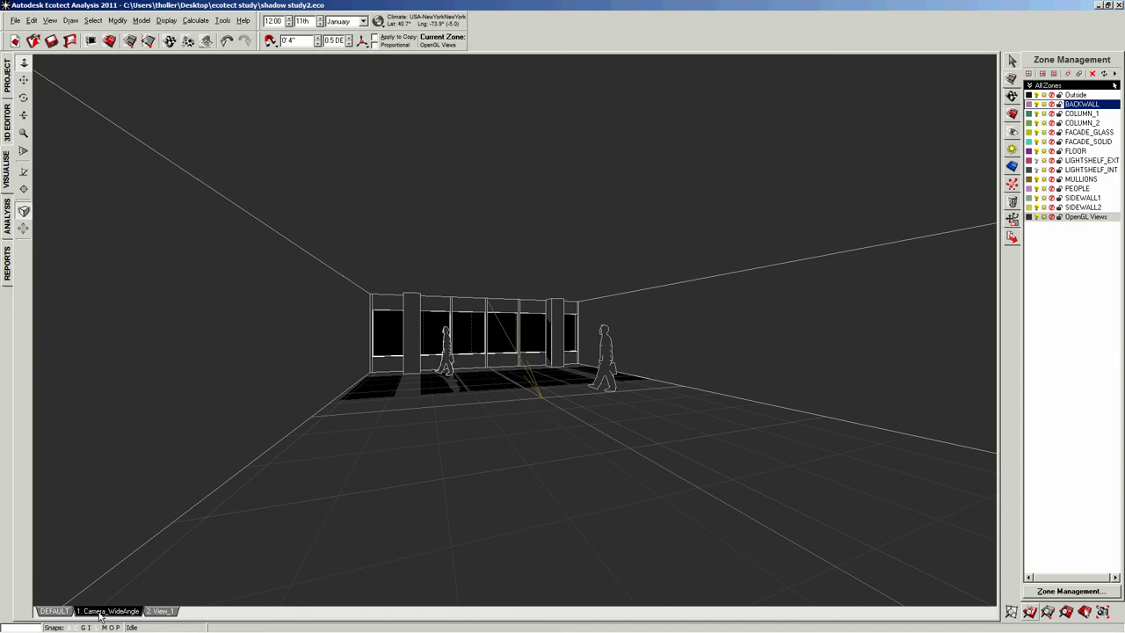
{"action": "left_click", "coordinate": [8, 125]}
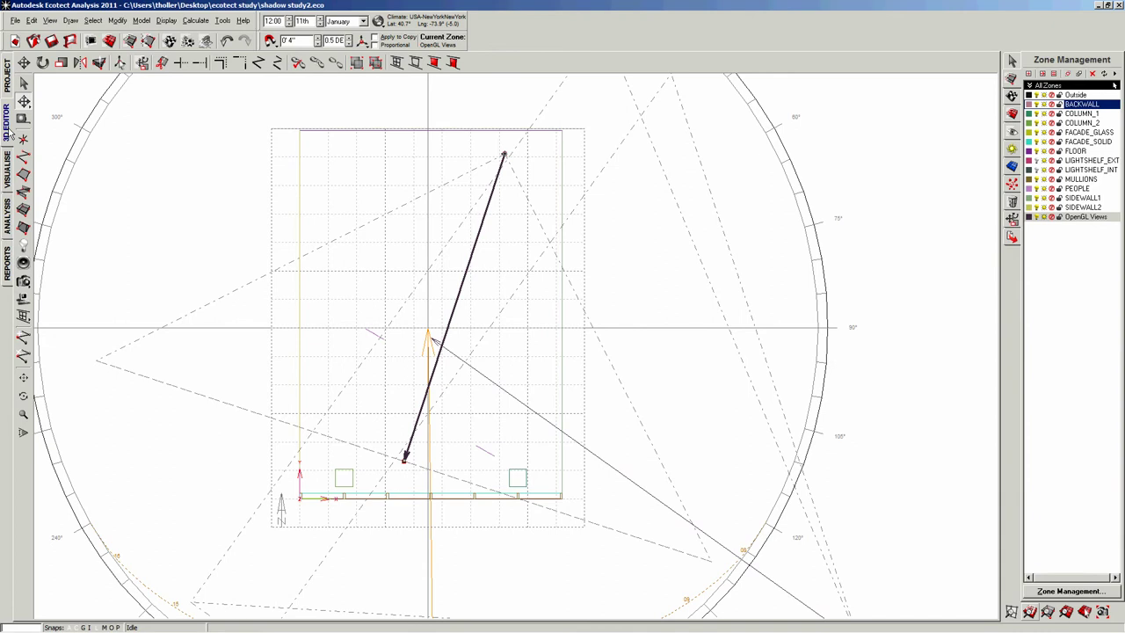
- Cancel the camera node moves, reselect the camera line, and show its CAMERA material assignments
{"action": "left_click", "coordinate": [8, 178]}
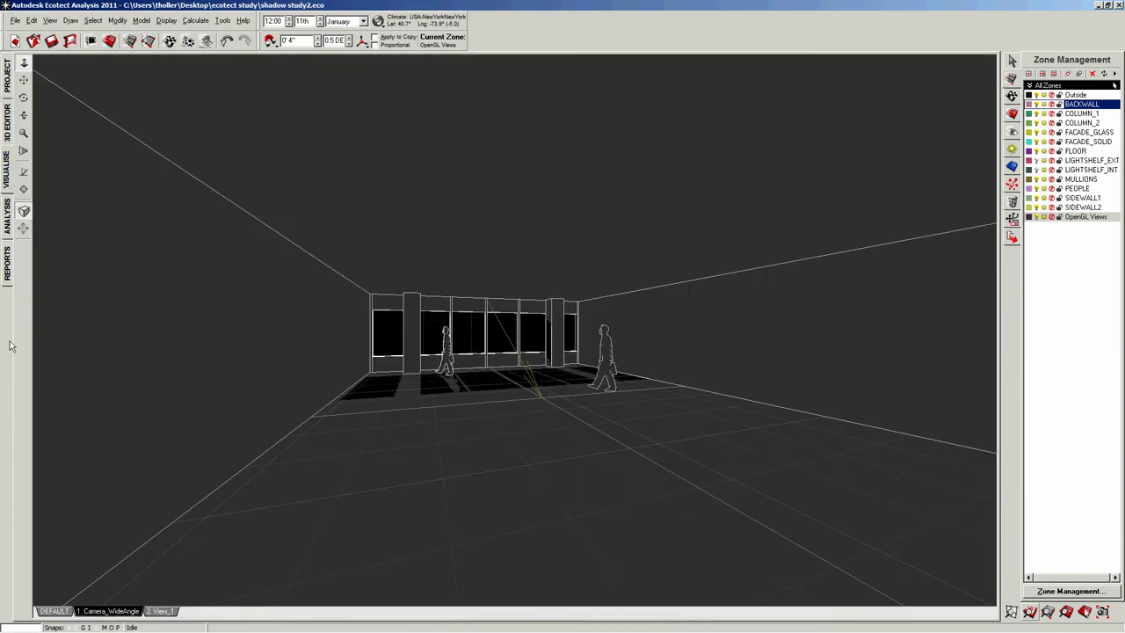
{"action": "left_click", "coordinate": [10, 137]}
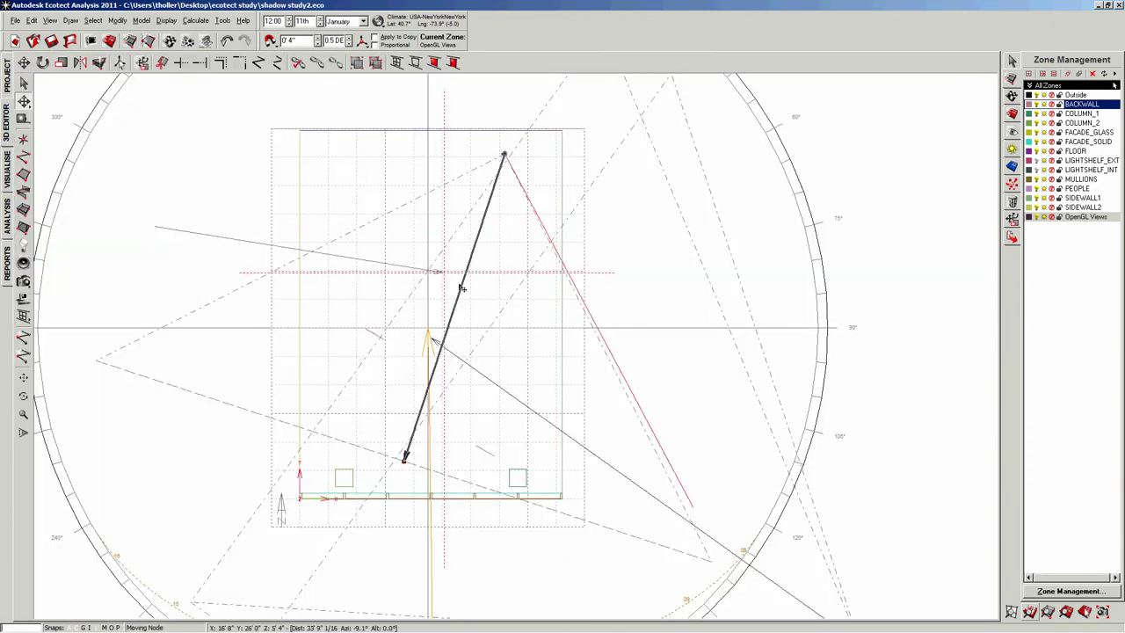
{"action": "key", "text": "Escape"}
{"action": "left_click", "coordinate": [207, 245]}
{"action": "key", "text": "Escape"}
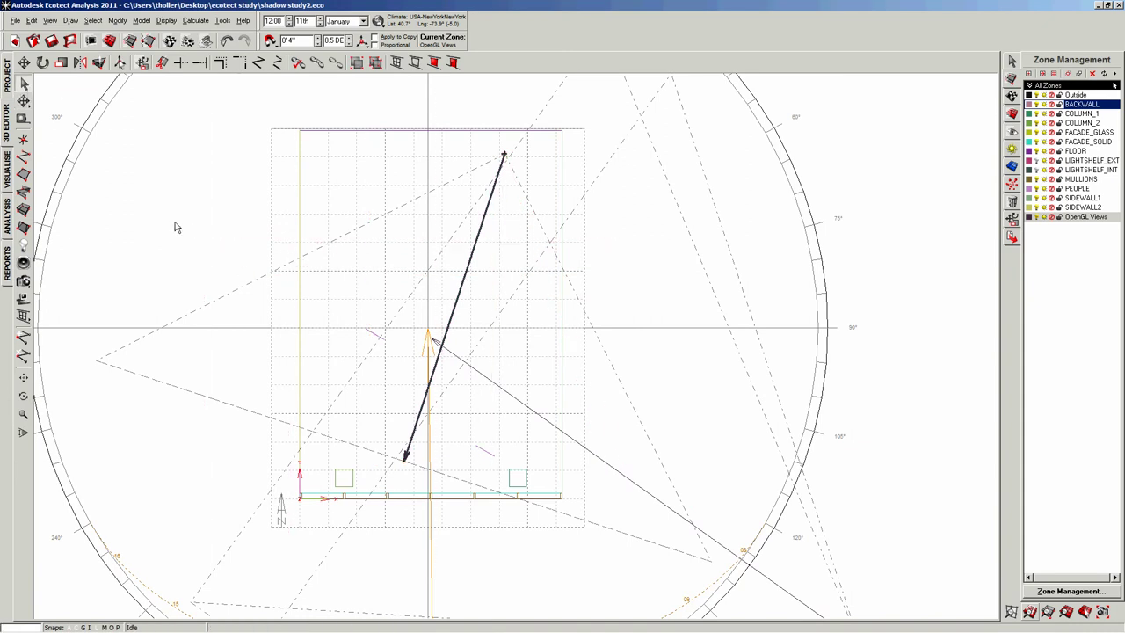
{"action": "left_click", "coordinate": [221, 222]}
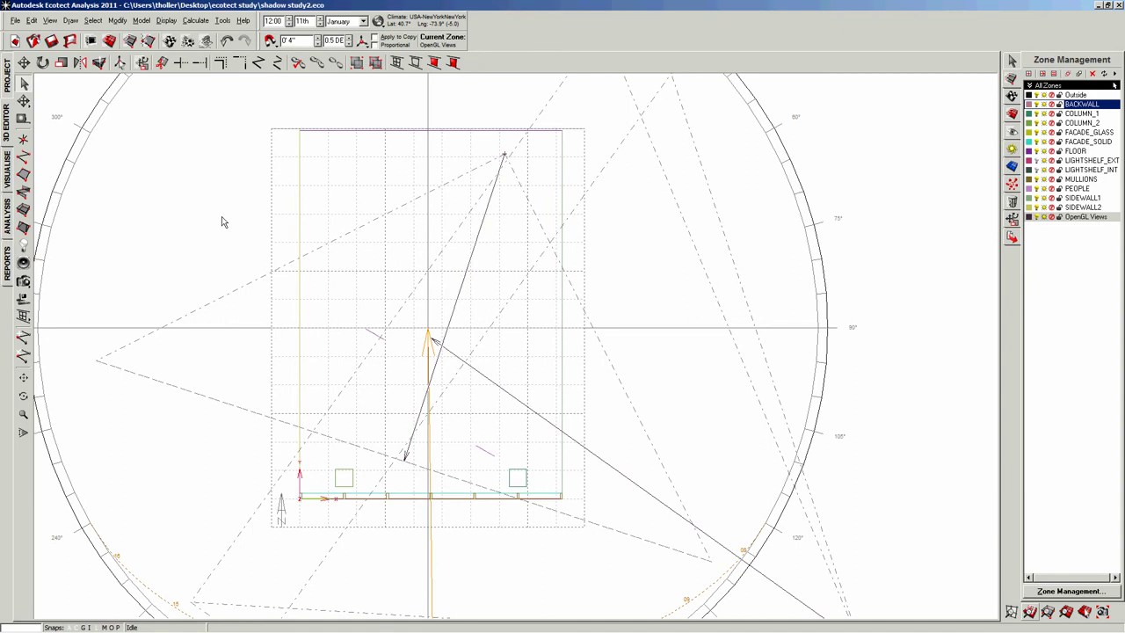
{"action": "left_click", "coordinate": [478, 237]}
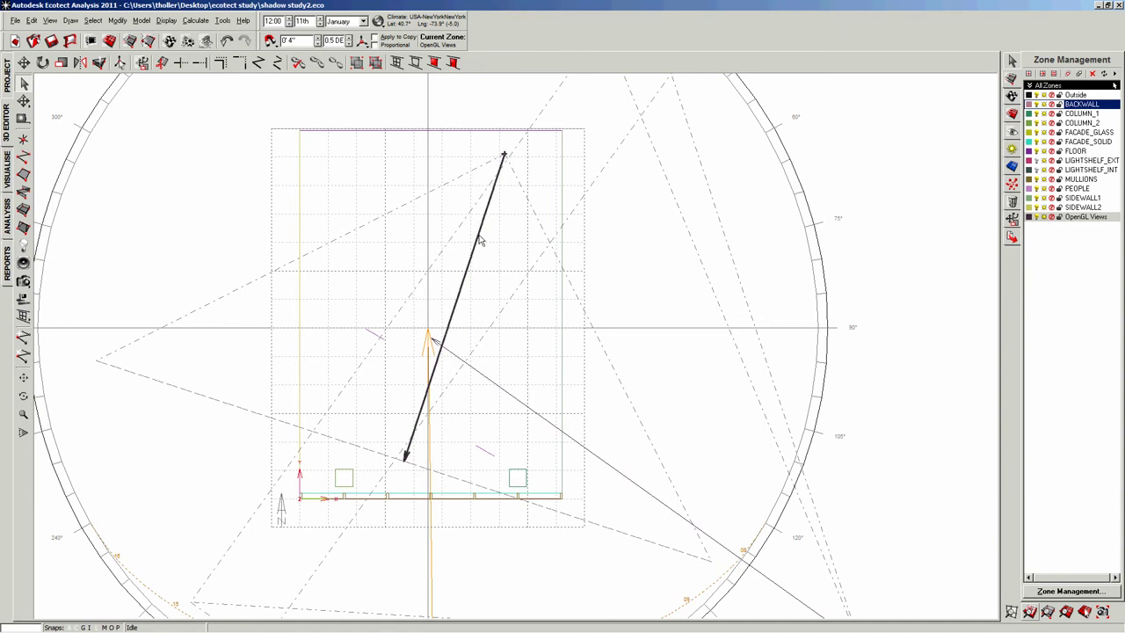
{"action": "left_click", "coordinate": [1012, 97]}
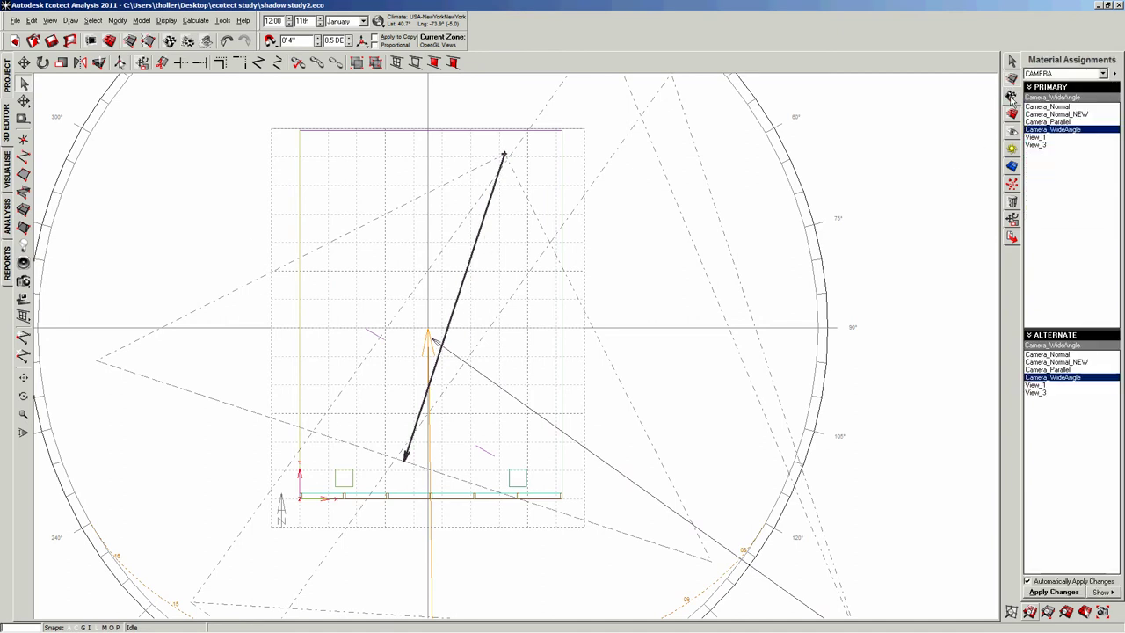
- Assign Camera_Normal to the camera and review then close its view-angle properties
{"action": "left_click", "coordinate": [1057, 107]}
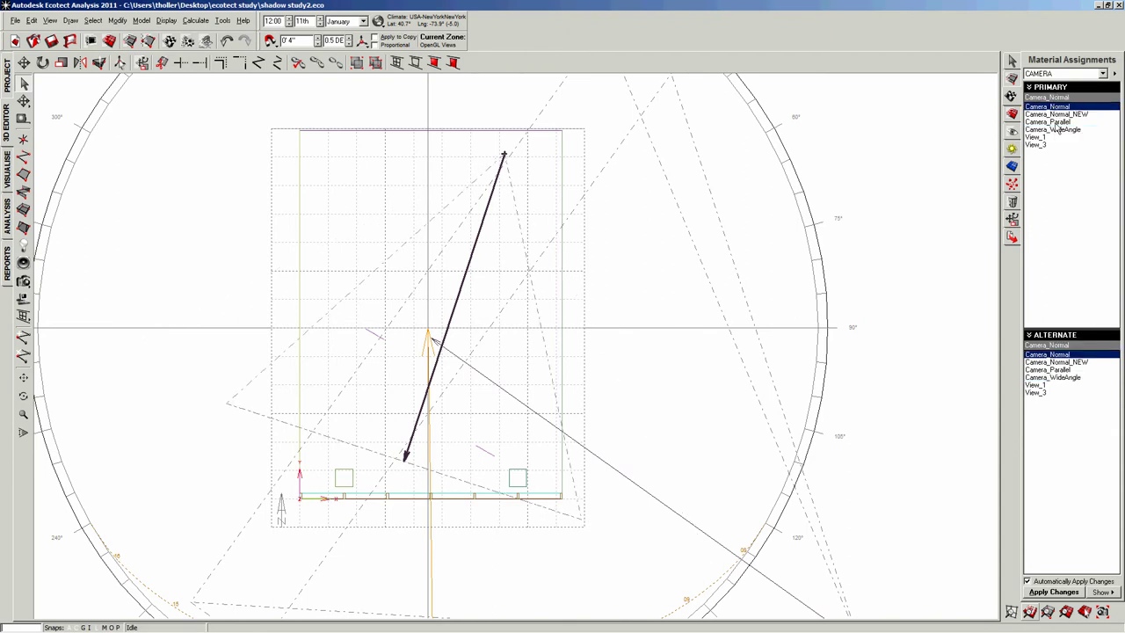
{"action": "left_click", "coordinate": [1058, 130]}
{"action": "left_click", "coordinate": [1056, 107]}
{"action": "right_click", "coordinate": [1042, 113]}
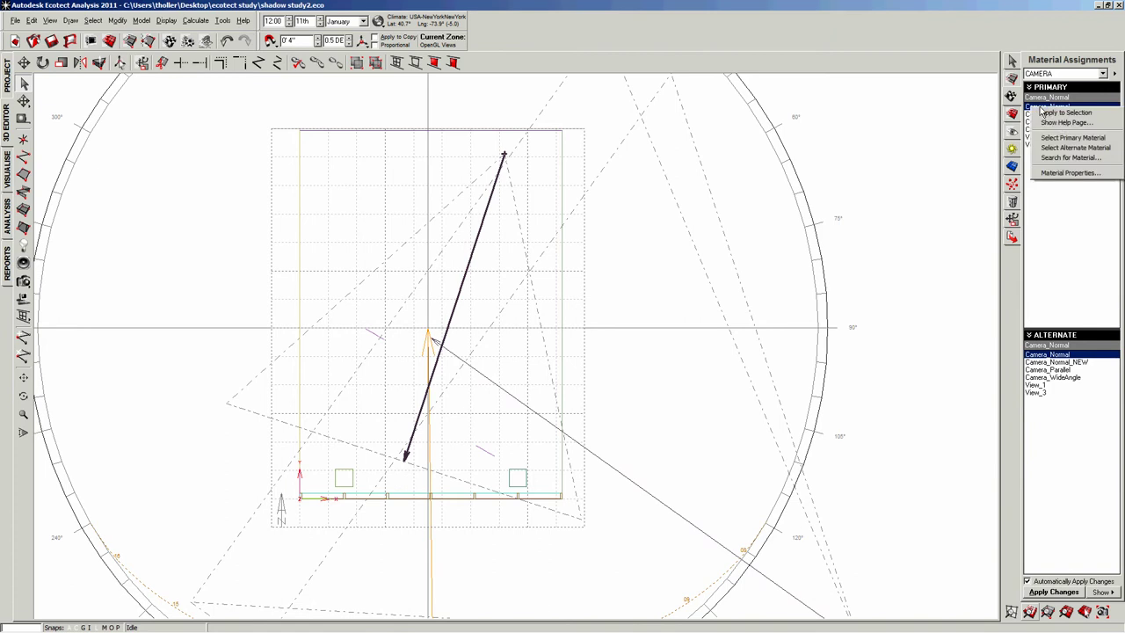
{"action": "left_click", "coordinate": [1046, 178]}
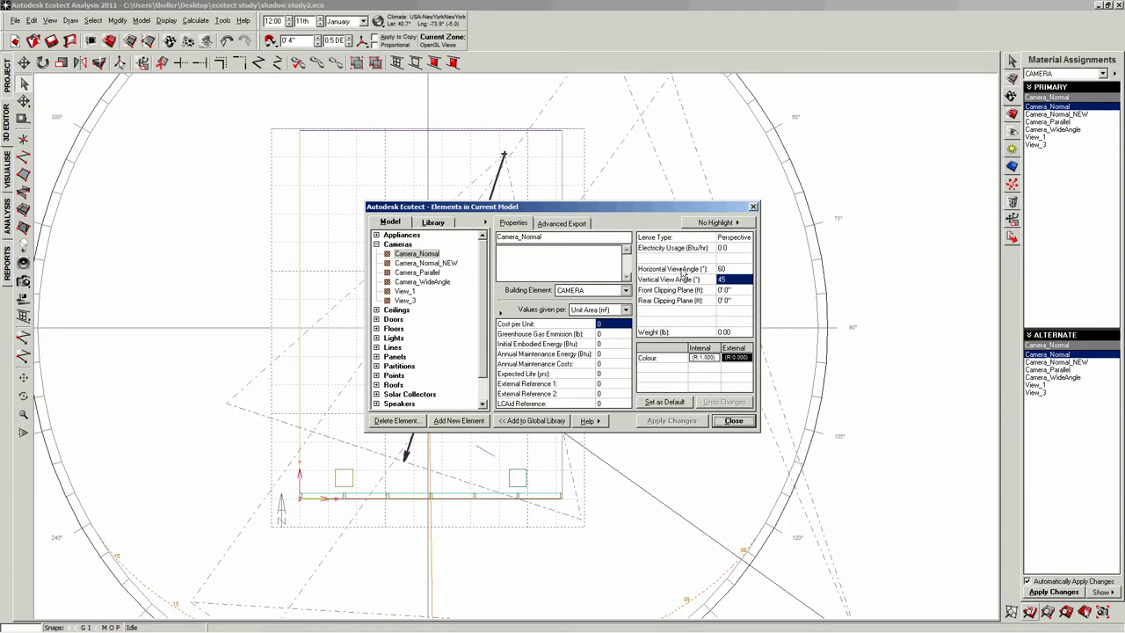
{"action": "left_click", "coordinate": [733, 421]}
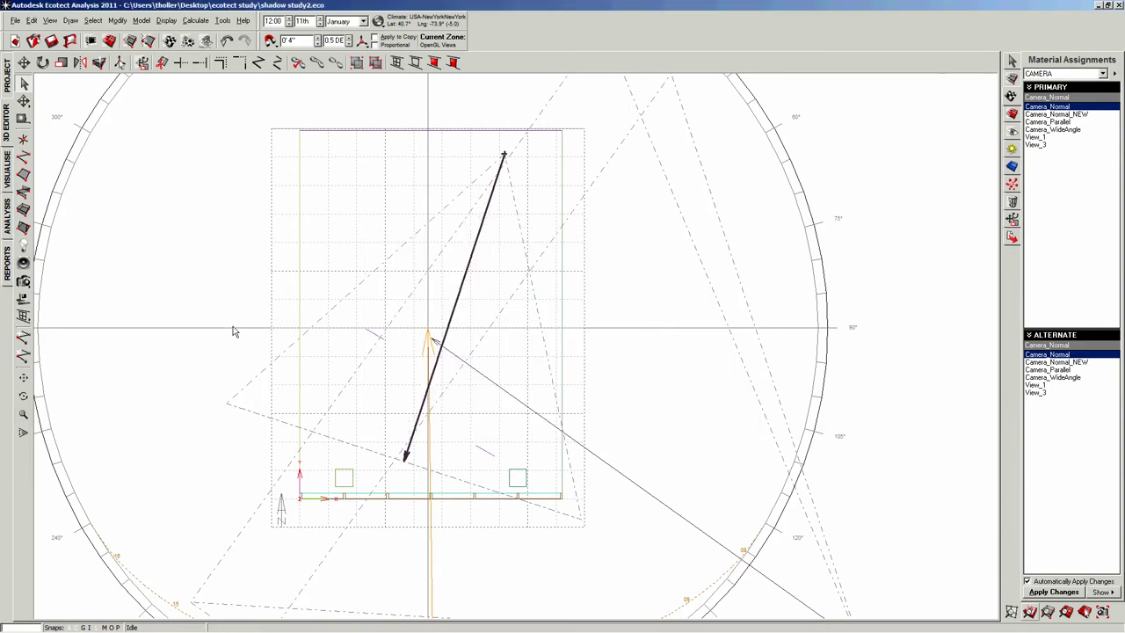
{"action": "left_click", "coordinate": [7, 178]}
- Show the Camera_Normal interior view with the sun time set to 09:00
{"action": "left_click", "coordinate": [78, 612]}
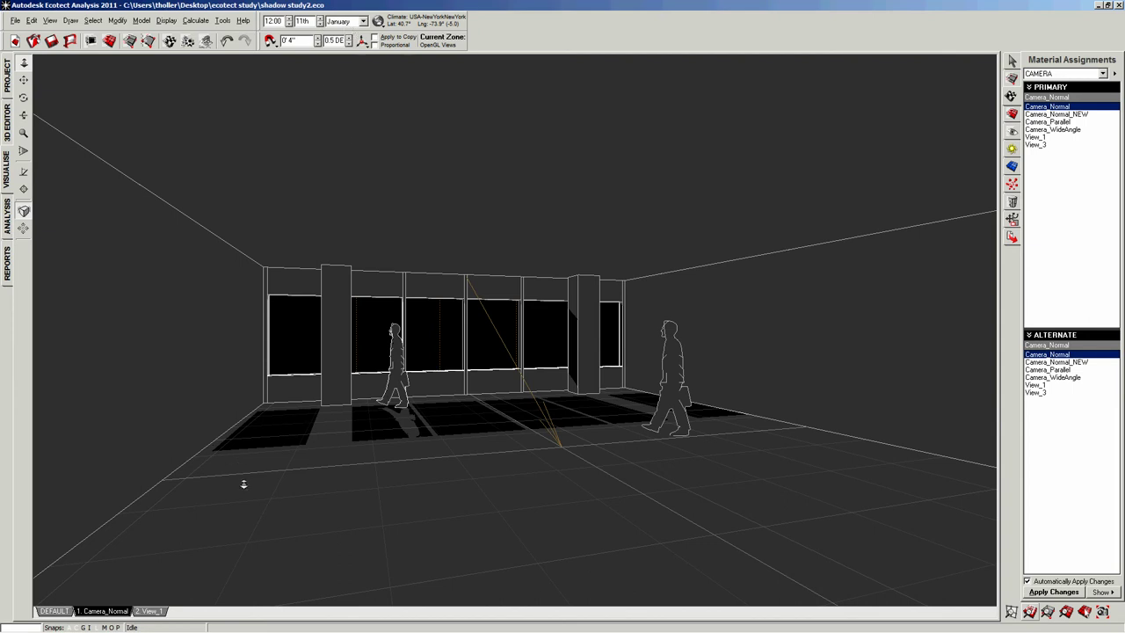
{"action": "left_click", "coordinate": [274, 20]}
{"action": "type", "text": "9"}
{"action": "key", "text": "Return"}
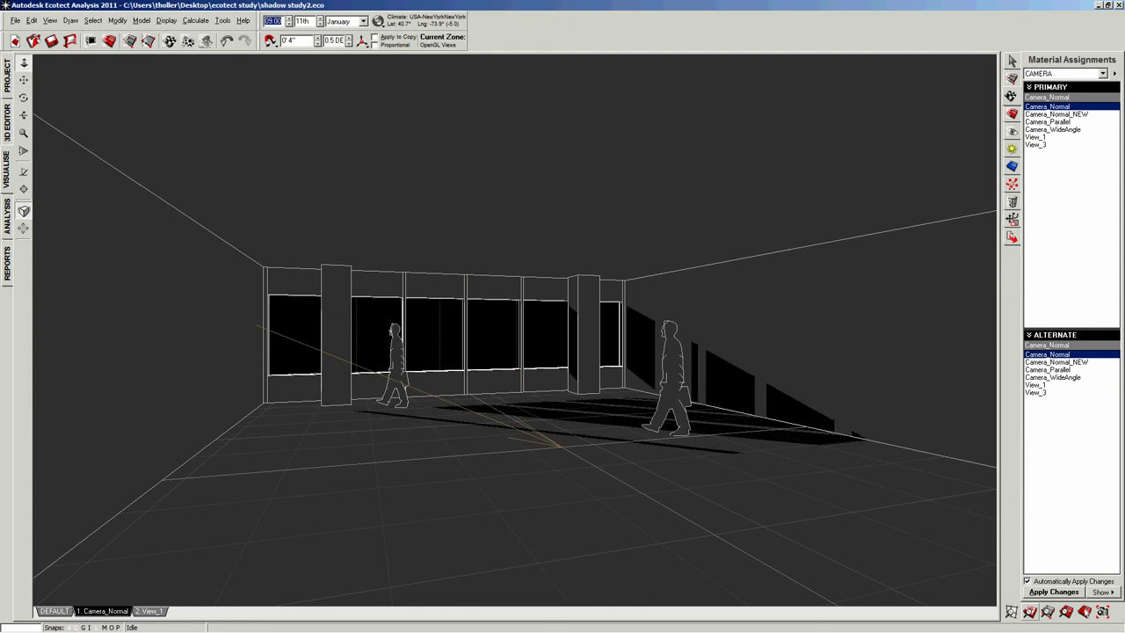
- Move the Camera_Normal camera to a lower position in the plan
{"action": "left_click", "coordinate": [7, 124]}
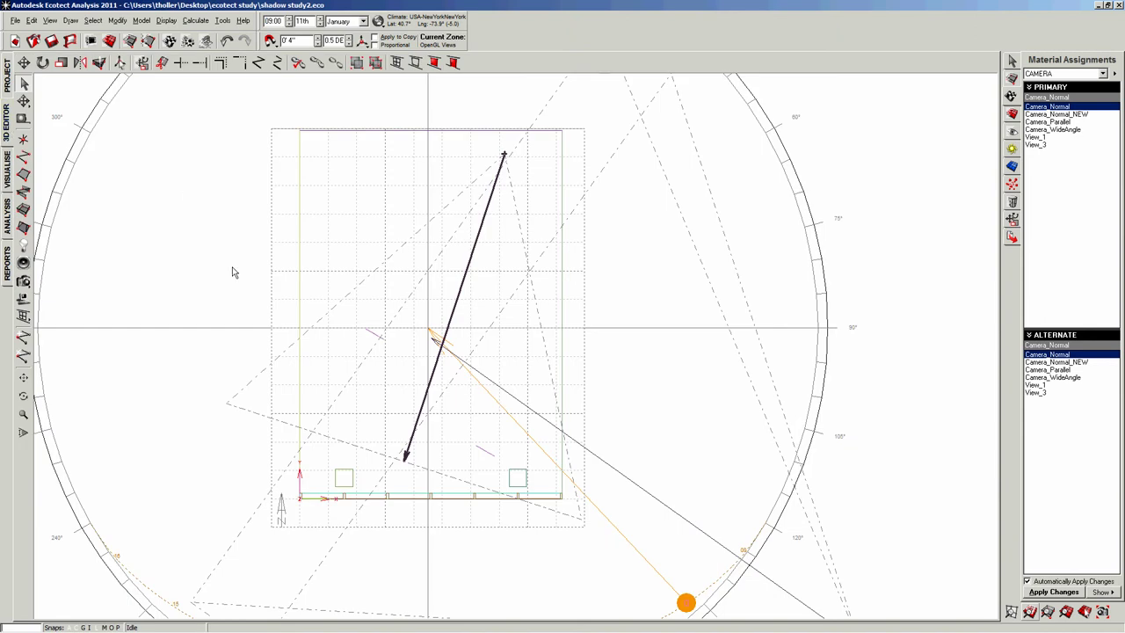
{"action": "left_click", "coordinate": [200, 215]}
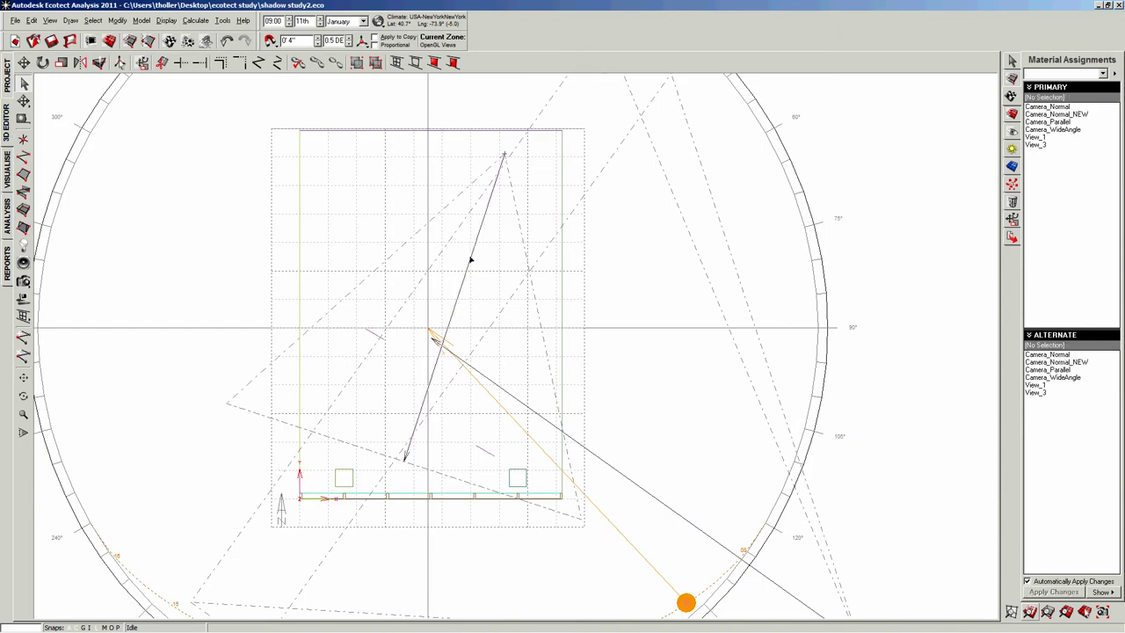
{"action": "left_click", "coordinate": [473, 252]}
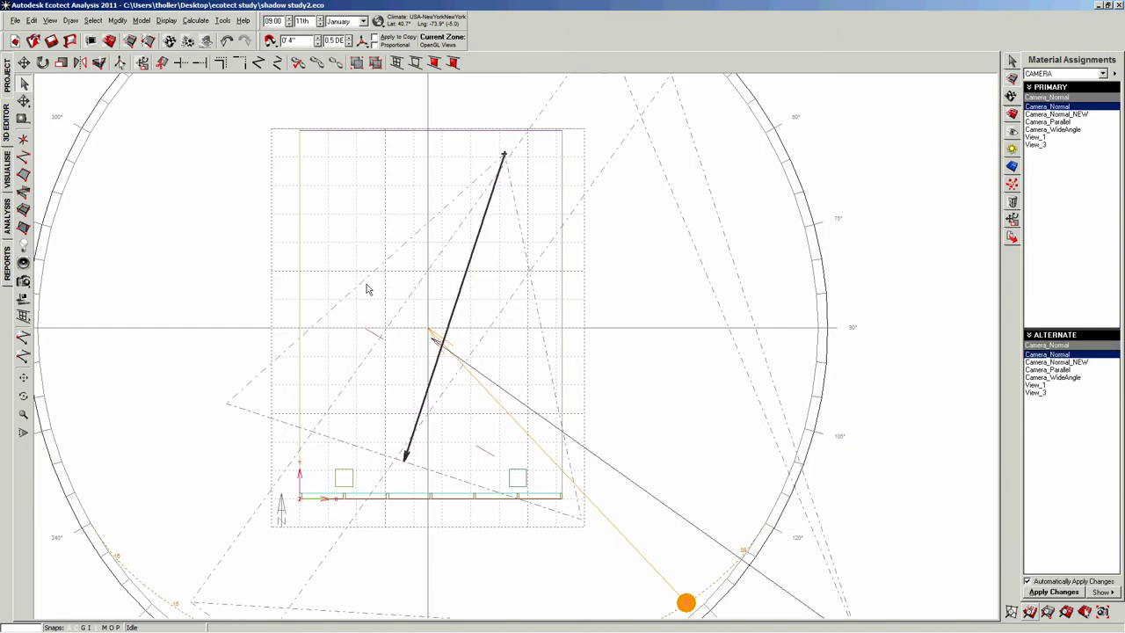
{"action": "left_click", "coordinate": [24, 103]}
{"action": "left_click", "coordinate": [163, 180]}
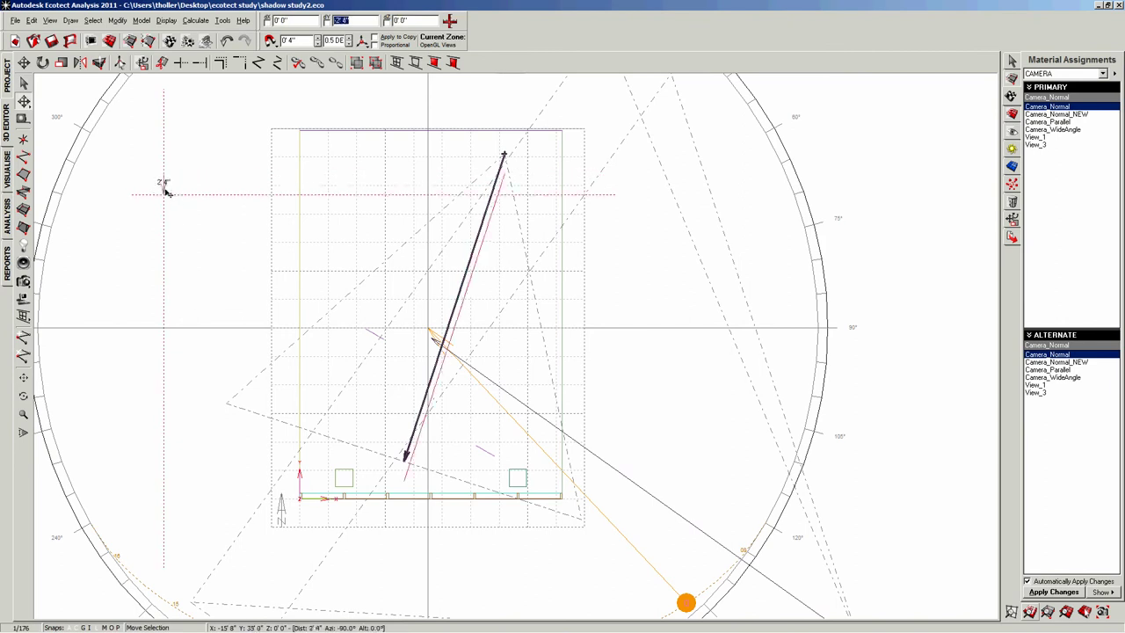
{"action": "left_click", "coordinate": [165, 245]}
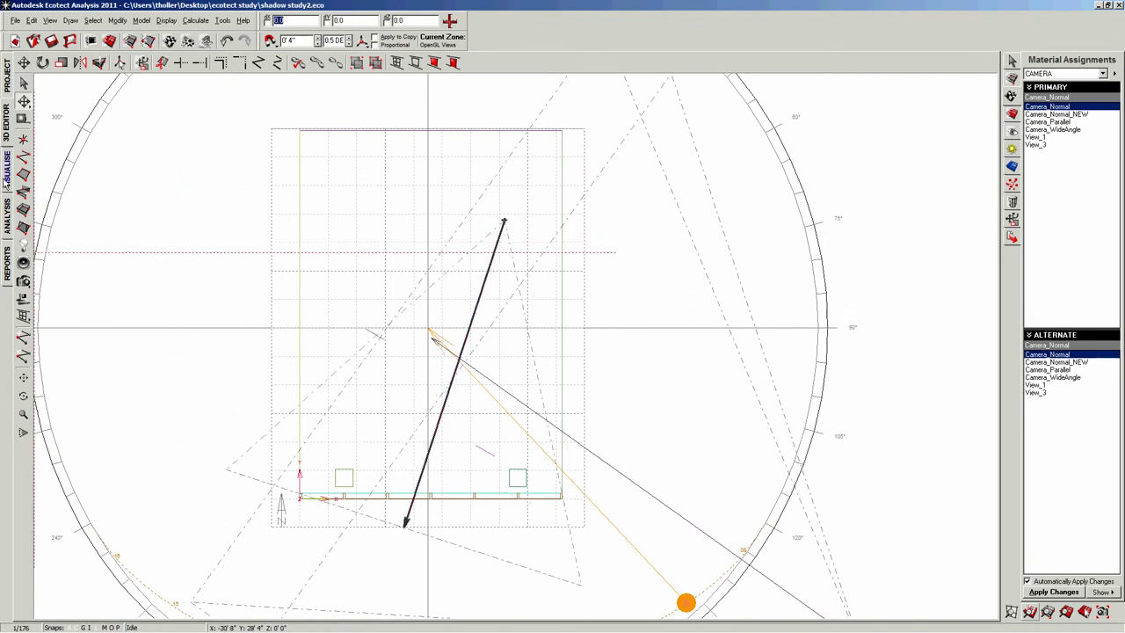
- Check the repositioned Camera_Normal view in the render, then return to the plan editor
{"action": "left_click", "coordinate": [7, 183]}
{"action": "left_click", "coordinate": [65, 613]}
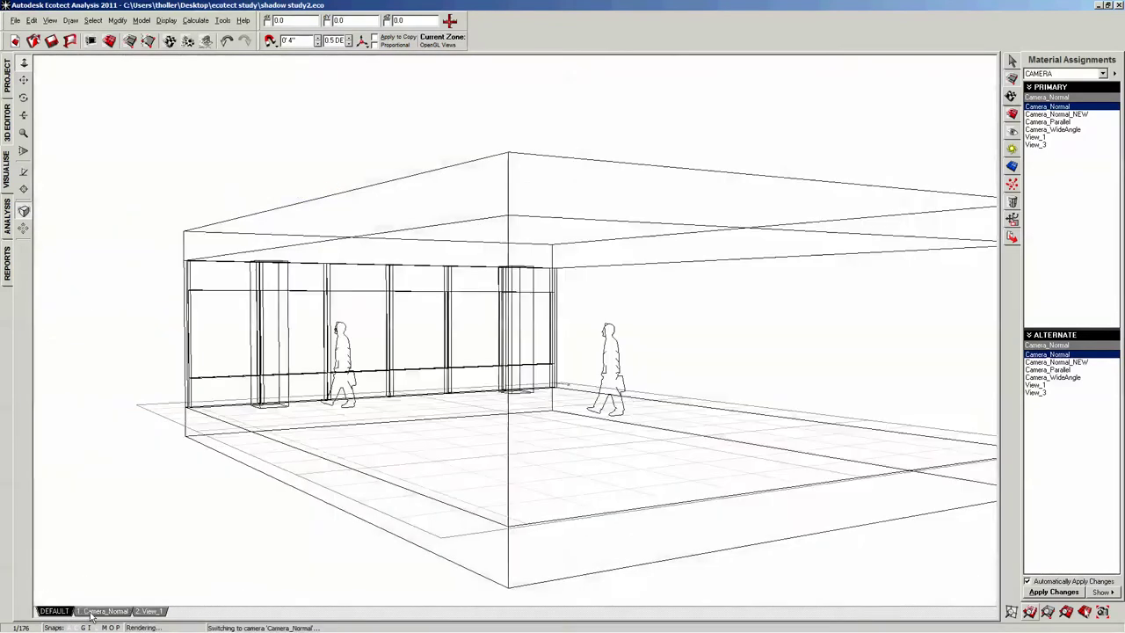
{"action": "left_click", "coordinate": [91, 615]}
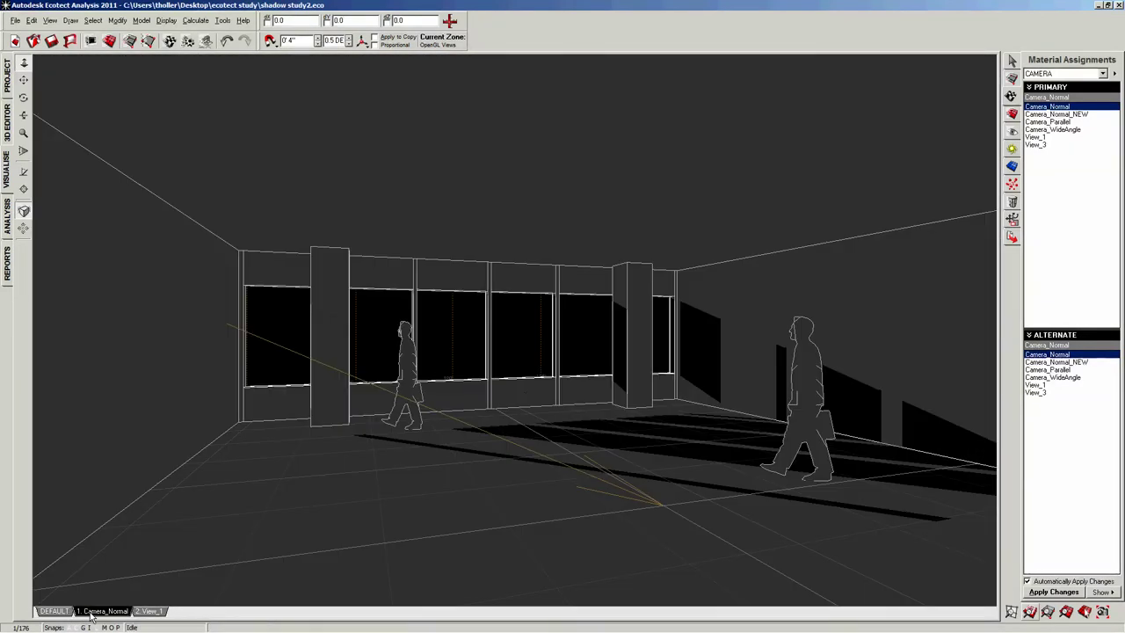
{"action": "left_click", "coordinate": [7, 123]}
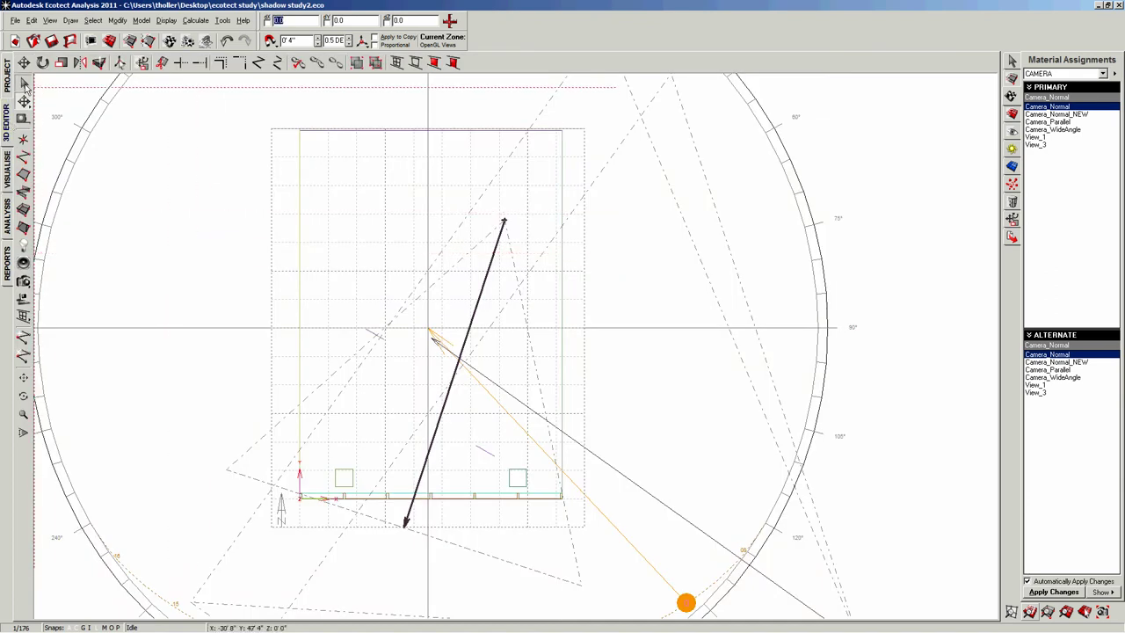
{"action": "left_click", "coordinate": [179, 220]}
- Set the shadow study date to the Winter Solstice, 21st December
{"action": "left_click", "coordinate": [6, 180]}
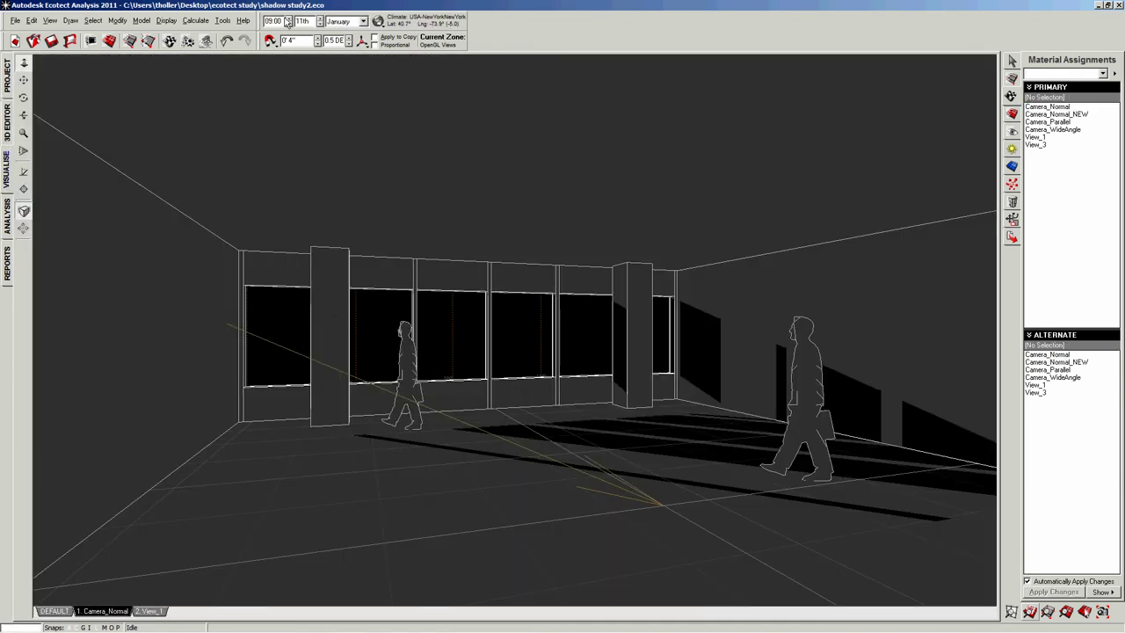
{"action": "left_click", "coordinate": [378, 21]}
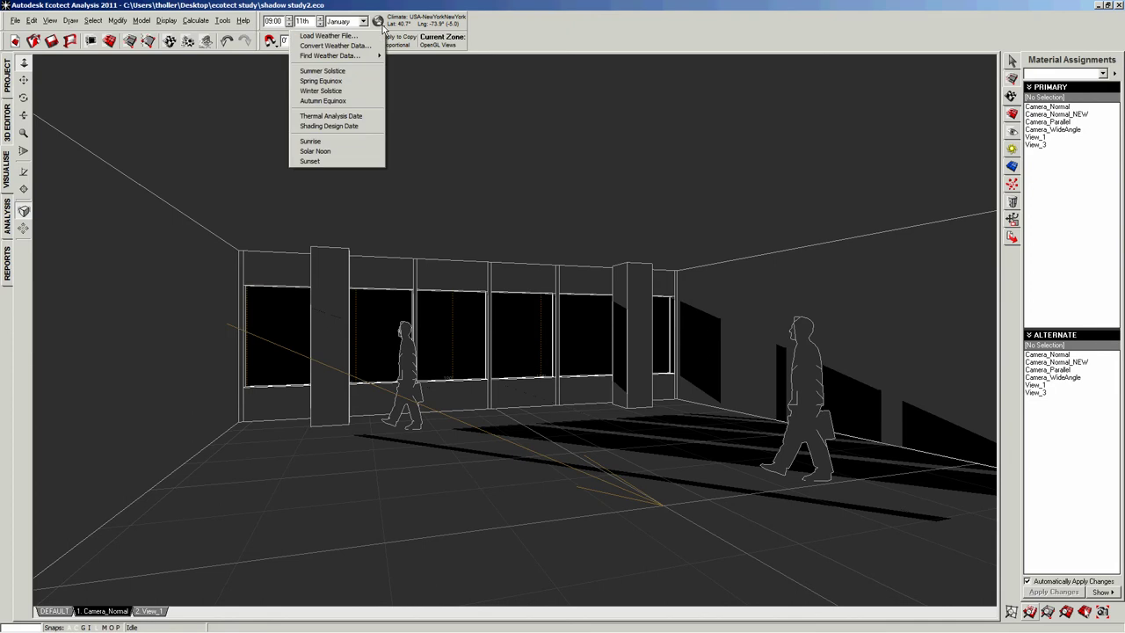
{"action": "left_click", "coordinate": [320, 91]}
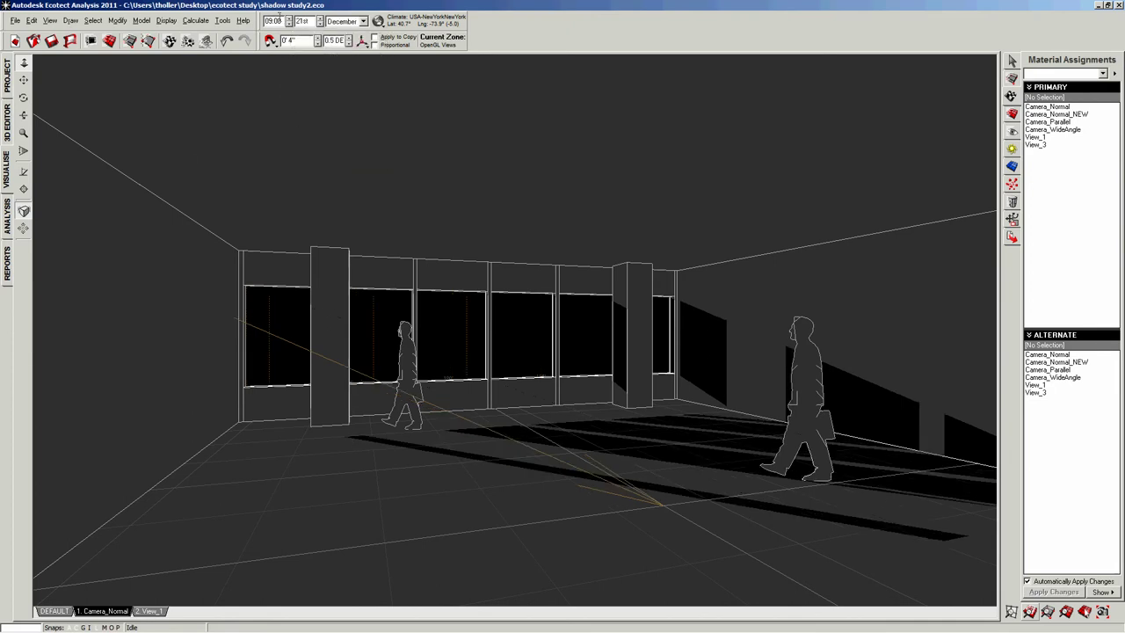
- Step the sun time to 12:15 and return to the plan editor
{"action": "left_click", "coordinate": [289, 18]}
{"action": "left_click", "coordinate": [289, 18]}
{"action": "left_click", "coordinate": [289, 19]}
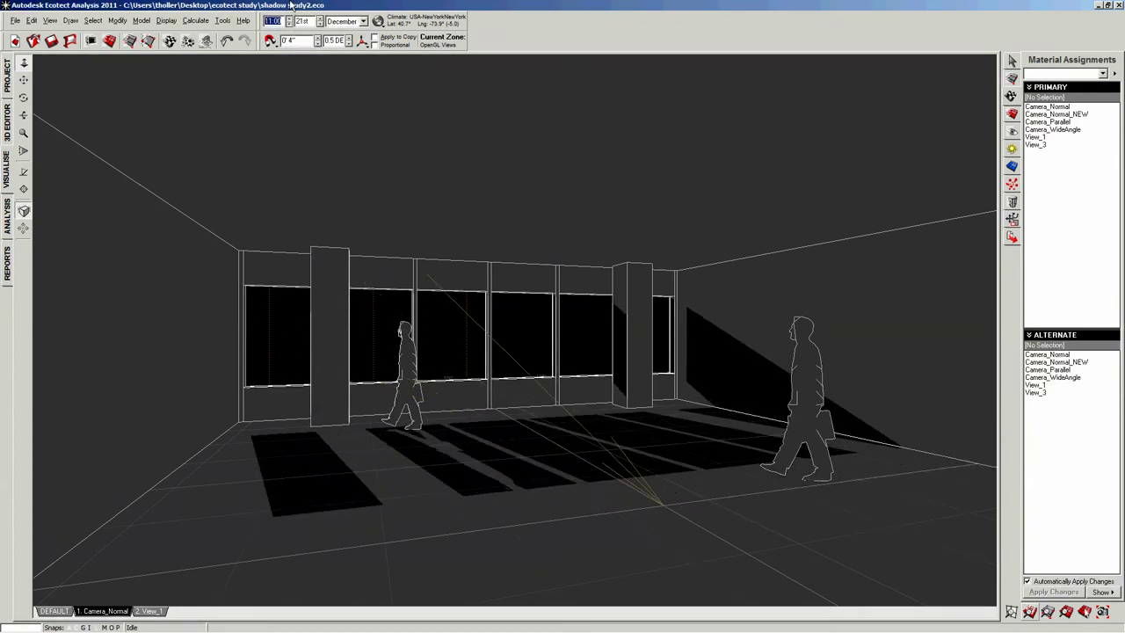
{"action": "left_click", "coordinate": [290, 24]}
{"action": "left_click", "coordinate": [290, 18]}
{"action": "left_click", "coordinate": [289, 18]}
{"action": "left_click", "coordinate": [290, 18]}
{"action": "left_click", "coordinate": [290, 19]}
{"action": "left_click", "coordinate": [289, 19]}
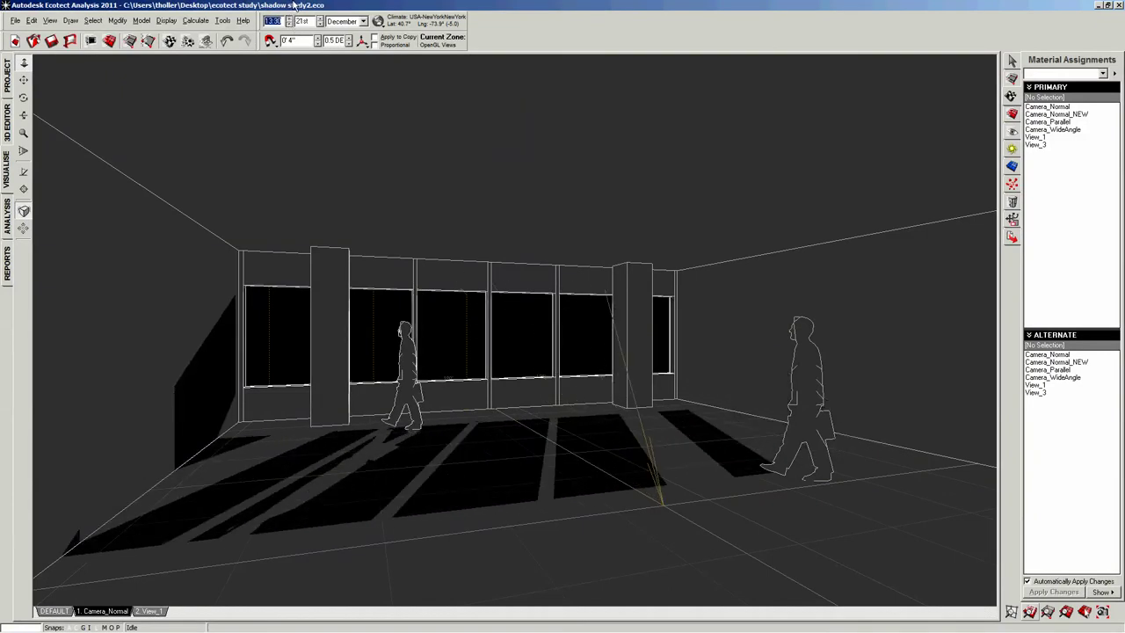
{"action": "key", "text": "Down"}
{"action": "key", "text": "Down"}
{"action": "key", "text": "Down"}
{"action": "key", "text": "Down"}
{"action": "key", "text": "Down"}
{"action": "key", "text": "Down"}
{"action": "key", "text": "Down"}
{"action": "key", "text": "Down"}
{"action": "key", "text": "Down"}
{"action": "key", "text": "Down"}
{"action": "key", "text": "Down"}
{"action": "key", "text": "Down"}
{"action": "key", "text": "Down"}
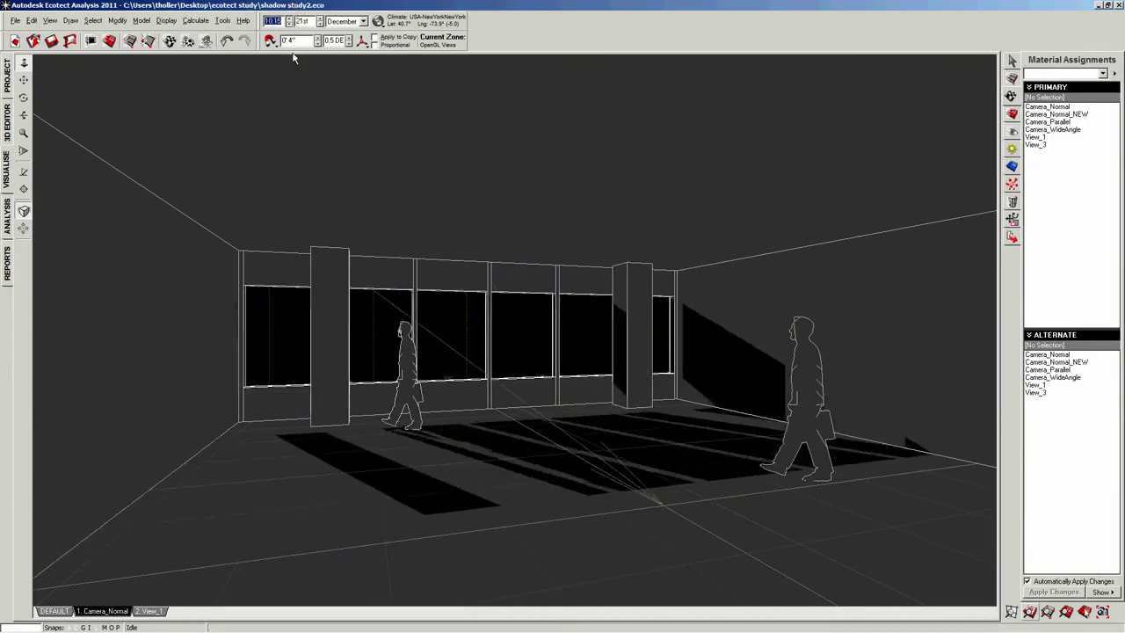
{"action": "key", "text": "Up"}
{"action": "key", "text": "Up"}
{"action": "key", "text": "Up"}
{"action": "key", "text": "Up"}
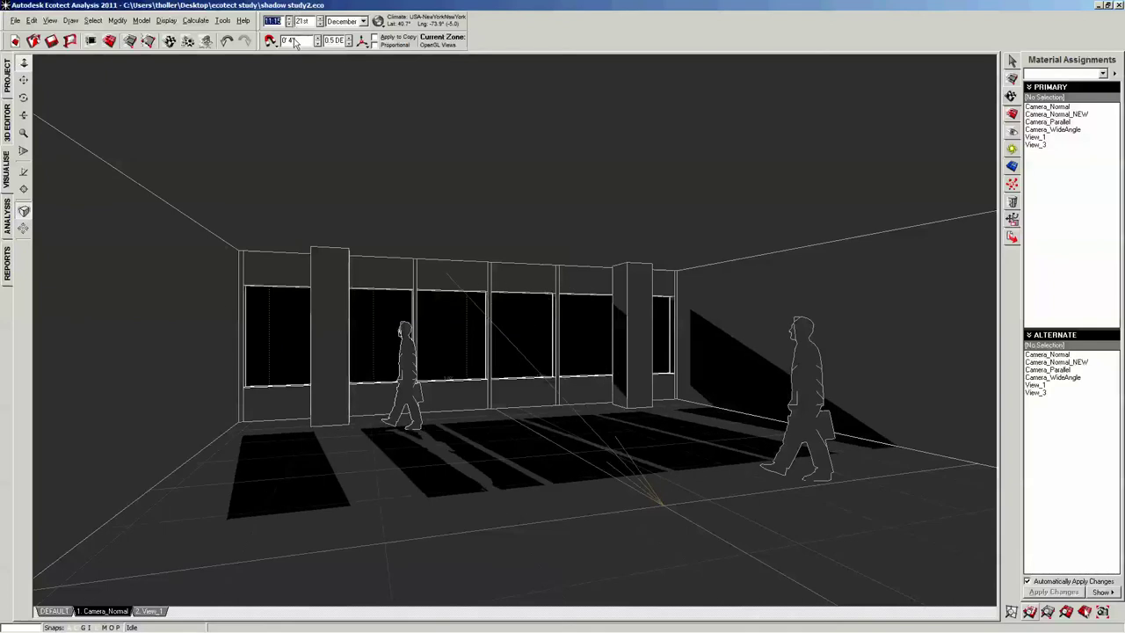
{"action": "key", "text": "Up"}
{"action": "key", "text": "Up"}
{"action": "key", "text": "Up"}
{"action": "key", "text": "Up"}
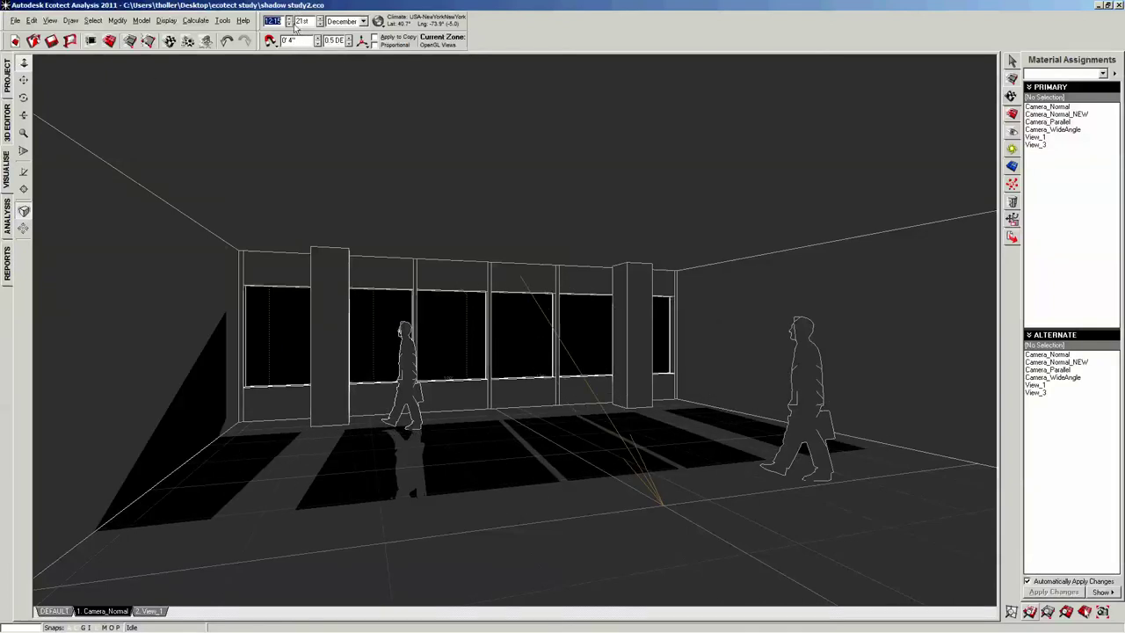
{"action": "left_click", "coordinate": [8, 130]}
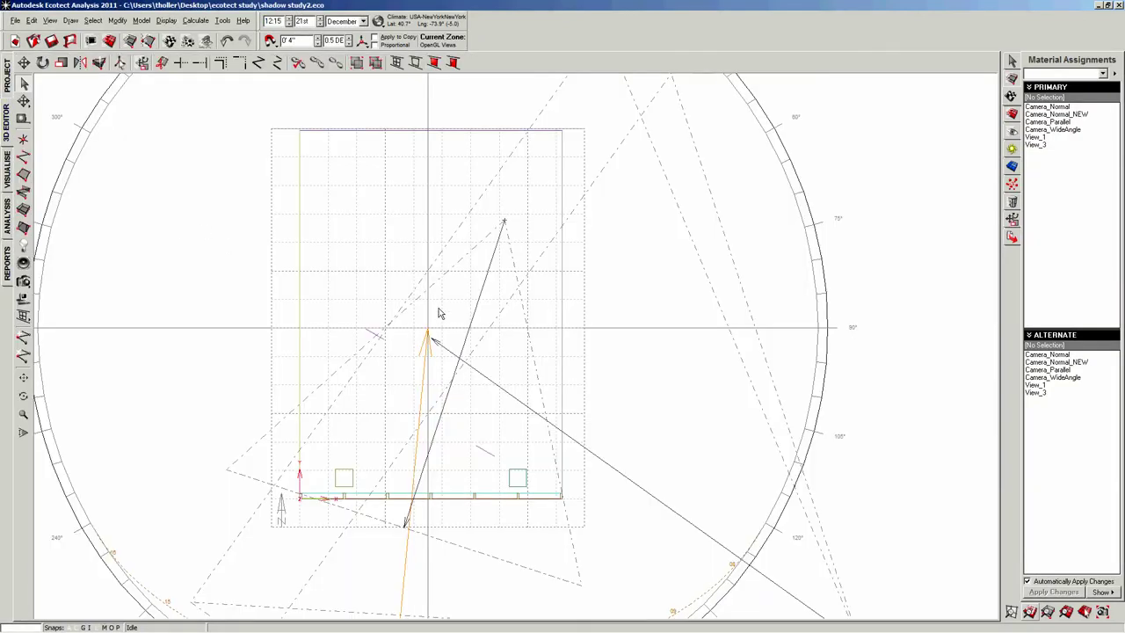
- Move the camera further down the plan and pull its viewpoint lower-left
{"action": "left_click", "coordinate": [474, 312]}
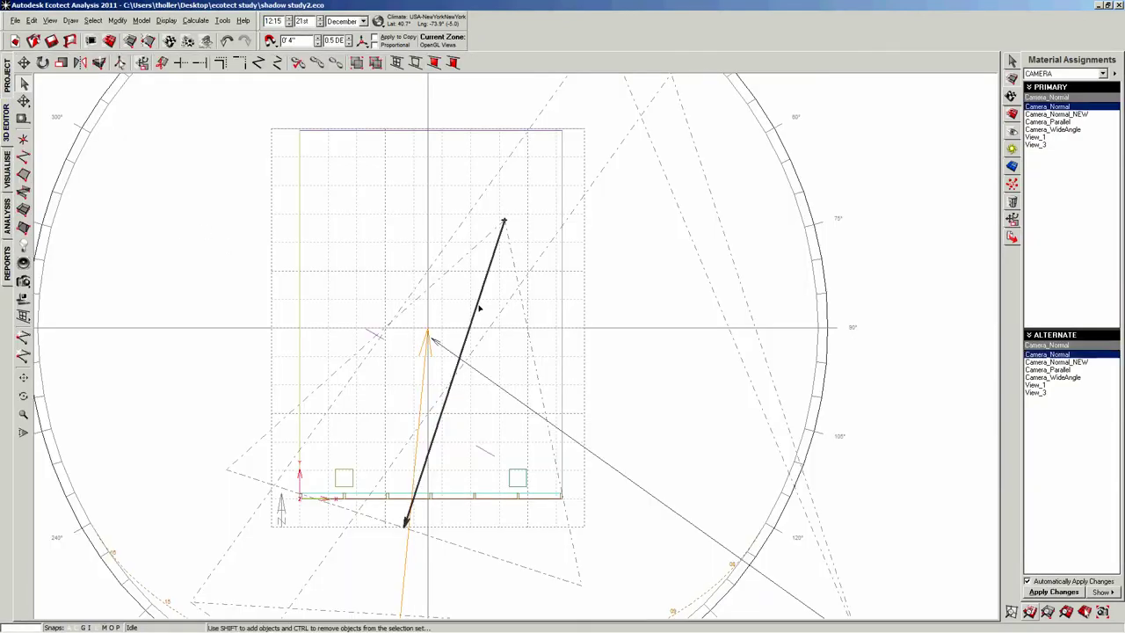
{"action": "left_click", "coordinate": [24, 102]}
{"action": "left_click_drag", "start_coordinate": [180, 204], "coordinate": [186, 248]}
{"action": "left_click", "coordinate": [24, 83]}
{"action": "left_click", "coordinate": [123, 237]}
{"action": "left_click", "coordinate": [442, 466]}
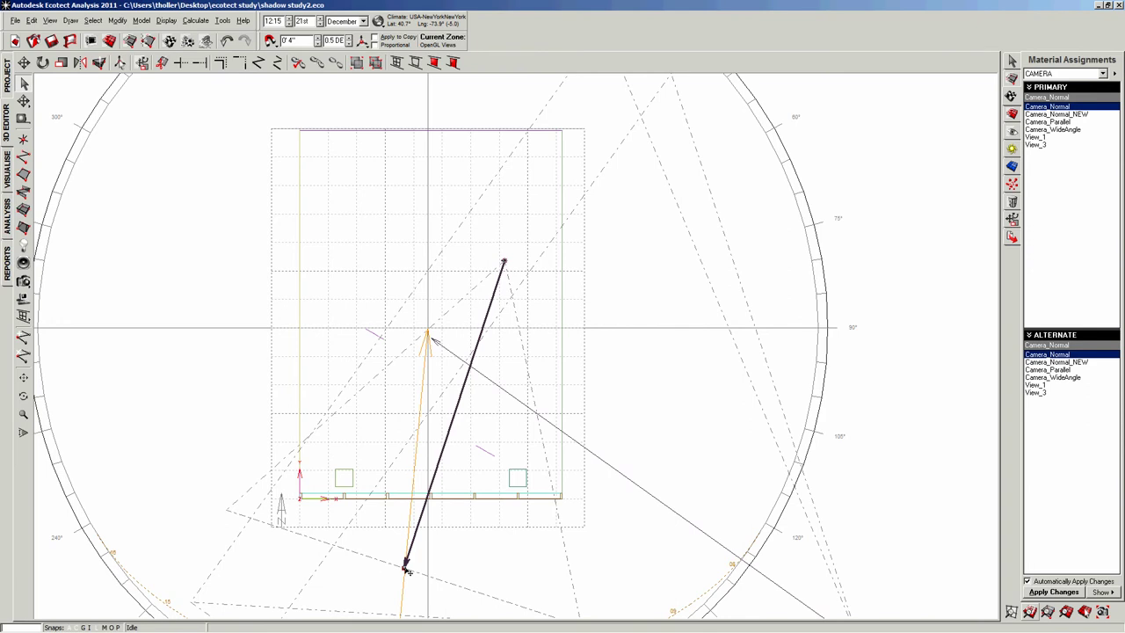
{"action": "left_click_drag", "start_coordinate": [407, 572], "coordinate": [339, 562]}
- View the room through the Camera_Normal camera in the rendered visualisation
{"action": "left_click", "coordinate": [9, 180]}
{"action": "left_click", "coordinate": [94, 611]}
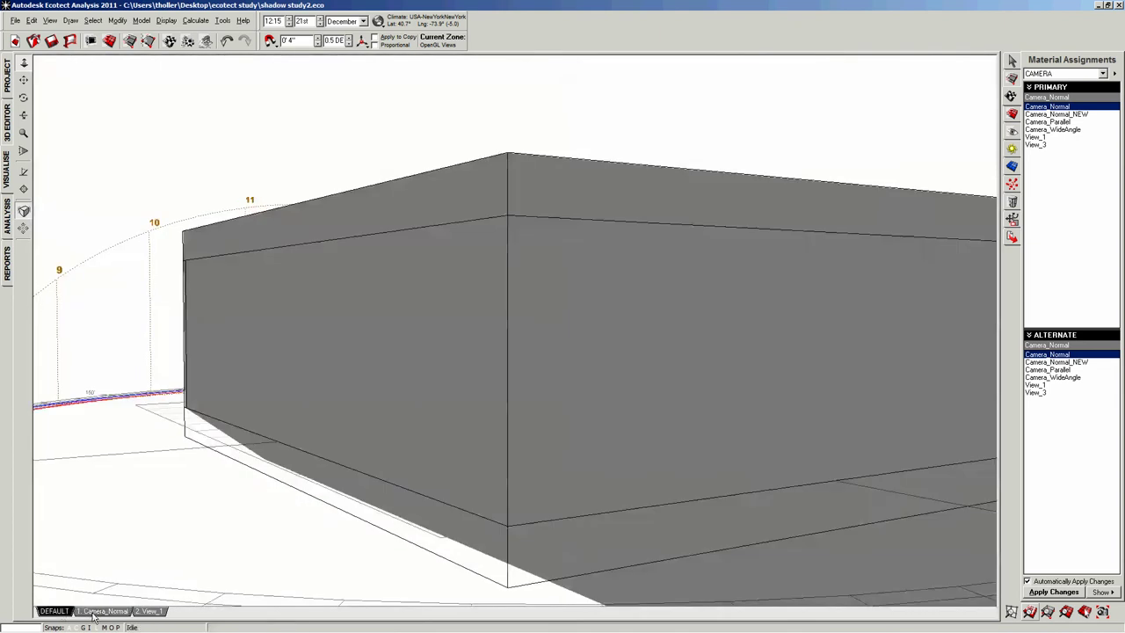
{"action": "left_click", "coordinate": [95, 612]}
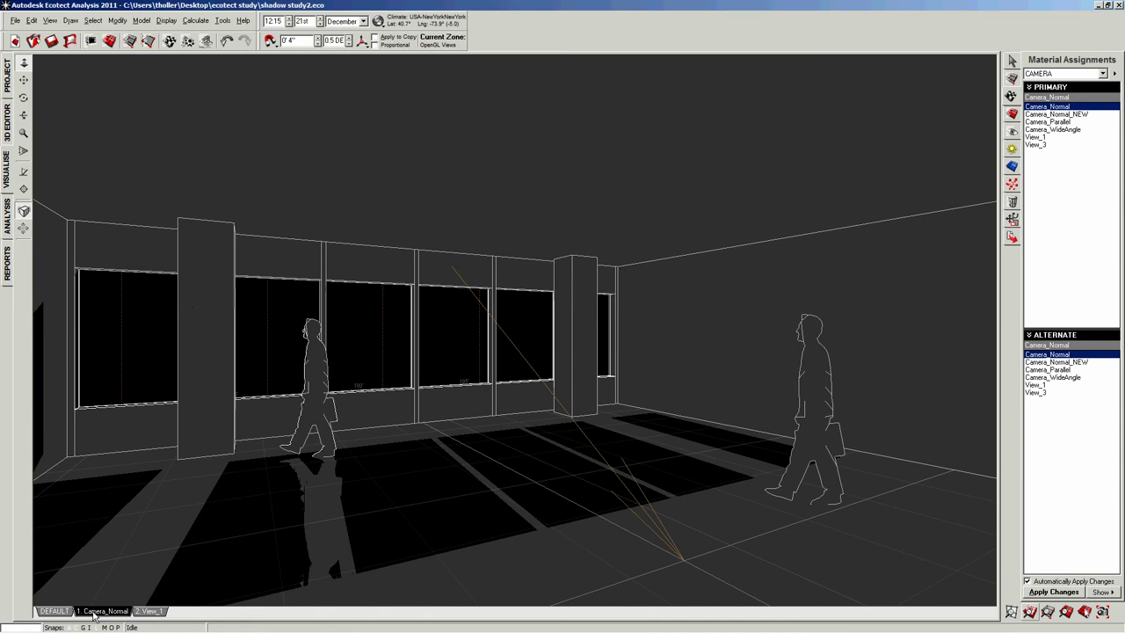
- Step the December 21st sun time with the arrow keys to 11:45
{"action": "left_click", "coordinate": [289, 23]}
{"action": "key", "text": "Up"}
{"action": "key", "text": "Up"}
{"action": "key", "text": "Up"}
{"action": "key", "text": "Up"}
{"action": "key", "text": "Up"}
{"action": "key", "text": "Up"}
{"action": "key", "text": "Up"}
{"action": "key", "text": "Up"}
{"action": "key", "text": "Up"}
{"action": "key", "text": "Up"}
{"action": "key", "text": "Up"}
{"action": "key", "text": "Up"}
{"action": "key", "text": "Up"}
{"action": "key", "text": "Up"}
{"action": "key", "text": "Up"}
{"action": "key", "text": "Up"}
{"action": "key", "text": "Up"}
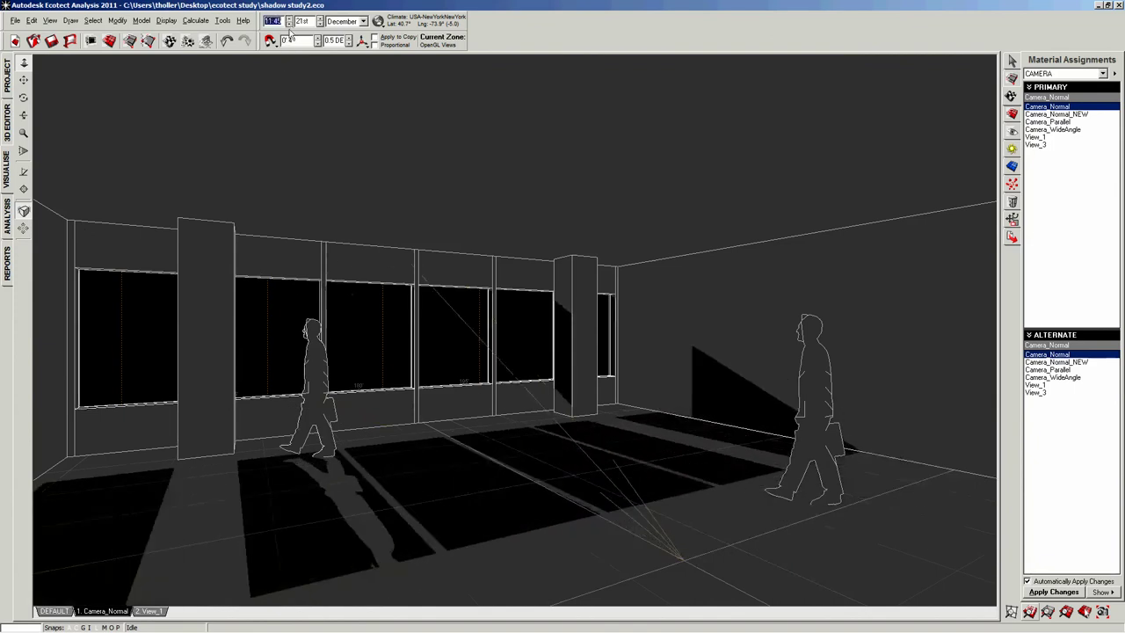
{"action": "key", "text": "Down"}
{"action": "key", "text": "Down"}
{"action": "key", "text": "Down"}
{"action": "key", "text": "Down"}
{"action": "key", "text": "Down"}
{"action": "key", "text": "Down"}
{"action": "key", "text": "Down"}
{"action": "key", "text": "Down"}
{"action": "key", "text": "Down"}
{"action": "key", "text": "Down"}
{"action": "key", "text": "Down"}
{"action": "key", "text": "Down"}
{"action": "key", "text": "Down"}
{"action": "key", "text": "Down"}
{"action": "key", "text": "Down"}
{"action": "key", "text": "Down"}
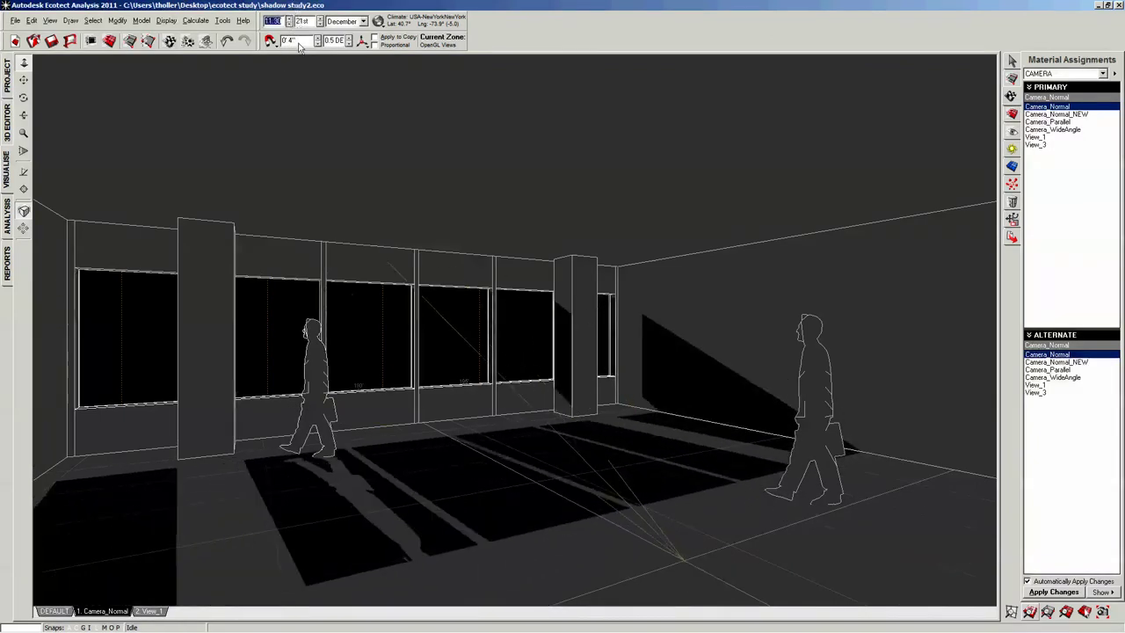
{"action": "key", "text": "Up"}
{"action": "key", "text": "Up"}
{"action": "key", "text": "Up"}
{"action": "key", "text": "Up"}
{"action": "key", "text": "Up"}
{"action": "key", "text": "Up"}
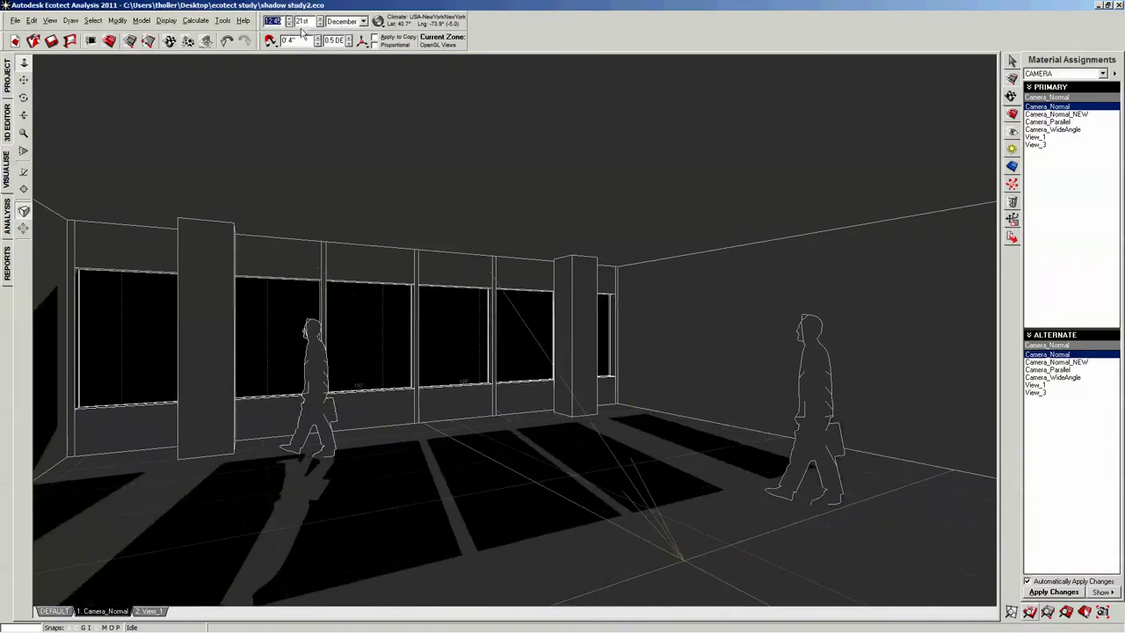
{"action": "key", "text": "Up"}
{"action": "key", "text": "Up"}
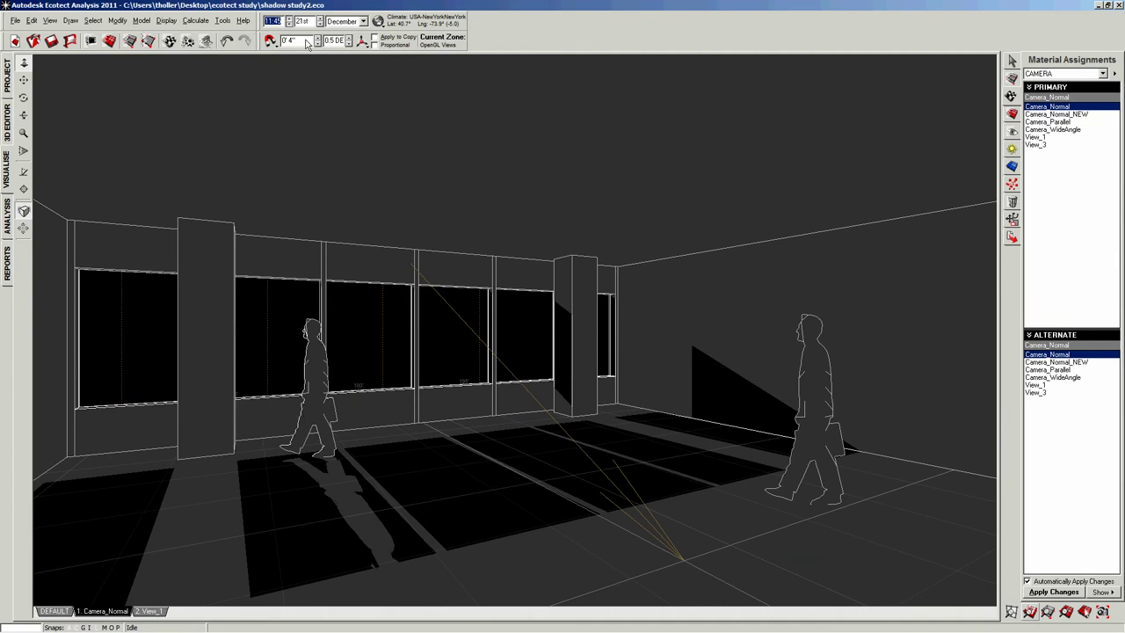
- Return to the Camera_Normal interior view in the rendered visualisation
{"action": "left_click", "coordinate": [7, 132]}
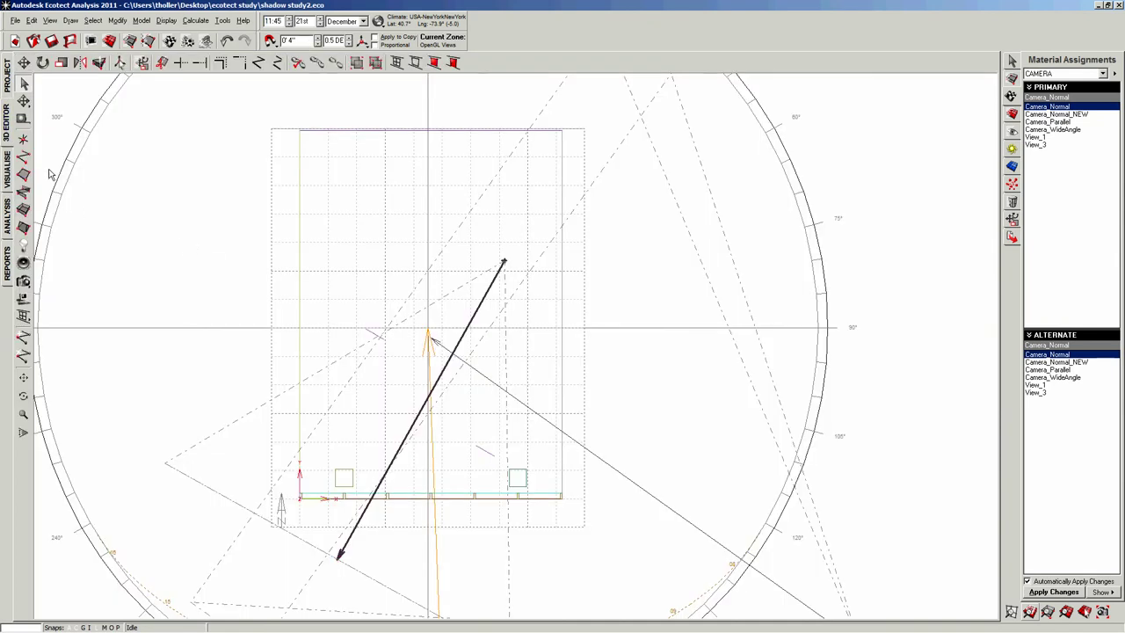
{"action": "left_click", "coordinate": [6, 172]}
{"action": "left_click", "coordinate": [116, 610]}
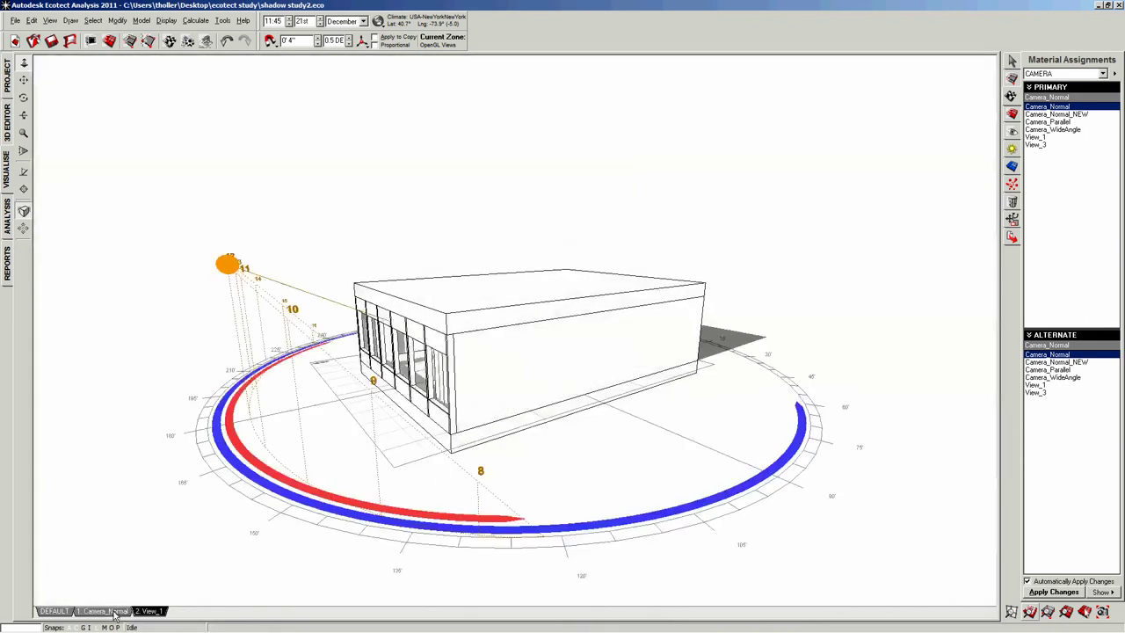
{"action": "left_click", "coordinate": [114, 612]}
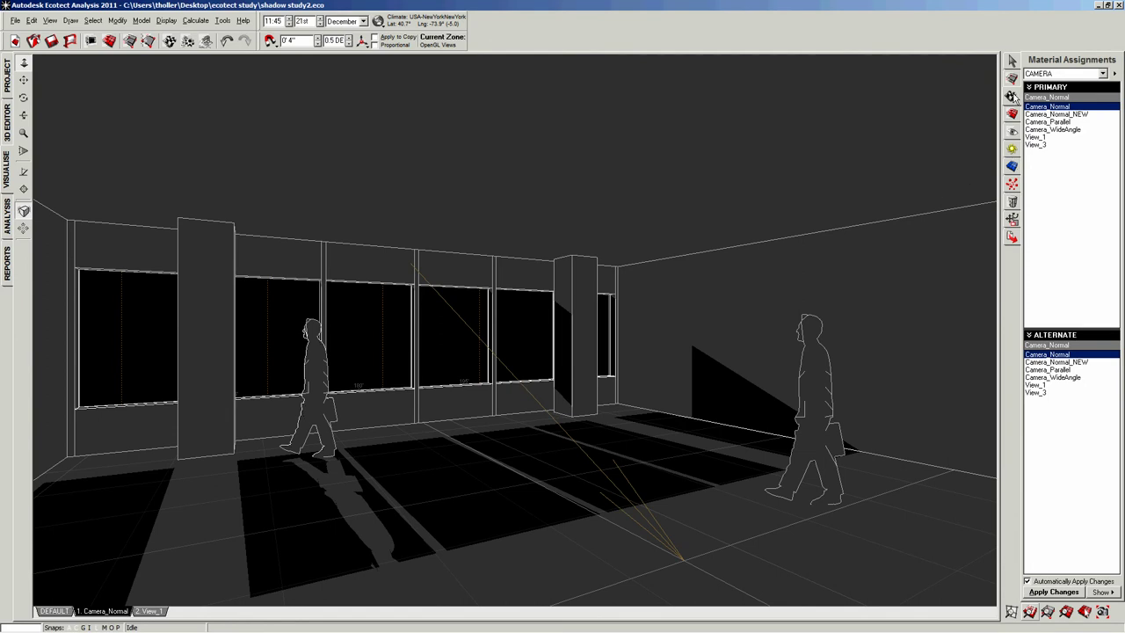
- Set the visualisation background colour to white and the foreground colour to black
{"action": "left_click", "coordinate": [1012, 132]}
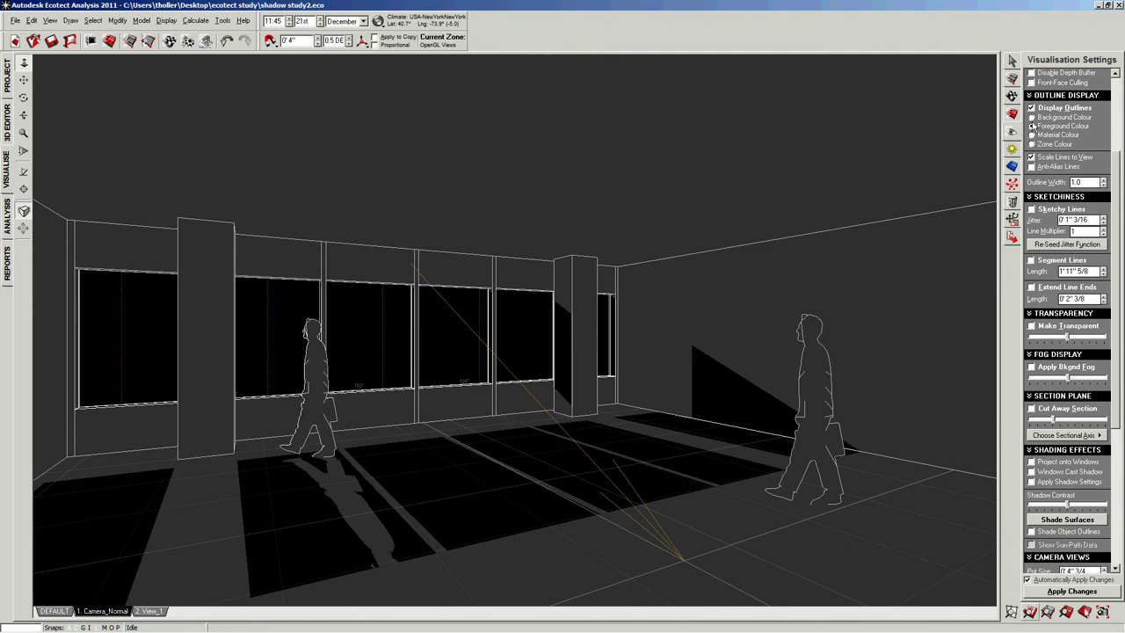
{"action": "left_click_drag", "start_coordinate": [1118, 176], "coordinate": [1117, 106]}
{"action": "left_click", "coordinate": [1085, 87]}
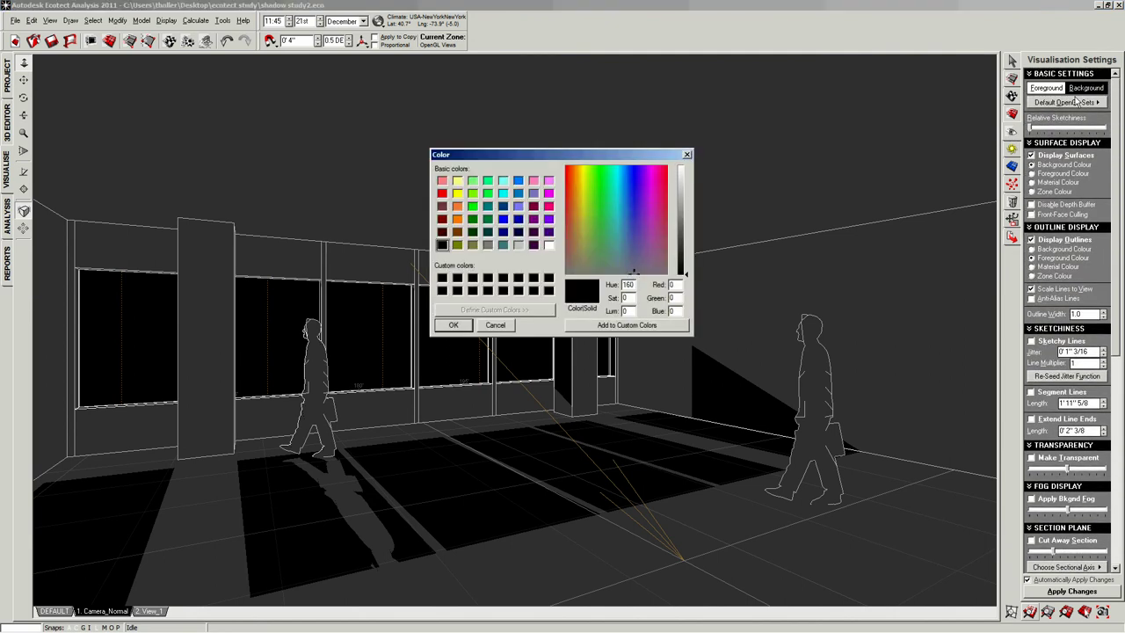
{"action": "left_click", "coordinate": [548, 244]}
{"action": "left_click", "coordinate": [449, 326]}
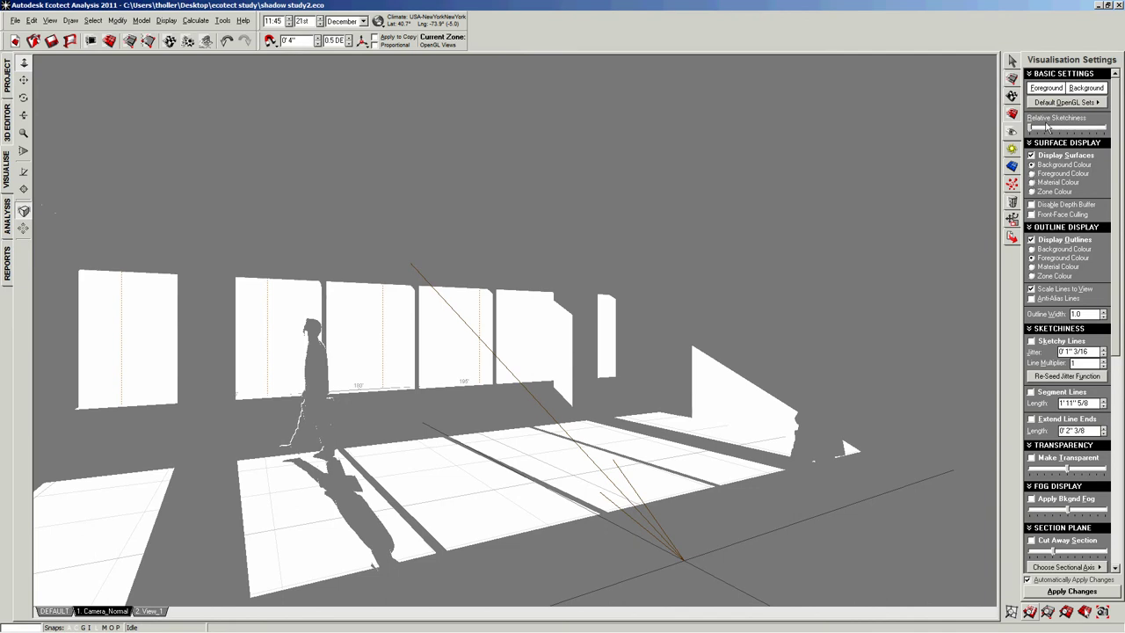
{"action": "left_click", "coordinate": [1045, 89]}
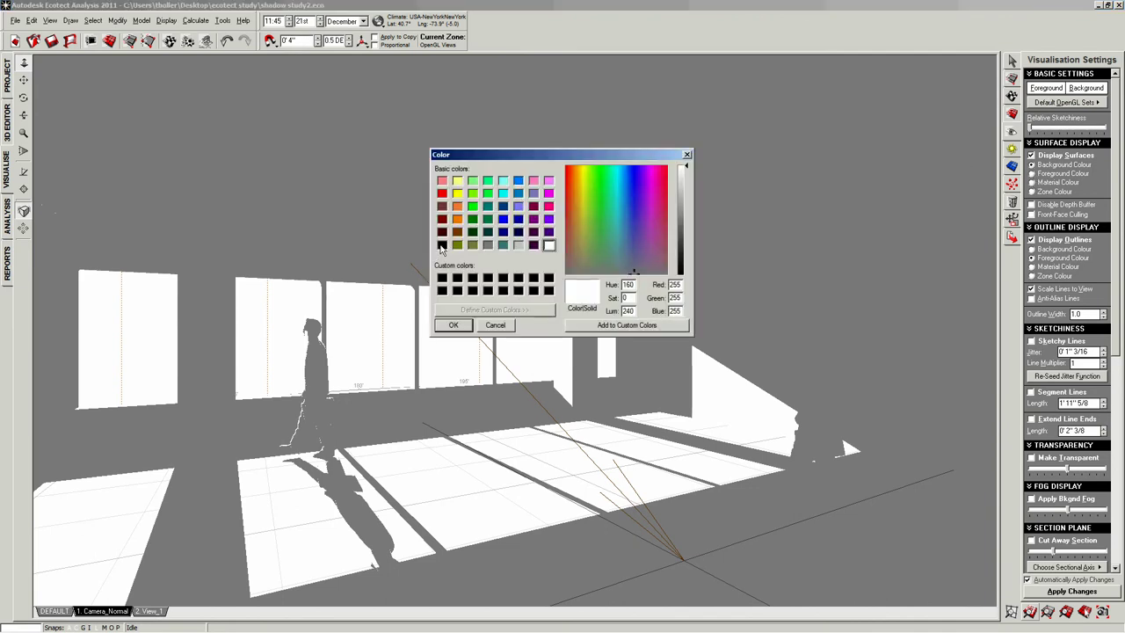
{"action": "left_click", "coordinate": [442, 244]}
{"action": "left_click", "coordinate": [453, 325]}
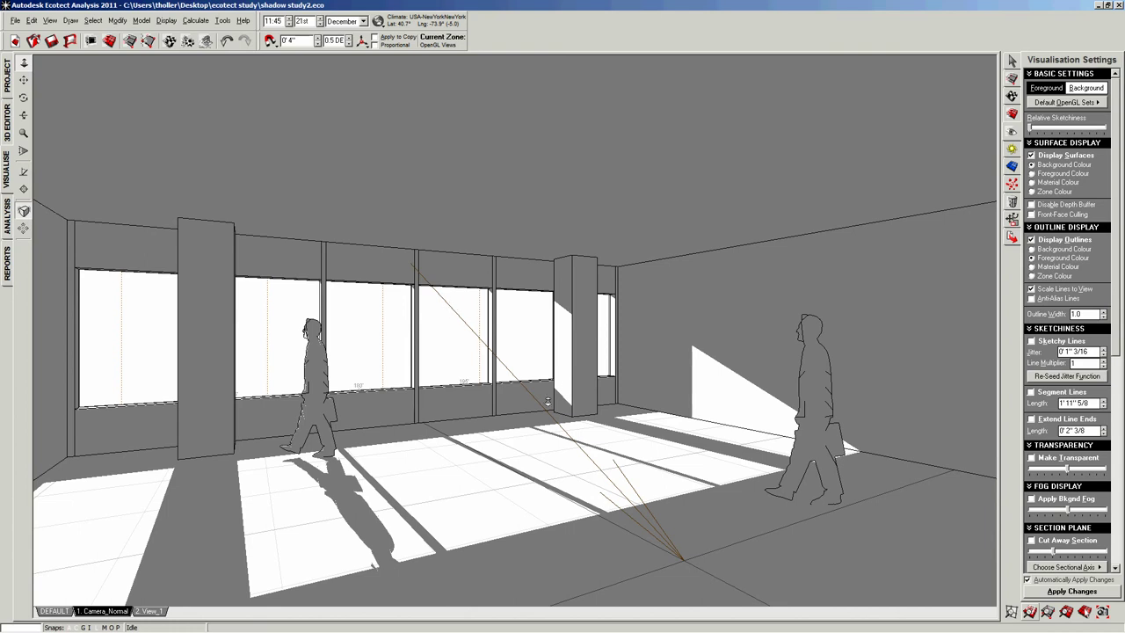
- Hide the daily sun path lines while keeping sun shadows displayed
{"action": "left_click", "coordinate": [1013, 150]}
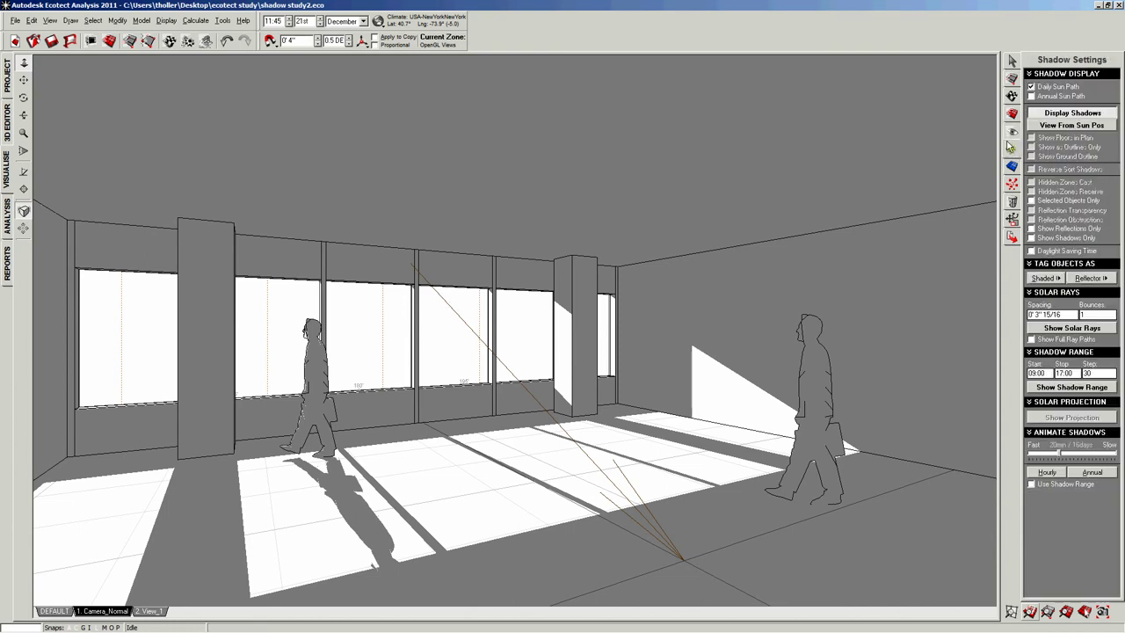
{"action": "left_click", "coordinate": [1032, 87]}
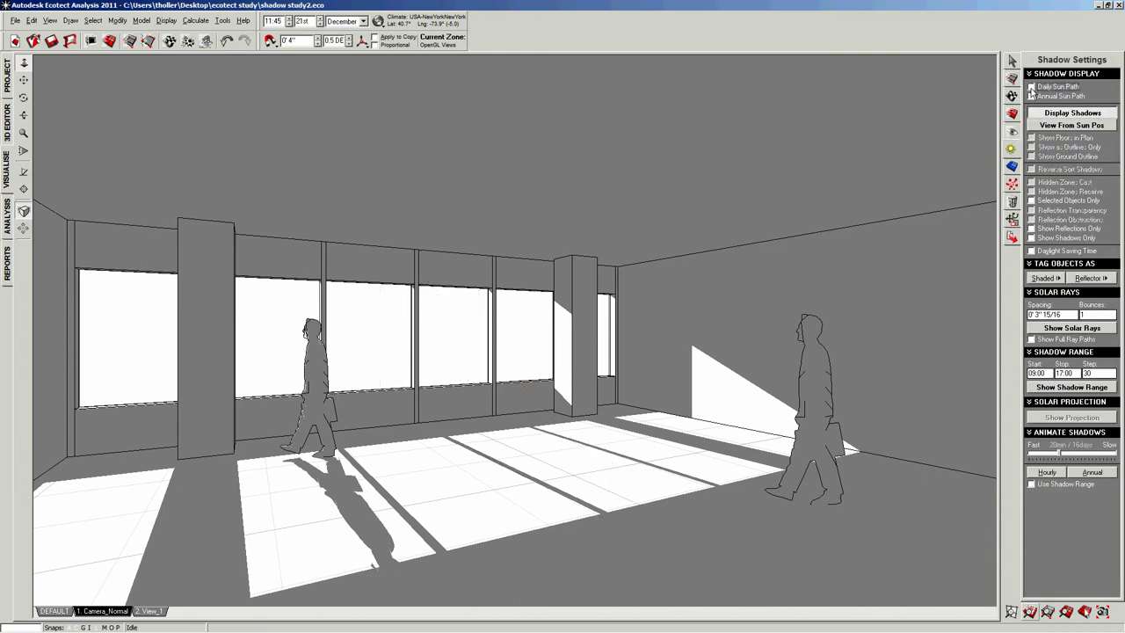
{"action": "left_click", "coordinate": [1048, 114]}
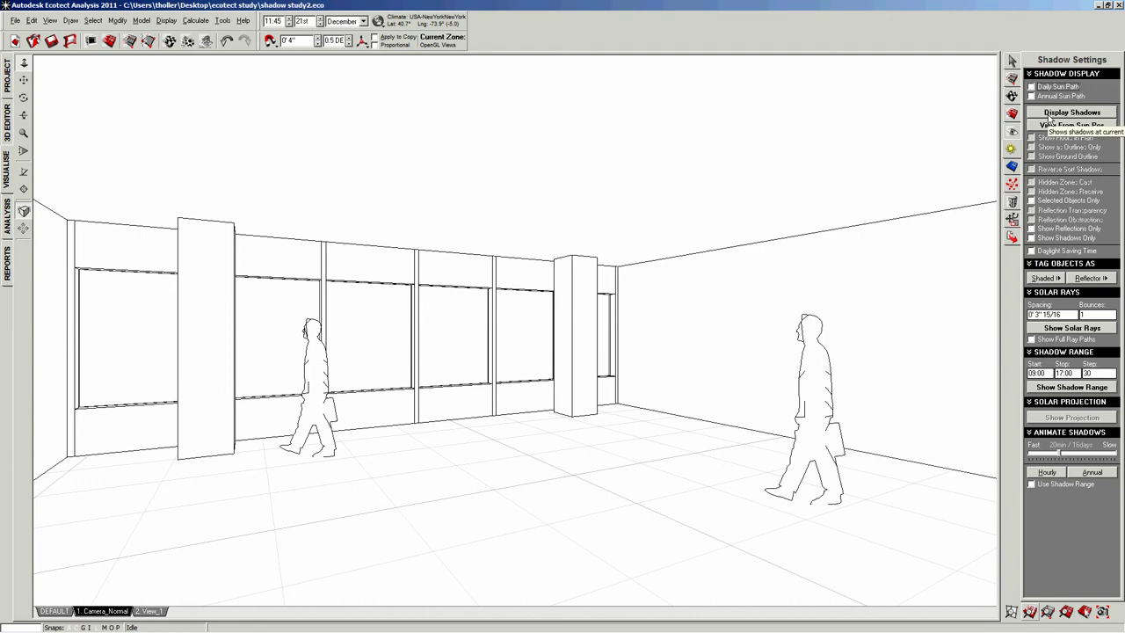
{"action": "left_click", "coordinate": [1049, 115]}
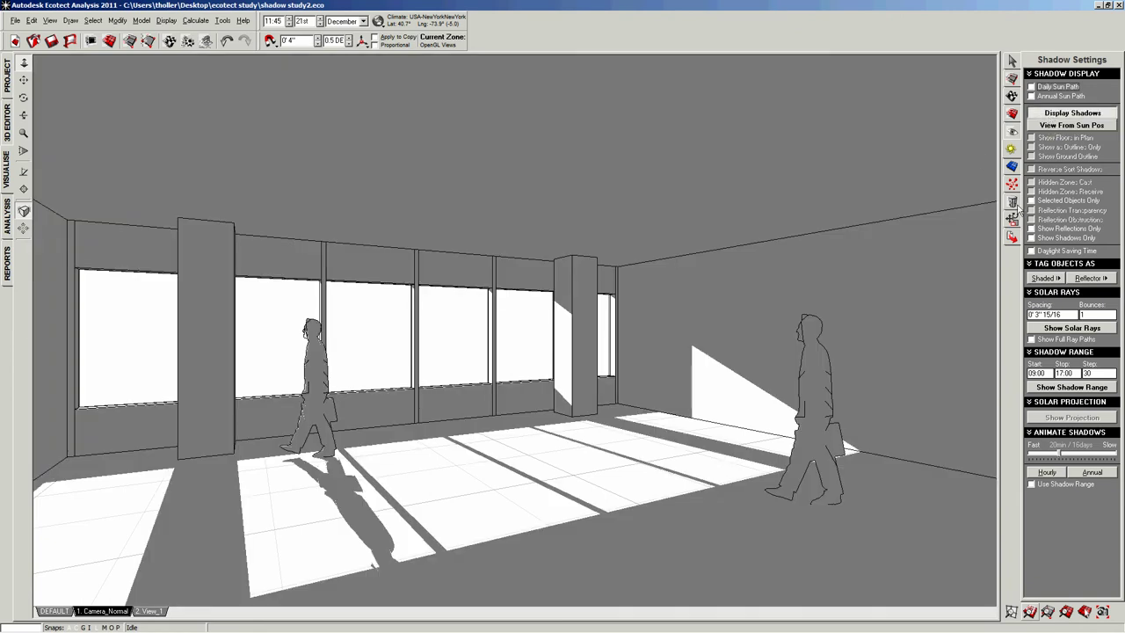
- Update the Camera_Normal camera with the current view and return to it
{"action": "right_click", "coordinate": [97, 613]}
{"action": "left_click", "coordinate": [126, 527]}
{"action": "left_click", "coordinate": [146, 612]}
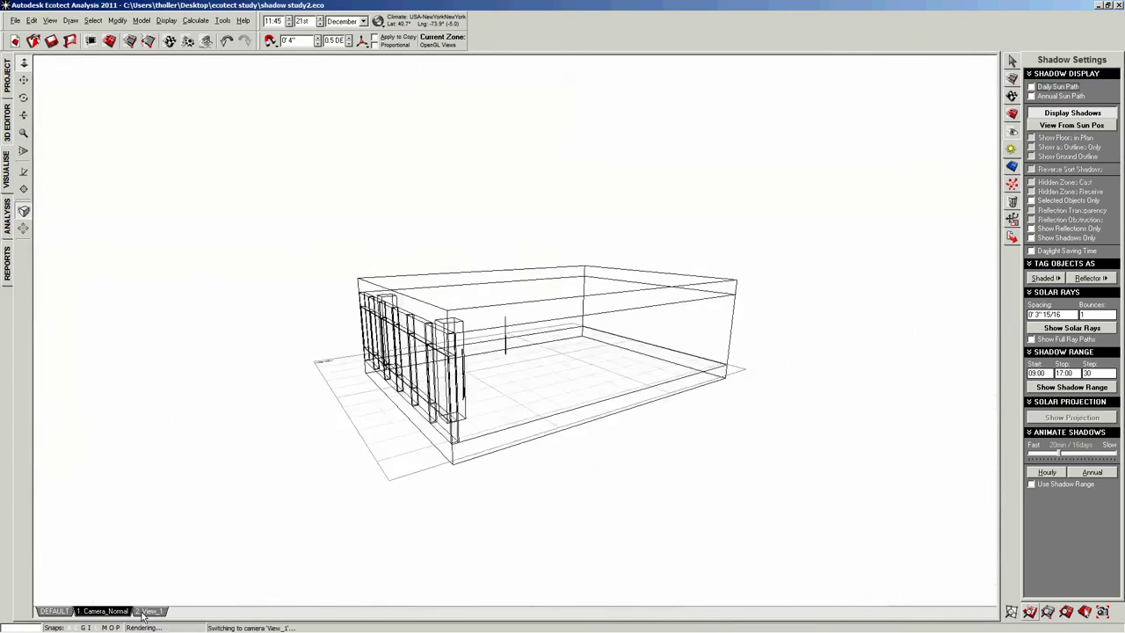
{"action": "left_click", "coordinate": [111, 612]}
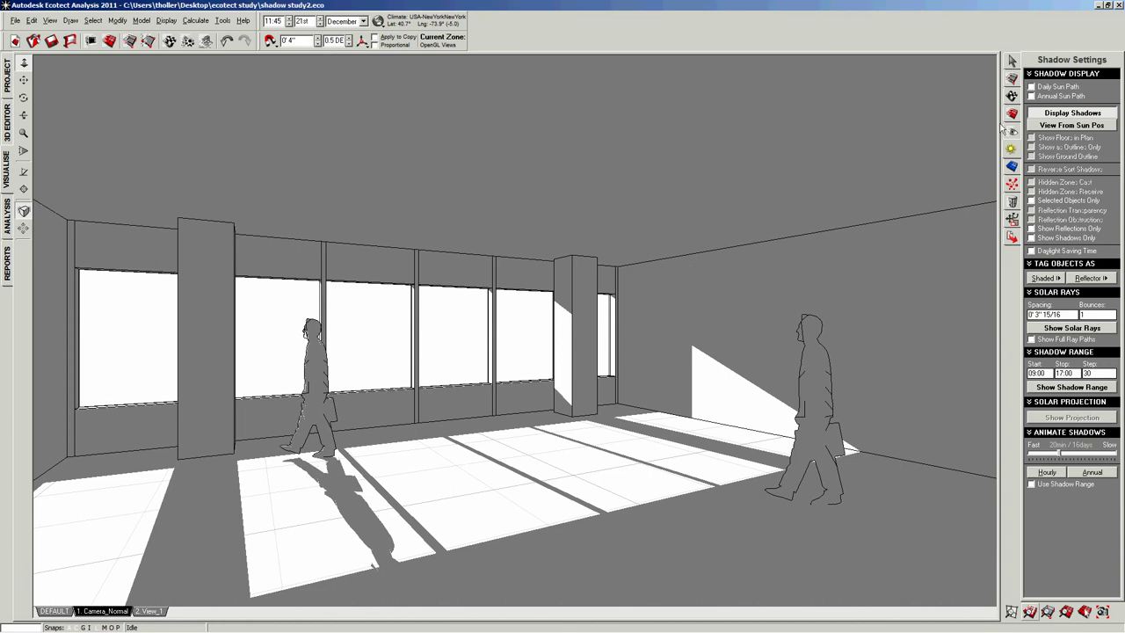
{"action": "left_click", "coordinate": [1012, 134]}
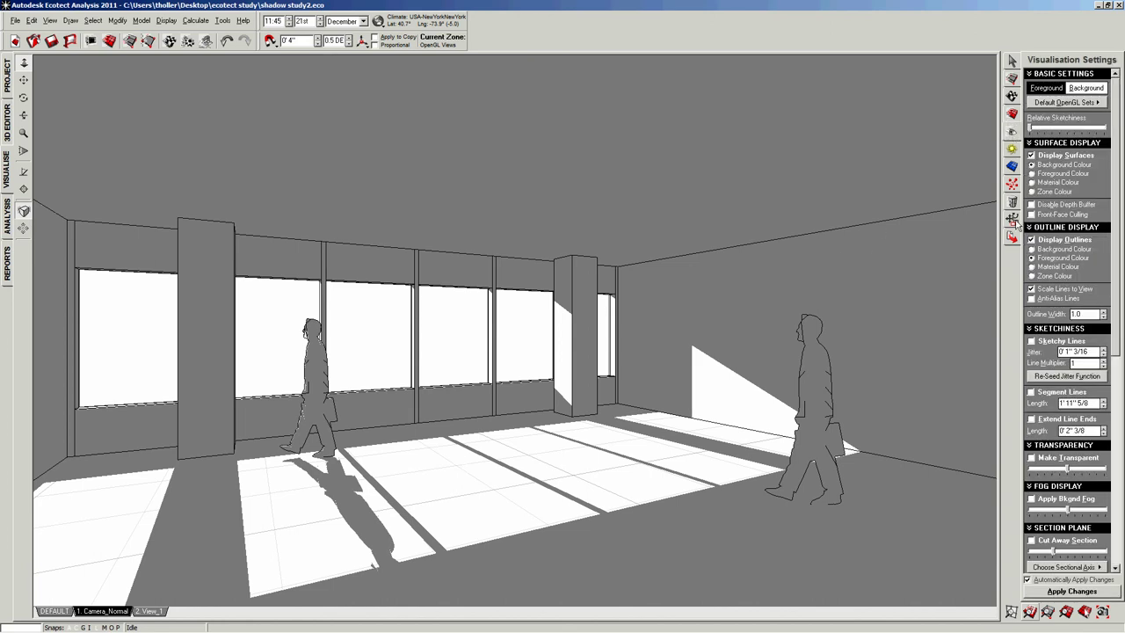
{"action": "scroll", "coordinate": [1029, 354], "scroll_direction": "down", "scroll_amount": 5}
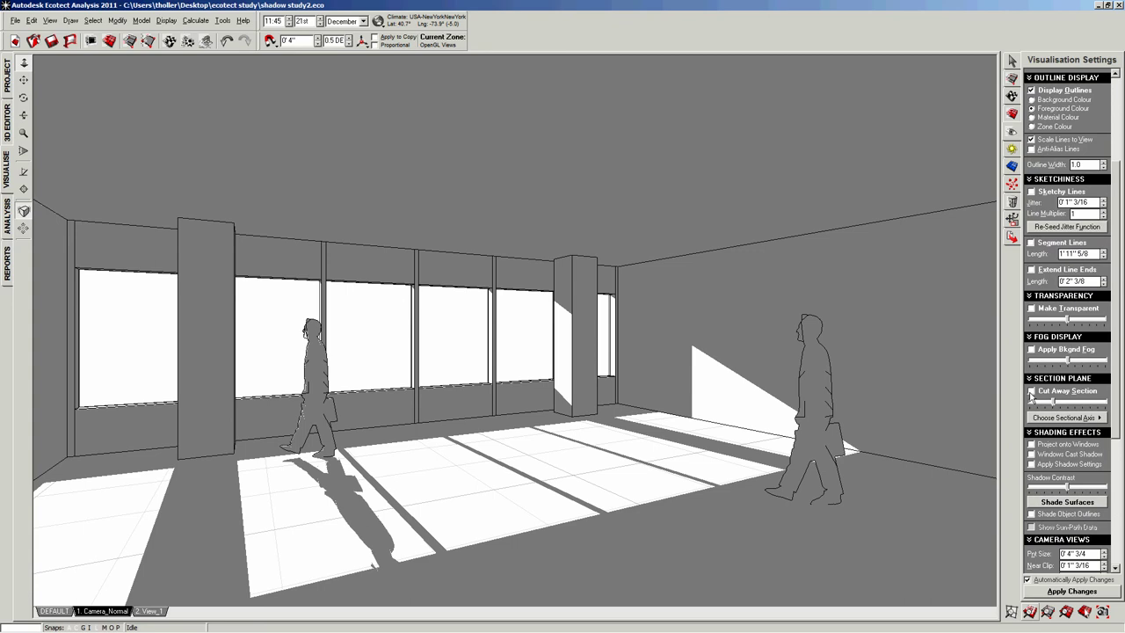
{"action": "left_click", "coordinate": [1032, 270]}
{"action": "left_click", "coordinate": [1033, 270]}
{"action": "scroll", "coordinate": [1037, 299], "scroll_direction": "up", "scroll_amount": 5}
{"action": "left_click", "coordinate": [1032, 330]}
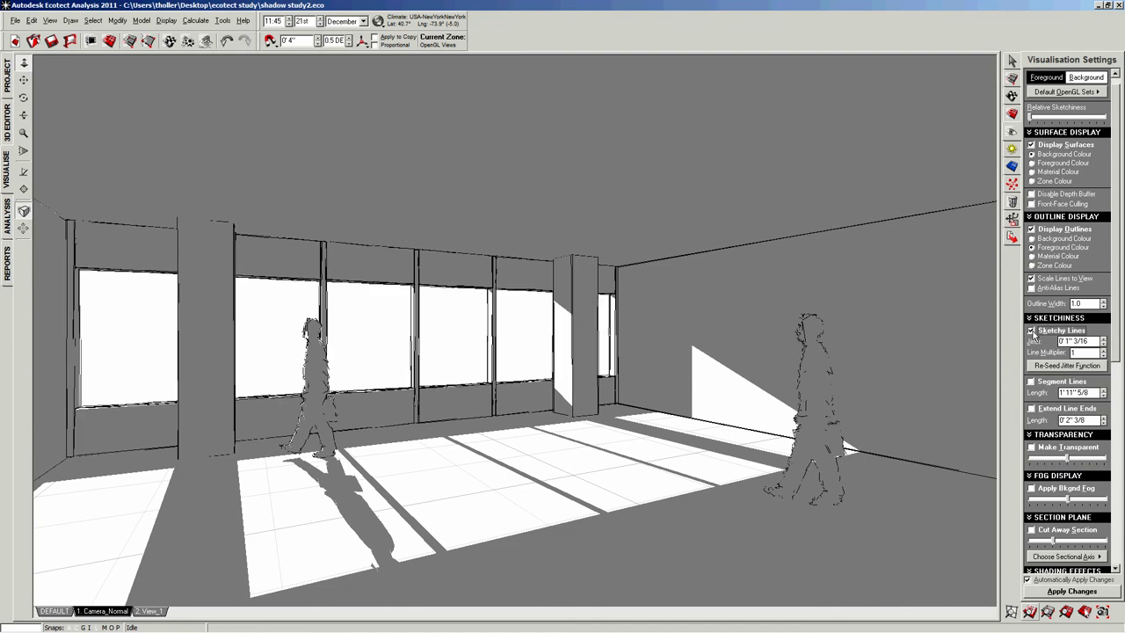
{"action": "left_click", "coordinate": [1032, 330]}
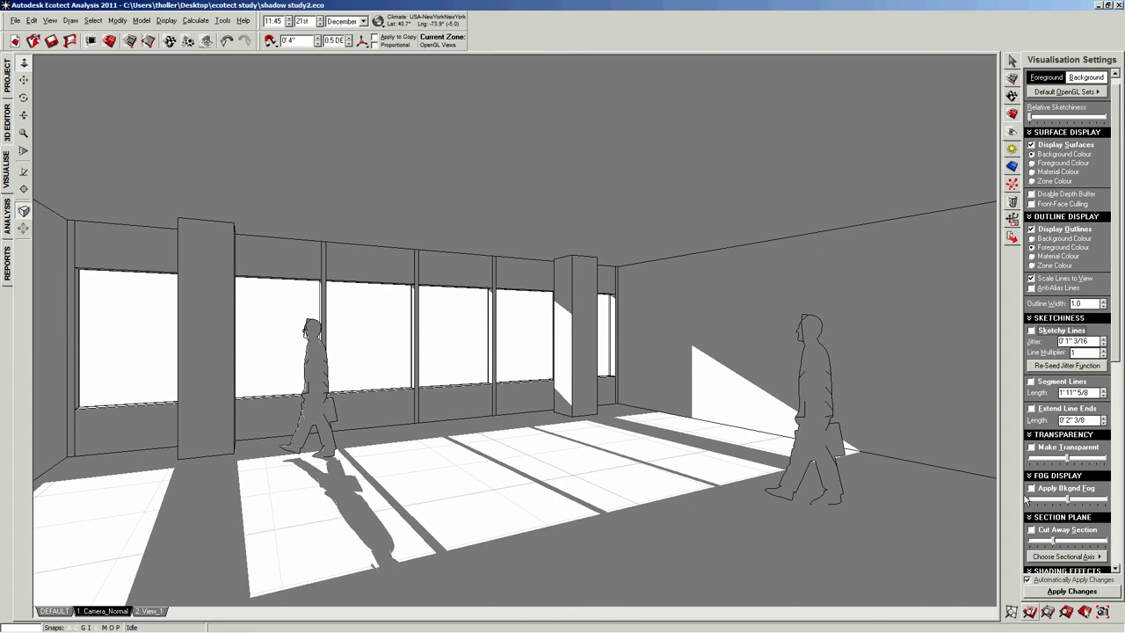
{"action": "left_click", "coordinate": [1032, 530]}
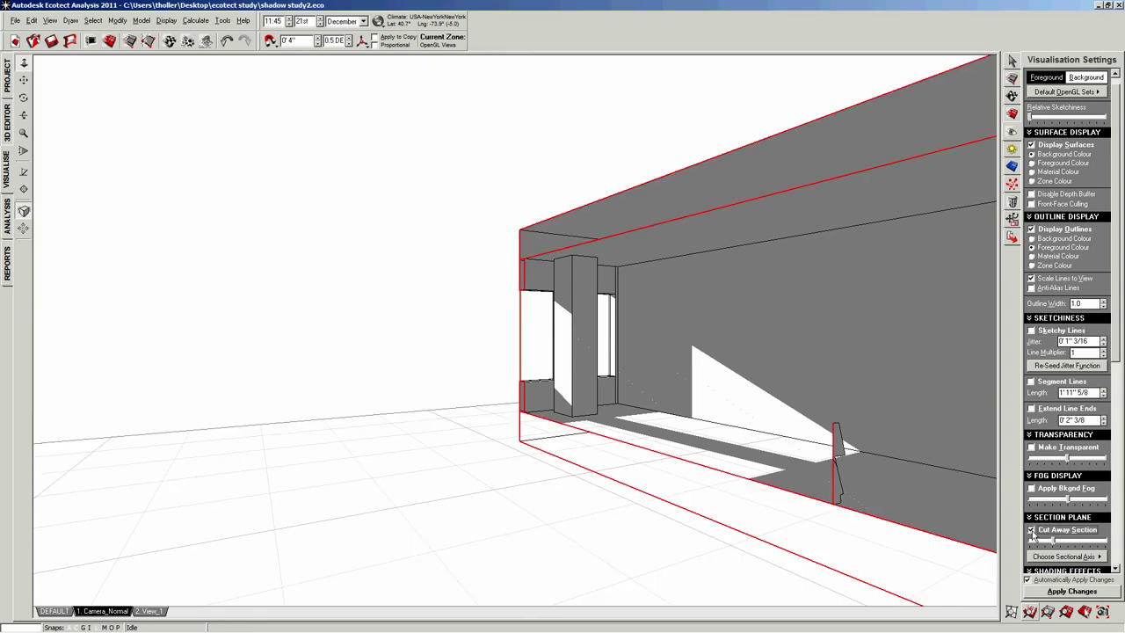
{"action": "left_click_drag", "start_coordinate": [1055, 545], "coordinate": [1091, 546]}
{"action": "left_click", "coordinate": [1032, 531]}
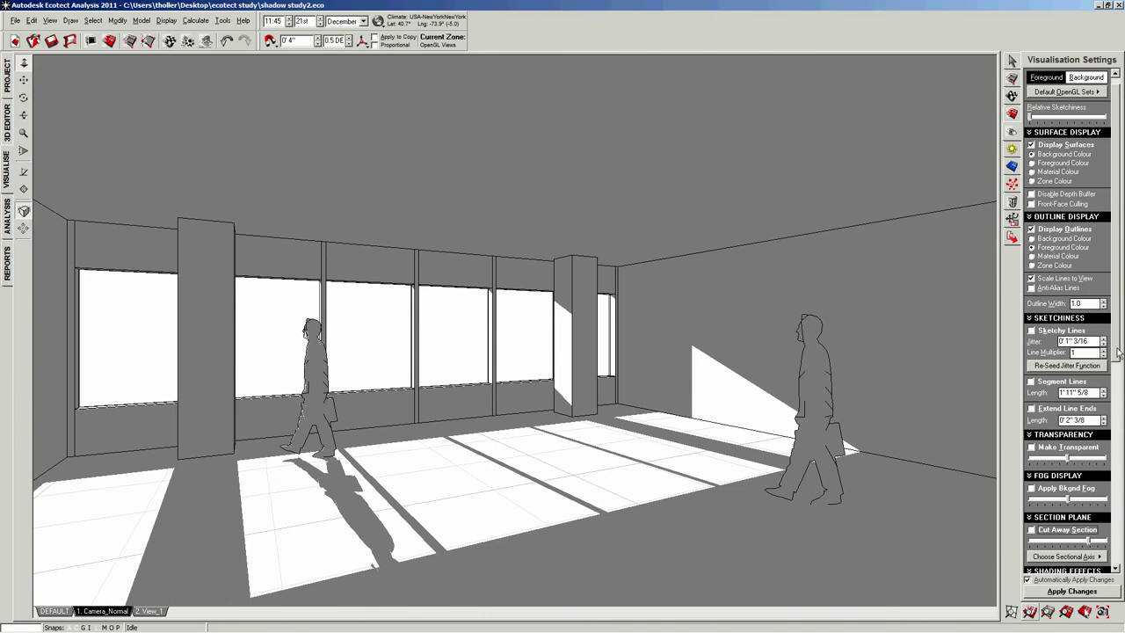
{"action": "left_click_drag", "start_coordinate": [1119, 351], "coordinate": [1115, 405]}
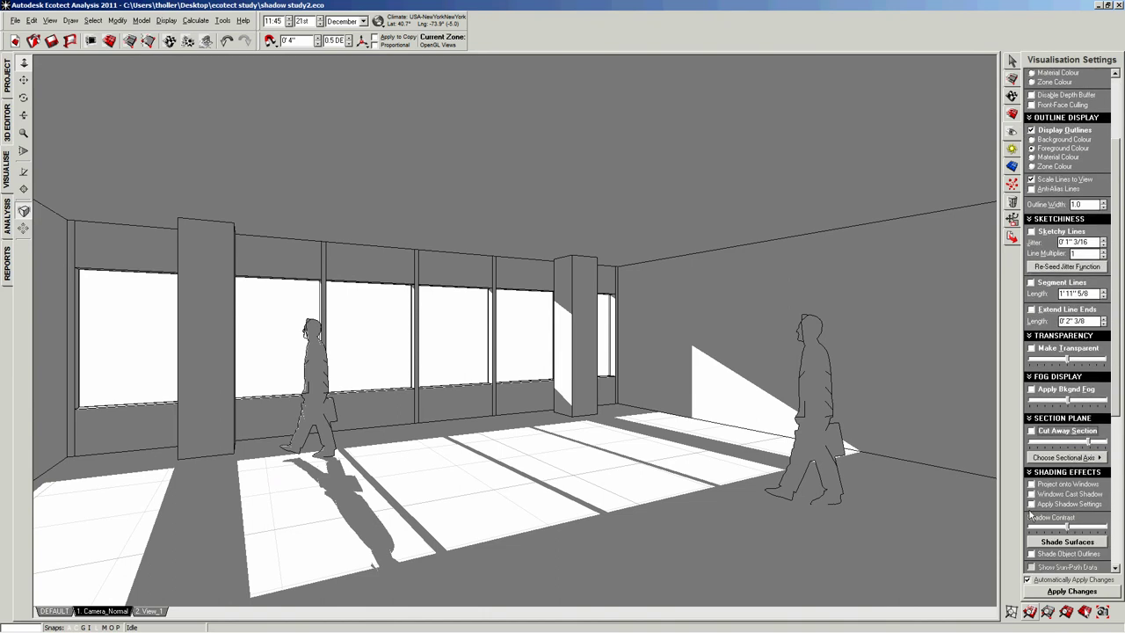
- Project shadows onto the windows and make the LIGHTSHELF_EXT zone visible
{"action": "left_click_drag", "start_coordinate": [1119, 413], "coordinate": [1111, 475]}
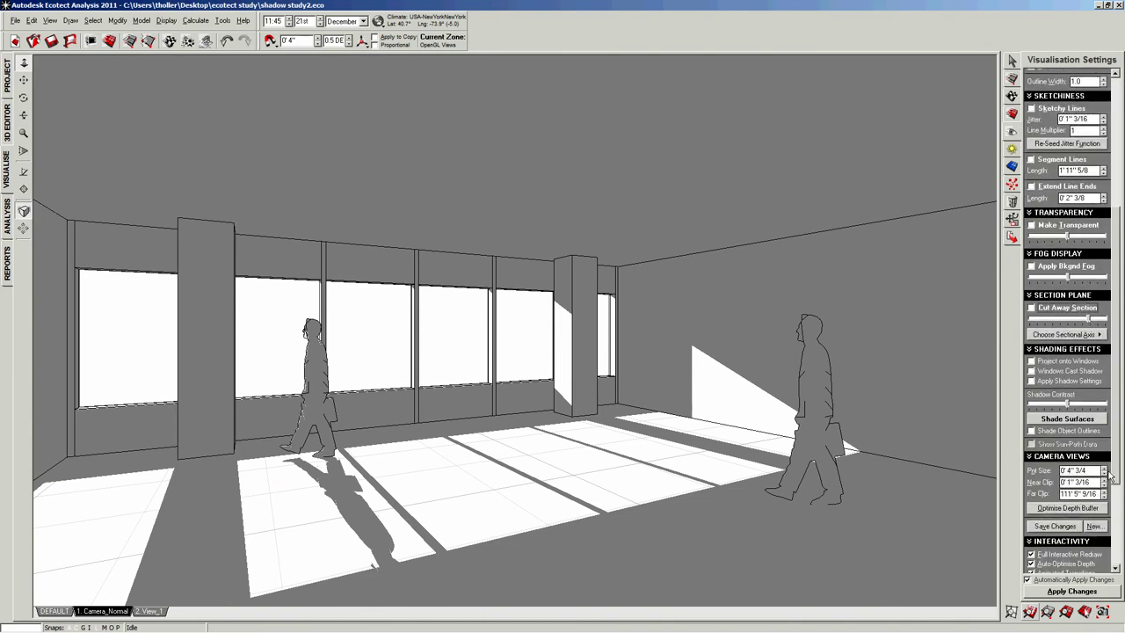
{"action": "left_click", "coordinate": [1032, 361]}
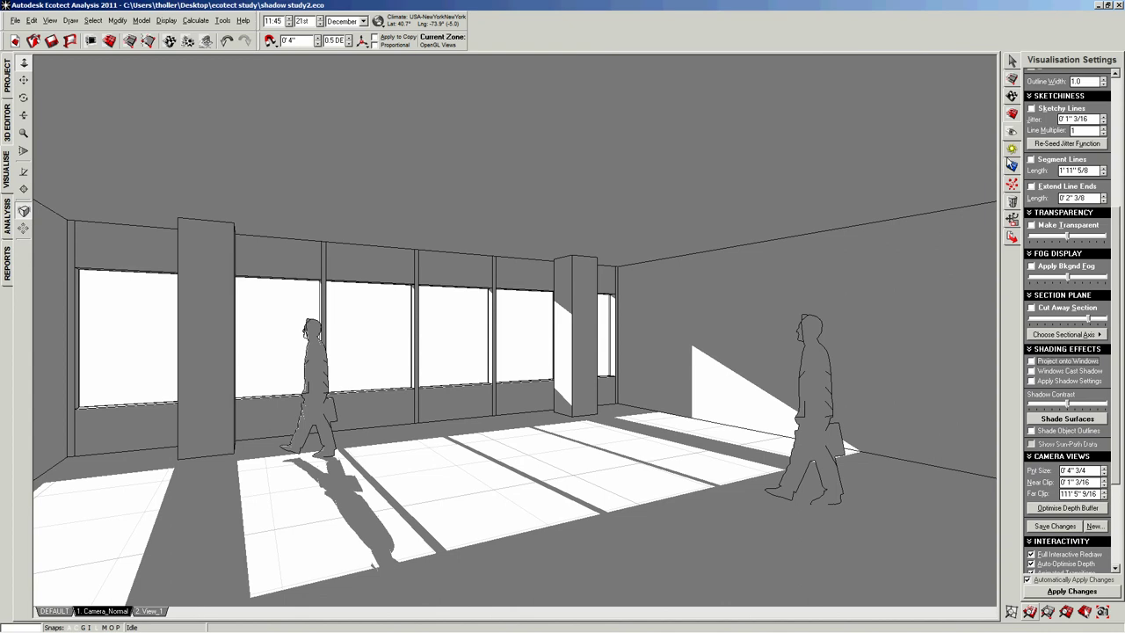
{"action": "left_click", "coordinate": [1012, 96]}
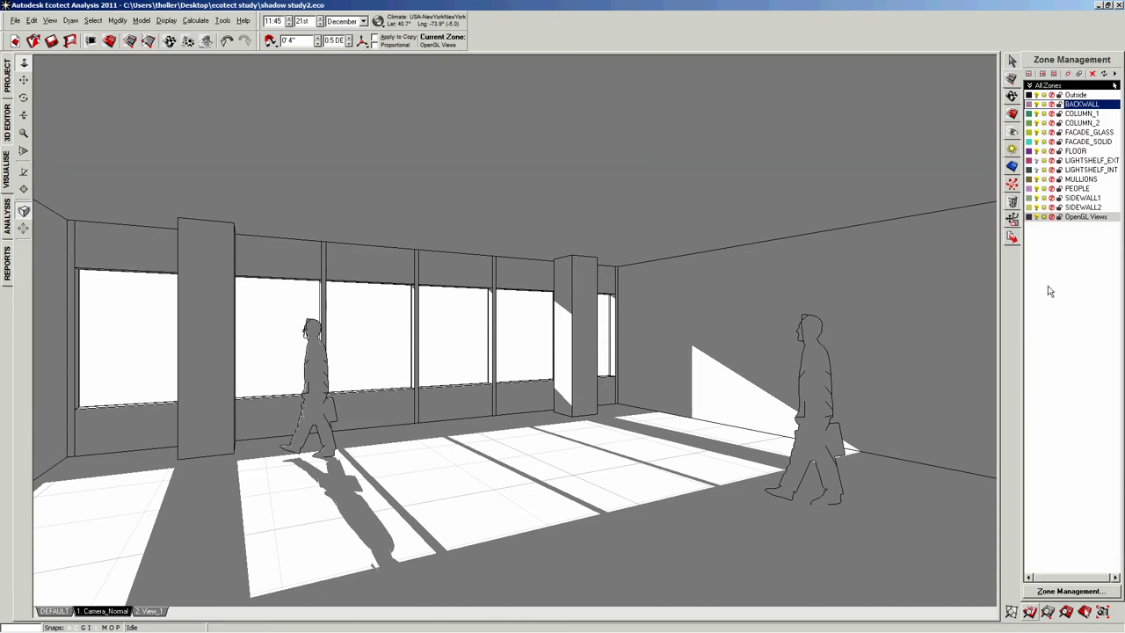
{"action": "left_click", "coordinate": [1037, 163]}
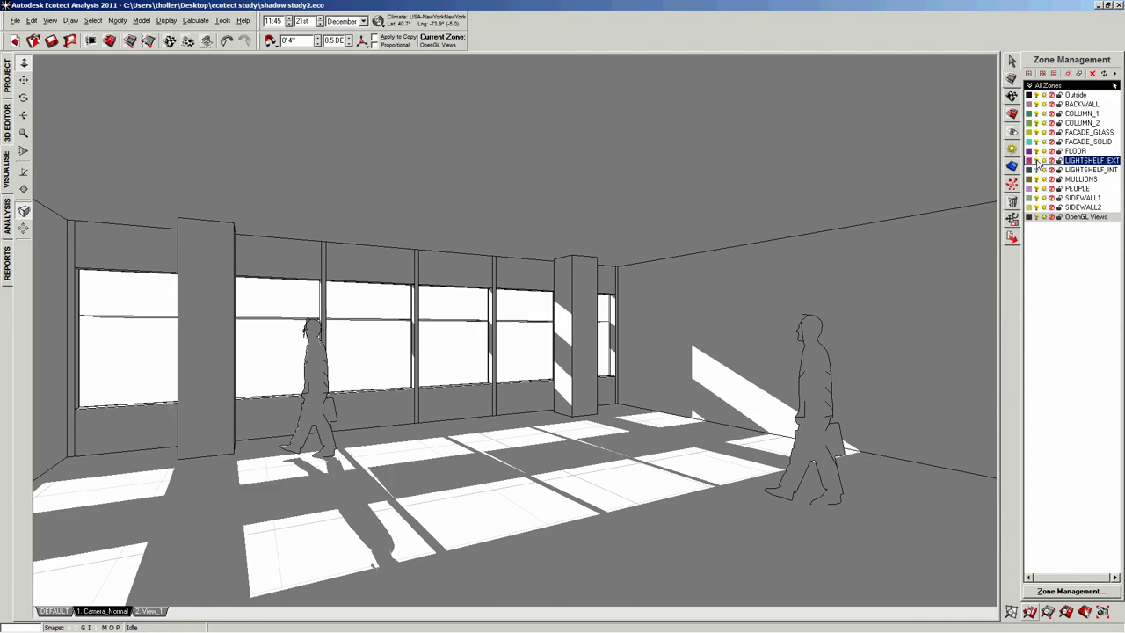
{"action": "left_click", "coordinate": [1012, 97]}
- Turn on Project onto Windows in the Visualisation Settings shading effects
{"action": "left_click", "coordinate": [1013, 114]}
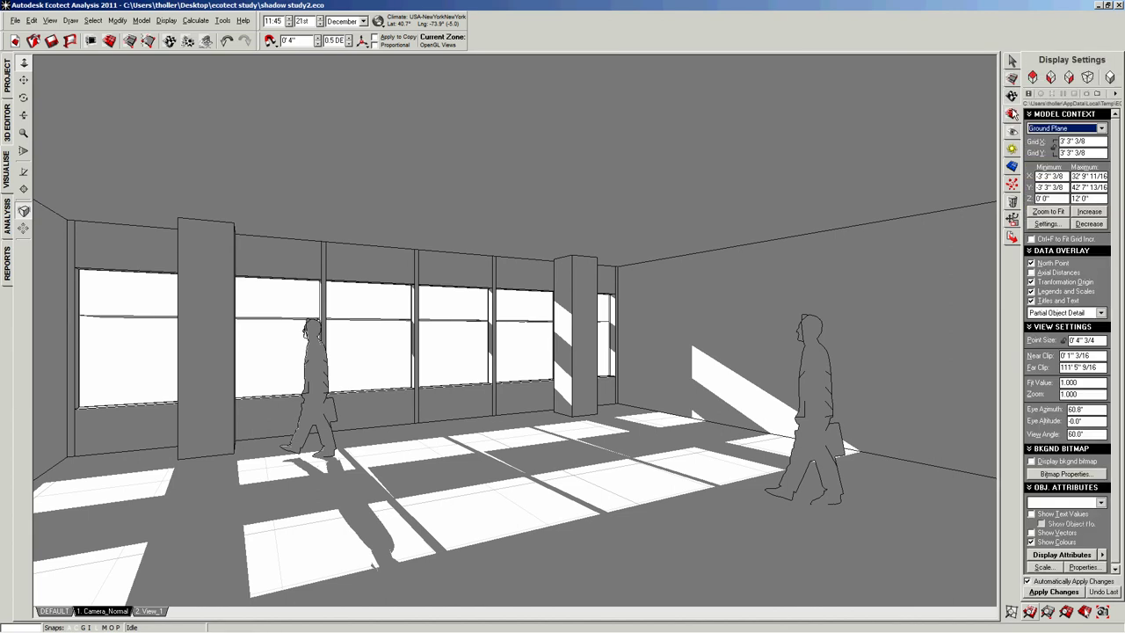
{"action": "left_click", "coordinate": [1012, 133]}
{"action": "left_click_drag", "start_coordinate": [1113, 223], "coordinate": [1118, 369]}
{"action": "left_click", "coordinate": [1032, 318]}
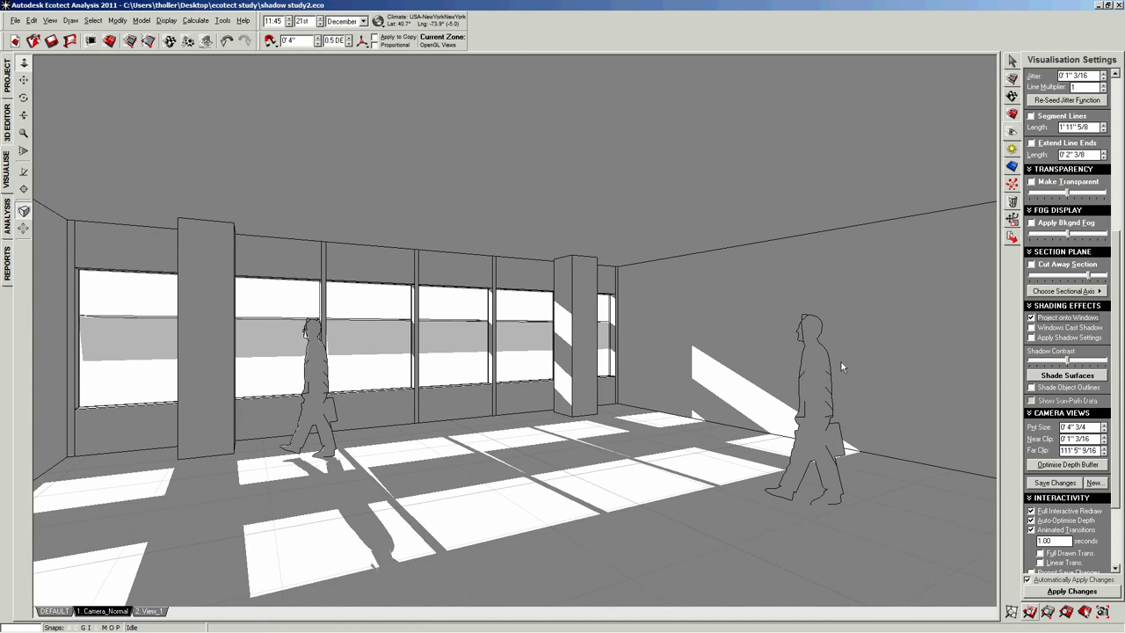
- Enable Windows Cast Shadow, comparing the render against Apply Shadow Settings before keeping window shadows on
{"action": "left_click", "coordinate": [1031, 328]}
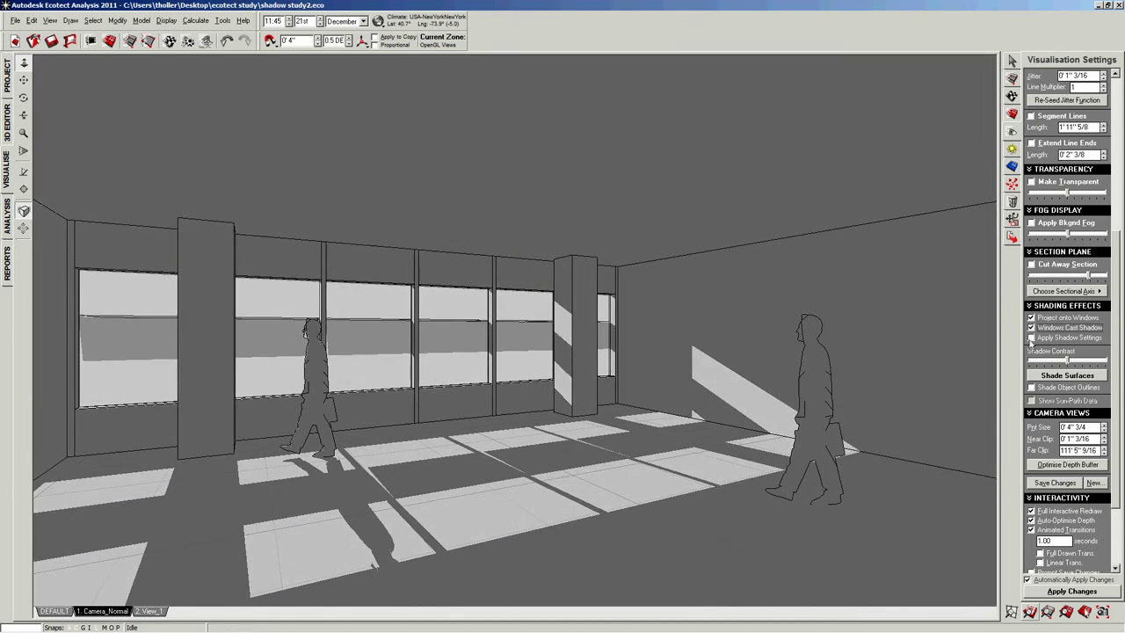
{"action": "left_click", "coordinate": [1032, 338]}
{"action": "left_click", "coordinate": [1031, 327]}
{"action": "left_click", "coordinate": [1032, 339]}
{"action": "left_click", "coordinate": [1032, 338]}
{"action": "left_click", "coordinate": [1031, 328]}
{"action": "left_click", "coordinate": [1031, 328]}
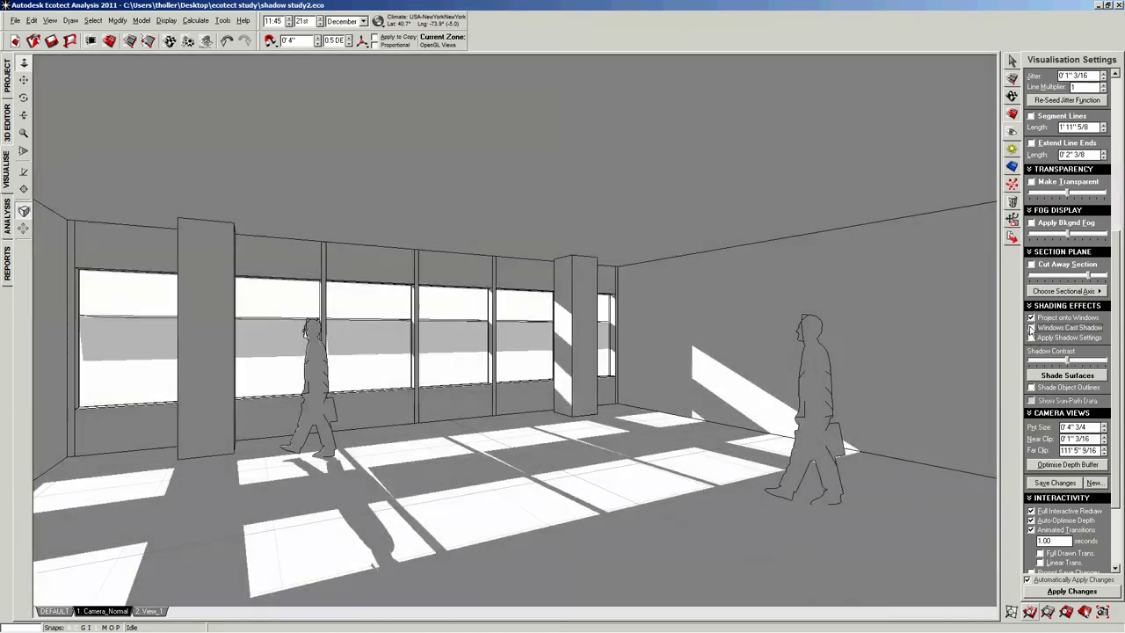
{"action": "left_click", "coordinate": [1030, 328]}
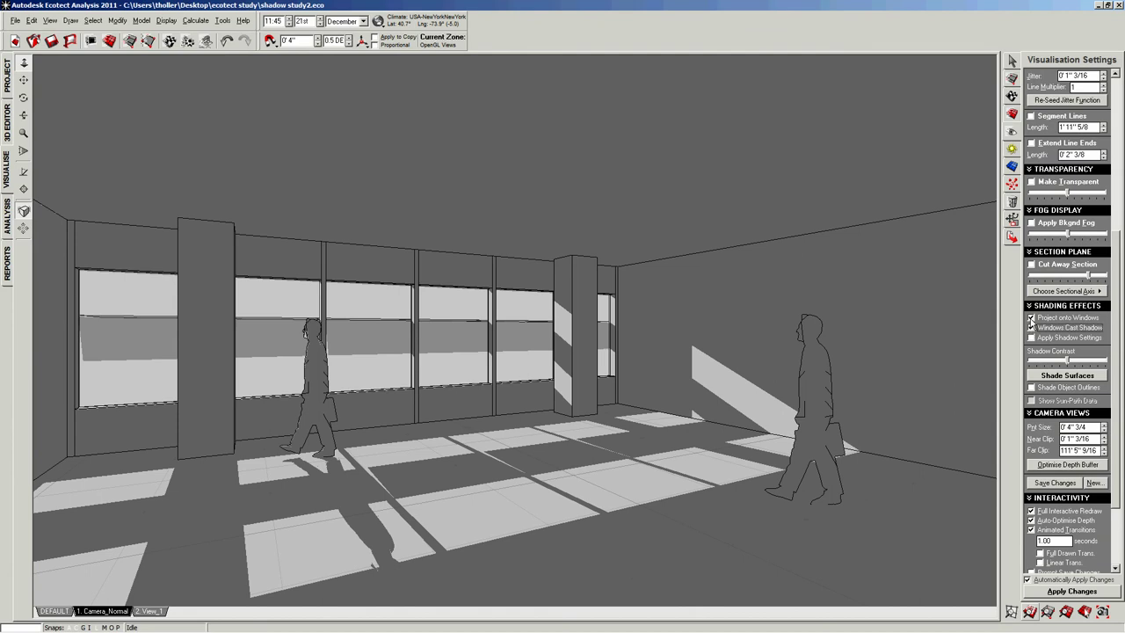
- Lower the Shadow Contrast and re-shade surfaces until the room shows flat mid-grey with softer sun patches
{"action": "mouse_move", "coordinate": [1070, 362]}
{"action": "left_mouse_down"}
{"action": "mouse_move", "coordinate": [1050, 362]}
{"action": "mouse_move", "coordinate": [1092, 368]}
{"action": "mouse_move", "coordinate": [1062, 366]}
{"action": "mouse_move", "coordinate": [1074, 373]}
{"action": "left_mouse_up"}
{"action": "left_click", "coordinate": [1069, 377]}
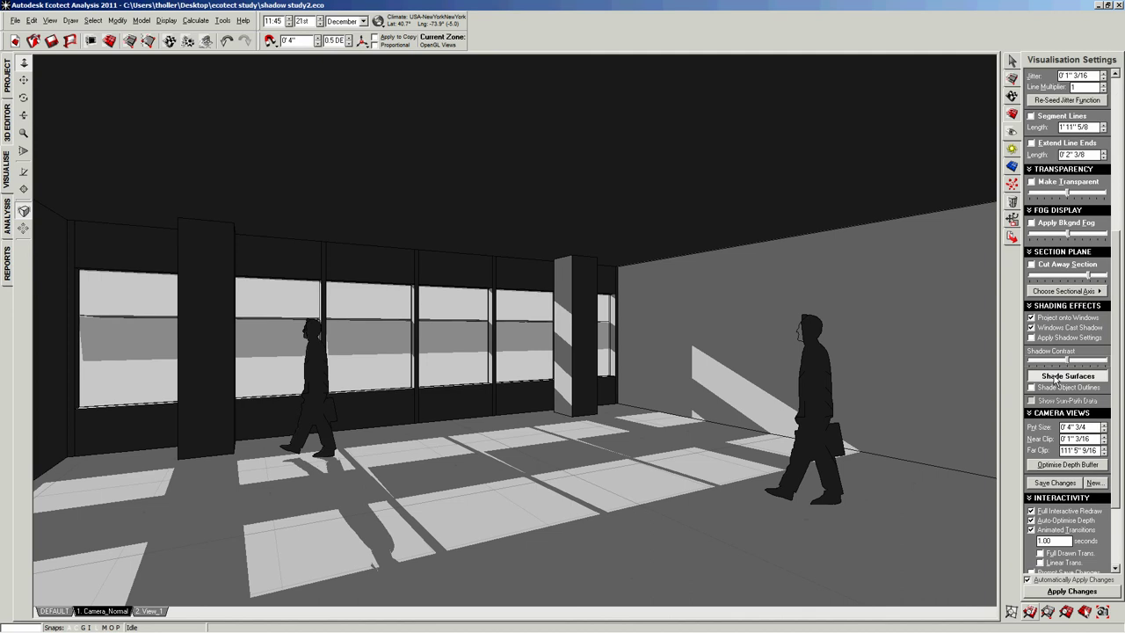
{"action": "left_click", "coordinate": [1070, 376]}
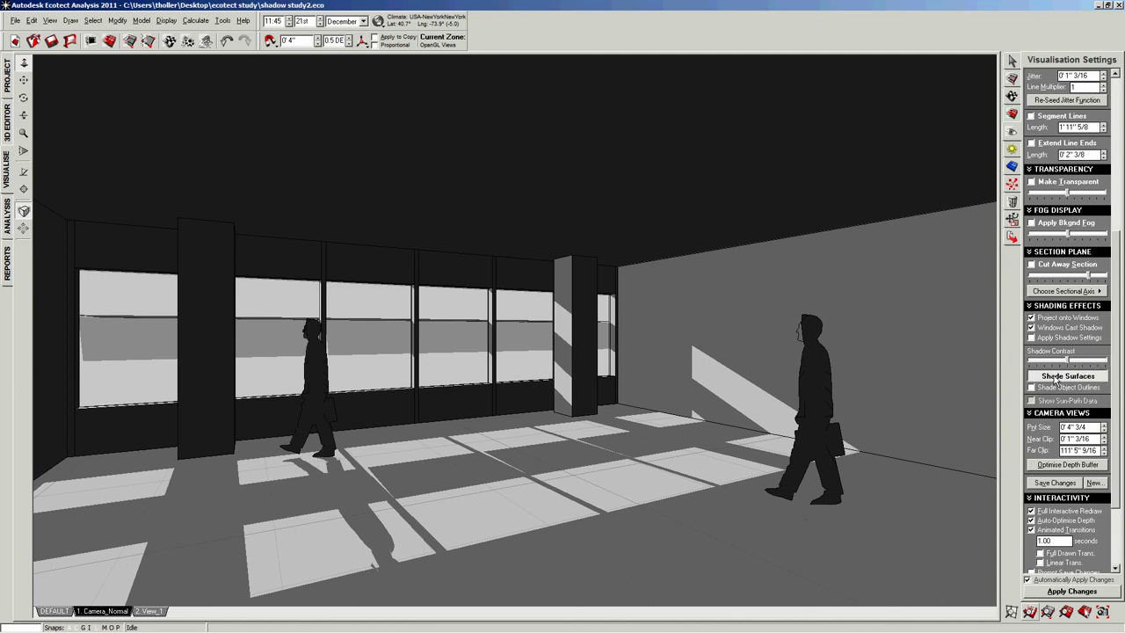
{"action": "mouse_move", "coordinate": [1067, 360]}
{"action": "left_mouse_down"}
{"action": "mouse_move", "coordinate": [1038, 361]}
{"action": "mouse_move", "coordinate": [1054, 363]}
{"action": "left_mouse_up"}
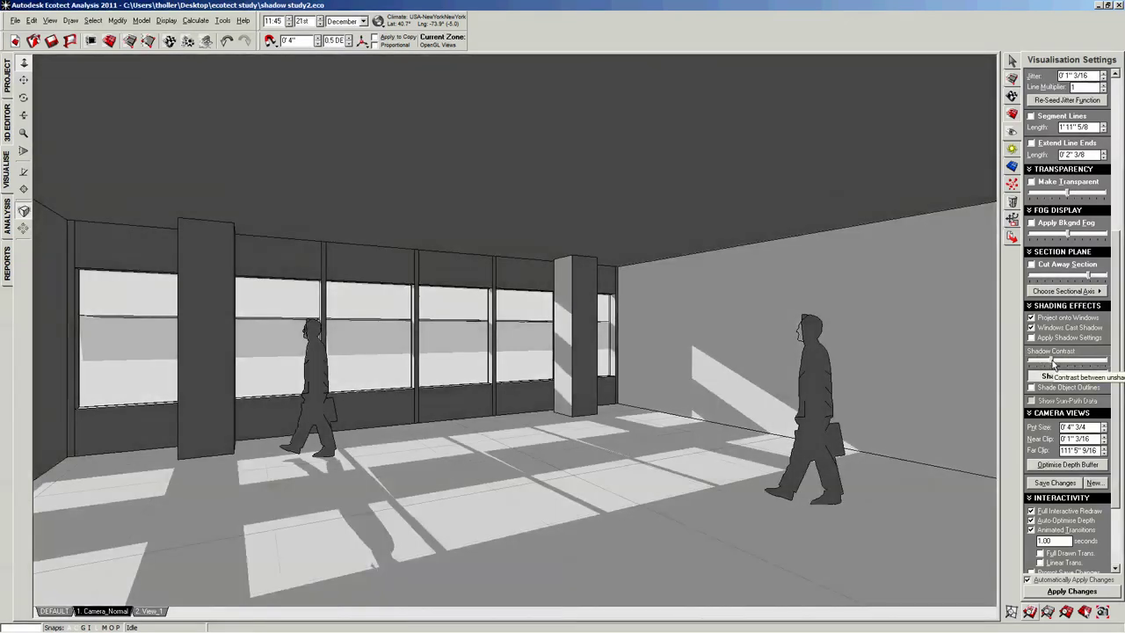
{"action": "left_click", "coordinate": [1055, 375]}
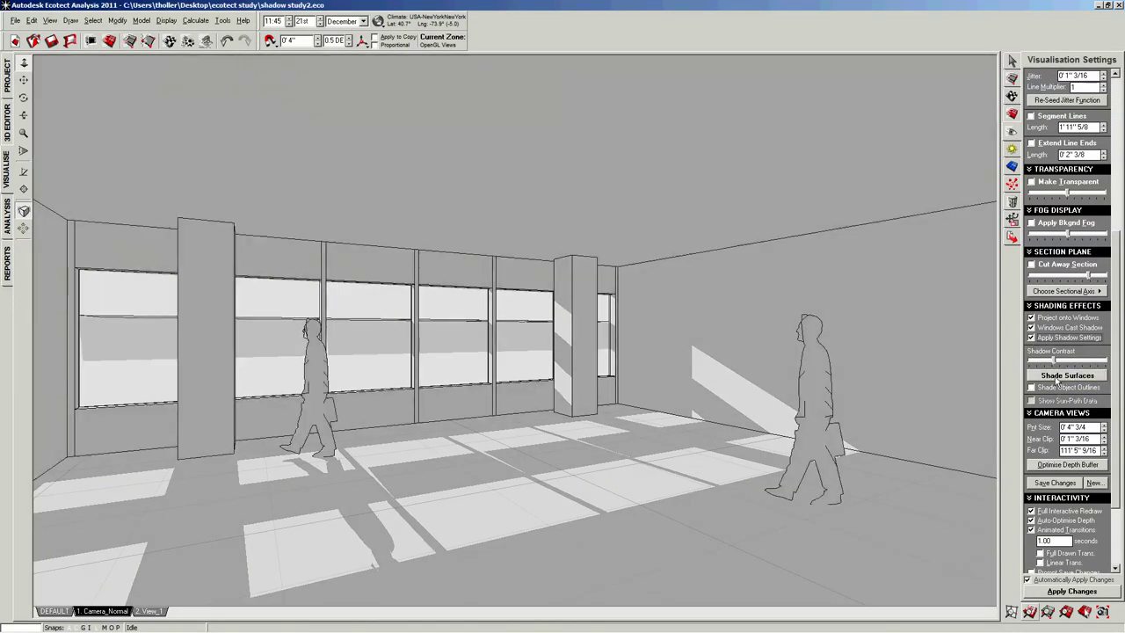
{"action": "left_click", "coordinate": [1057, 377]}
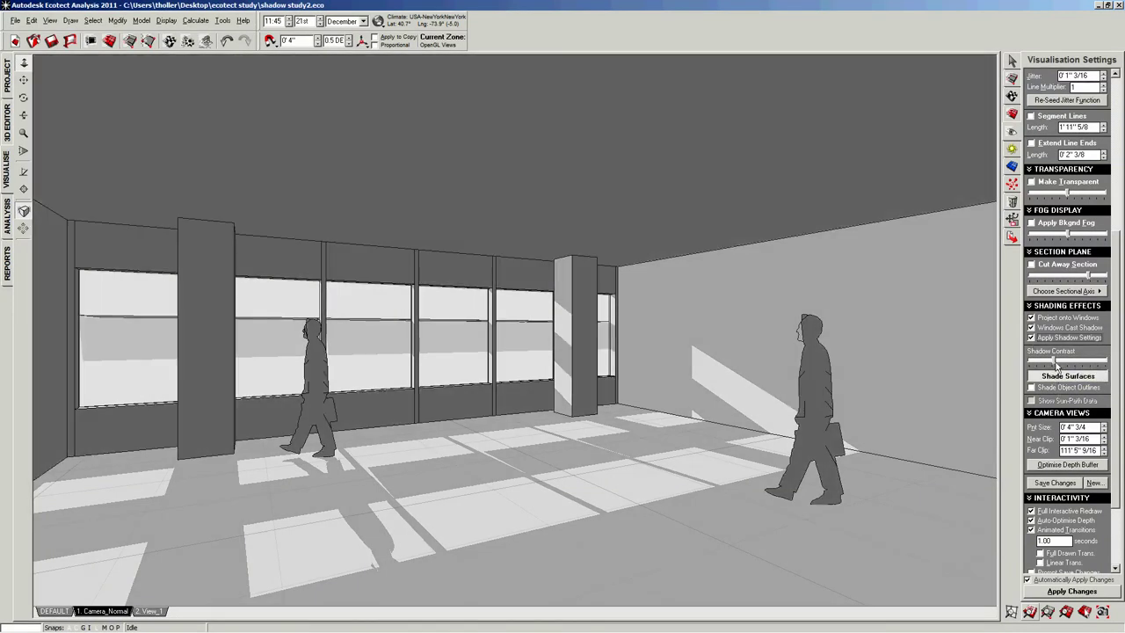
{"action": "left_click_drag", "start_coordinate": [1055, 363], "coordinate": [1066, 371]}
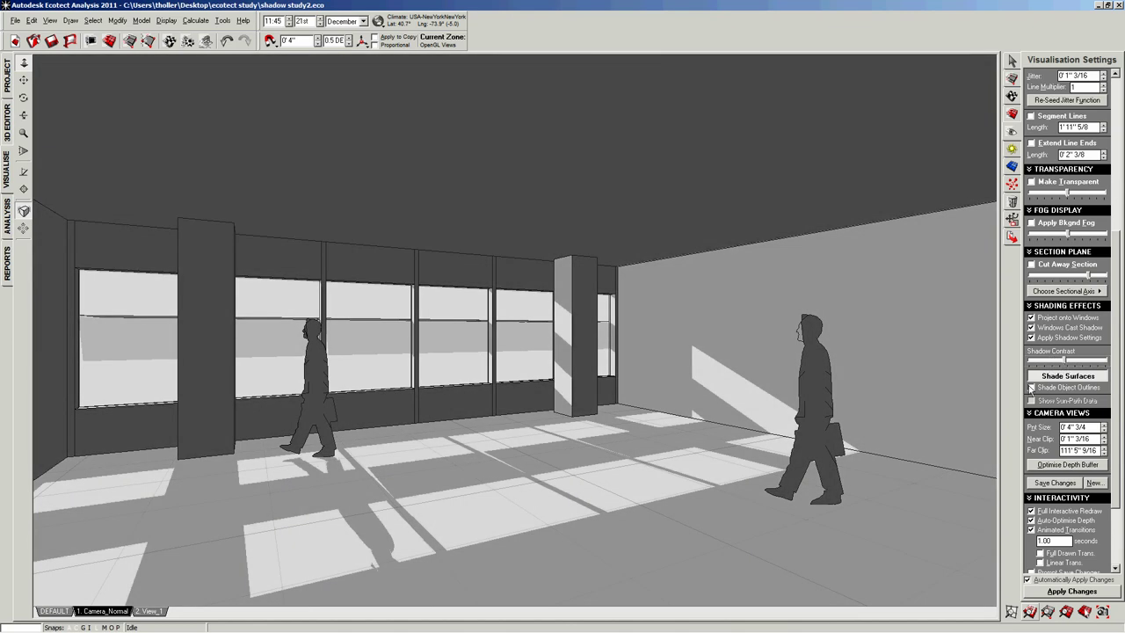
{"action": "left_click", "coordinate": [1037, 381]}
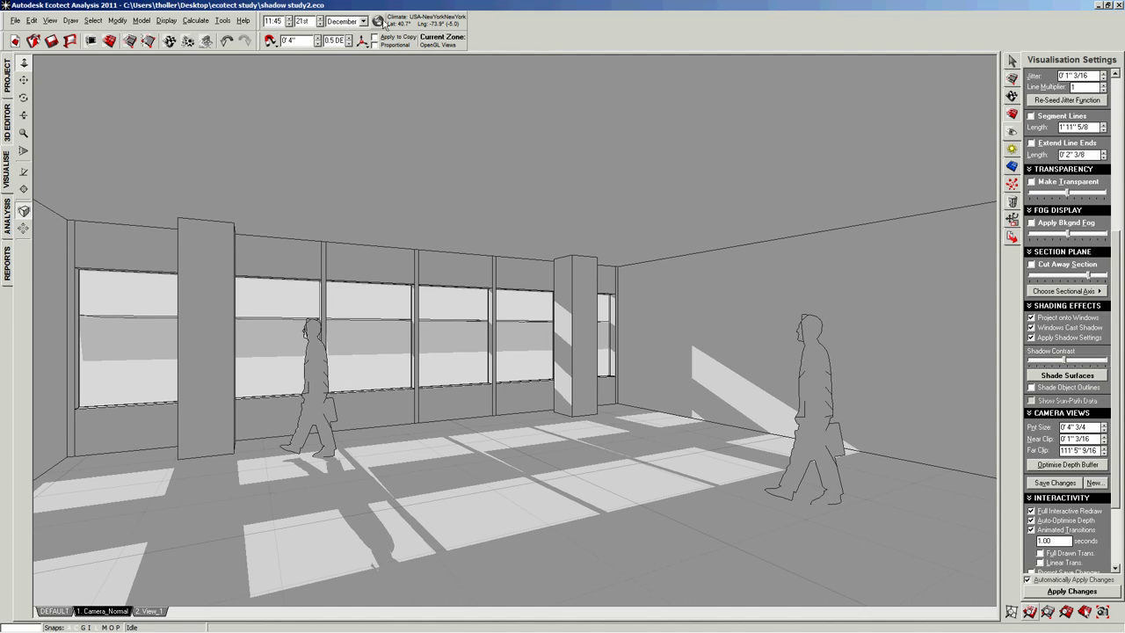
- Set the shadow study time to 12:00
{"action": "left_click", "coordinate": [274, 21]}
{"action": "type", "text": "12"}
{"action": "key", "text": "Return"}
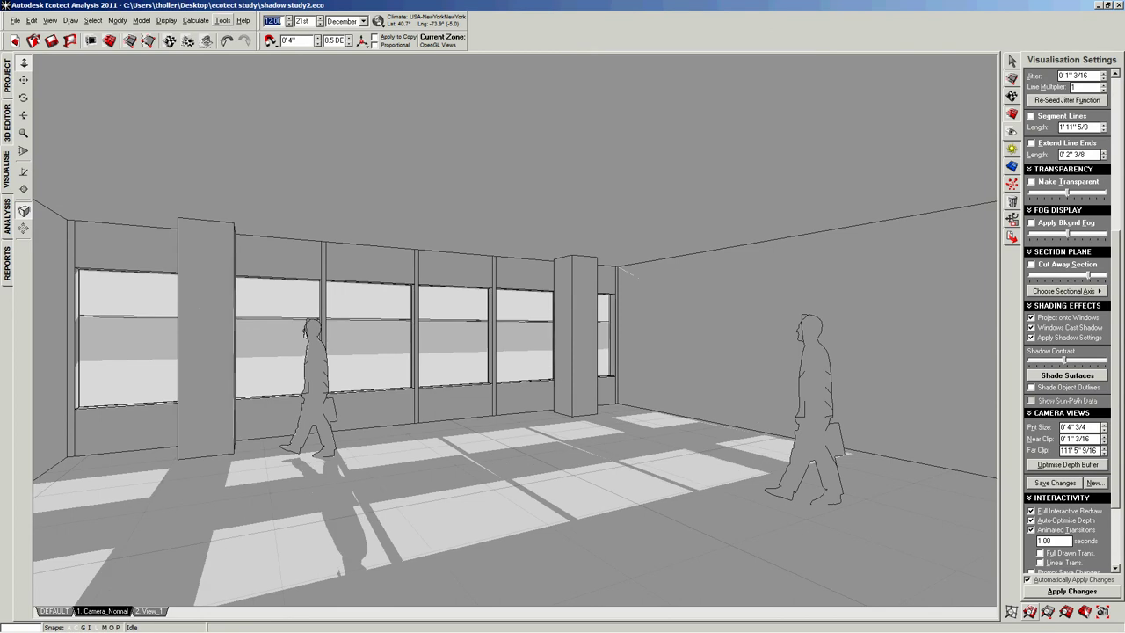
- Set the sun date to the Spring Equinox (March 21st), after briefly trying Summer Solstice
{"action": "left_click", "coordinate": [378, 21]}
{"action": "left_click", "coordinate": [328, 83]}
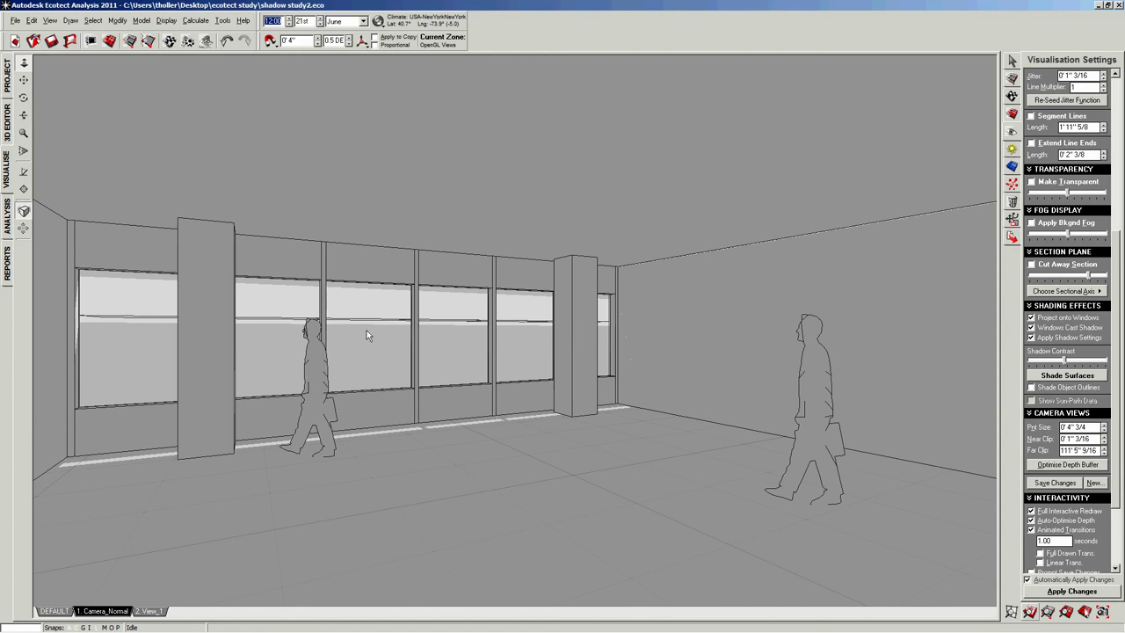
{"action": "left_click", "coordinate": [385, 25]}
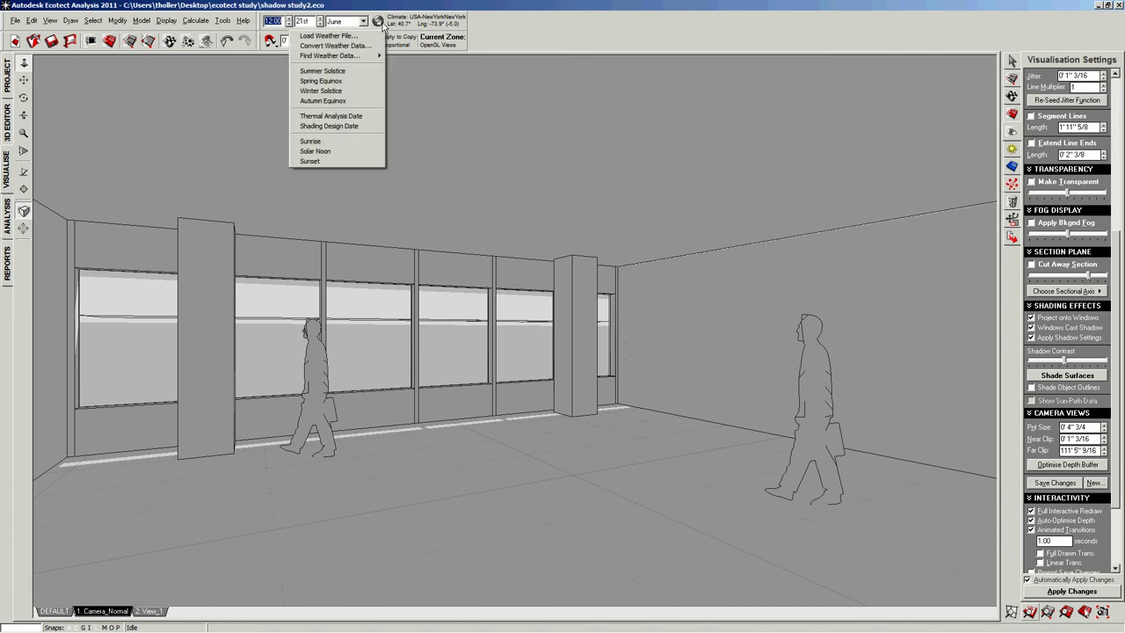
{"action": "left_click", "coordinate": [333, 81]}
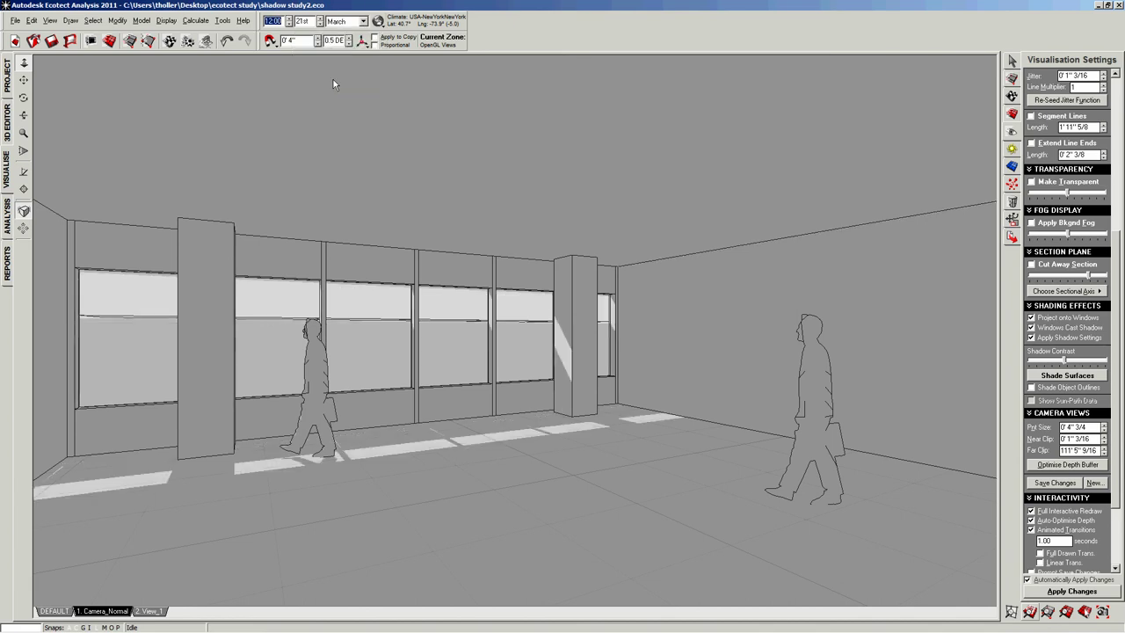
- Toggle LIGHTSHELF_EXT and LIGHTSHELF_INT visibility in Zone Management to compare, ending with both hidden
{"action": "left_click", "coordinate": [1013, 95]}
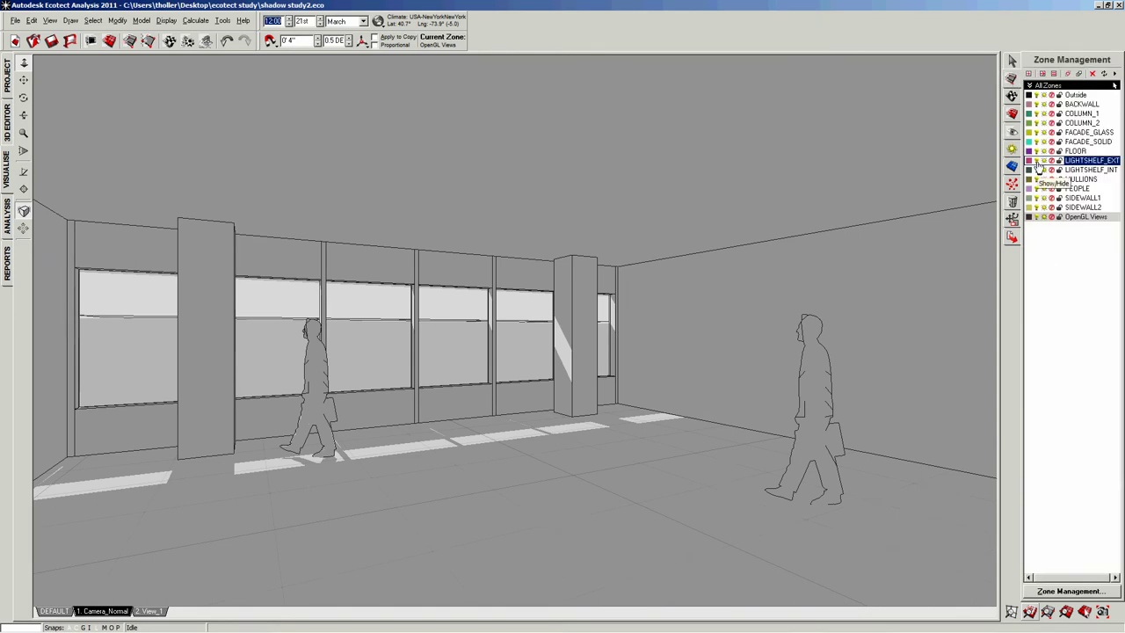
{"action": "left_click", "coordinate": [1037, 163]}
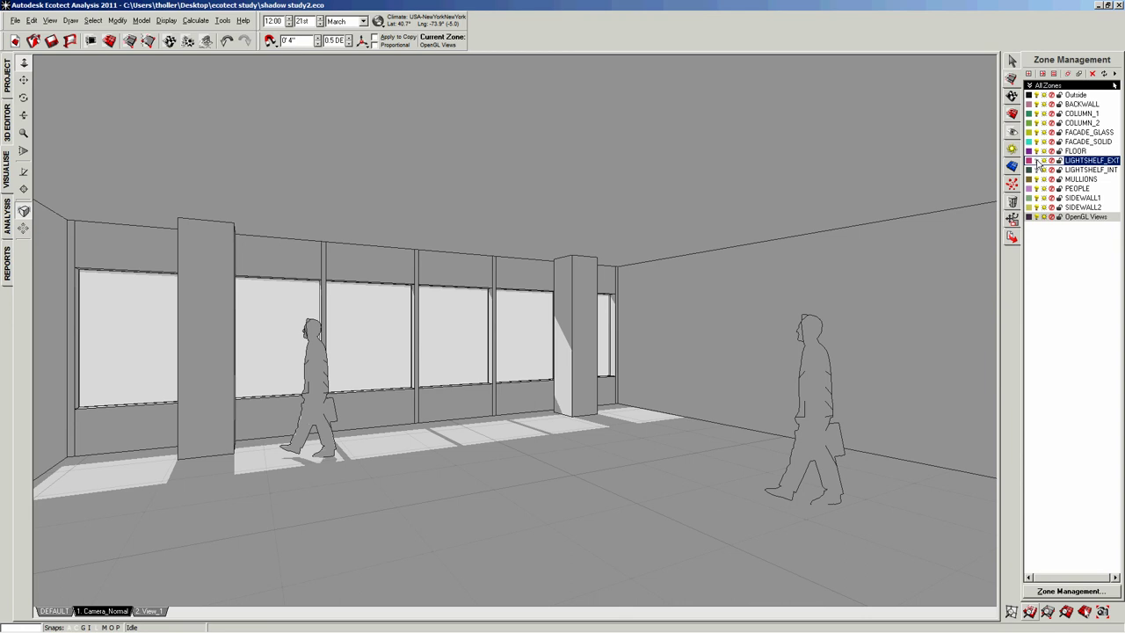
{"action": "left_click", "coordinate": [1038, 162]}
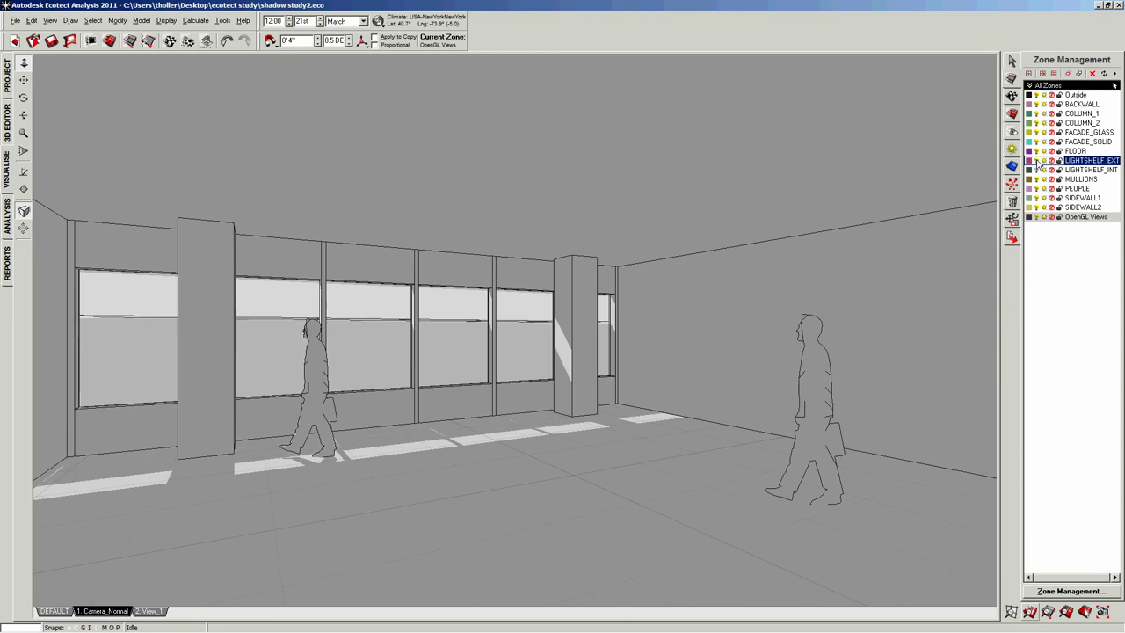
{"action": "left_click", "coordinate": [1038, 163]}
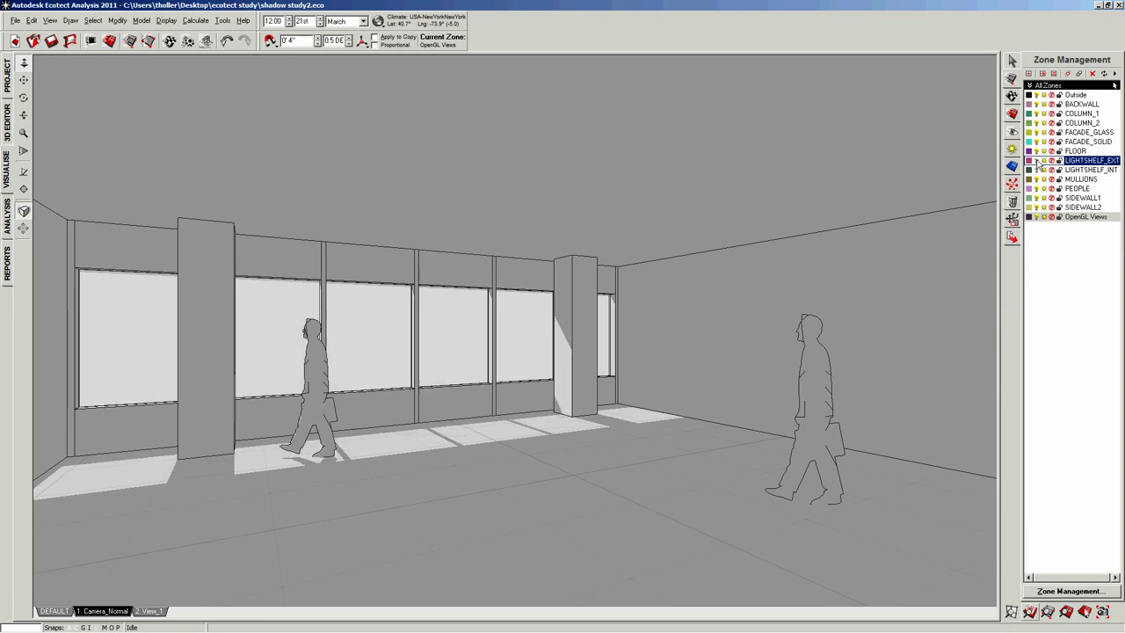
{"action": "left_click", "coordinate": [1038, 170]}
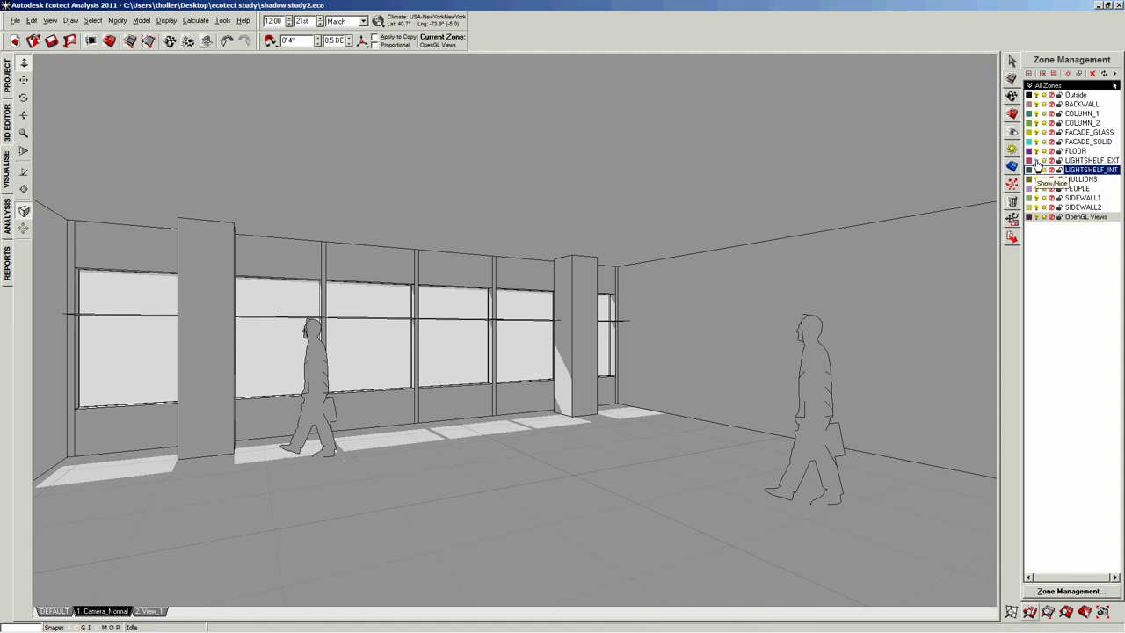
{"action": "left_click", "coordinate": [1038, 162]}
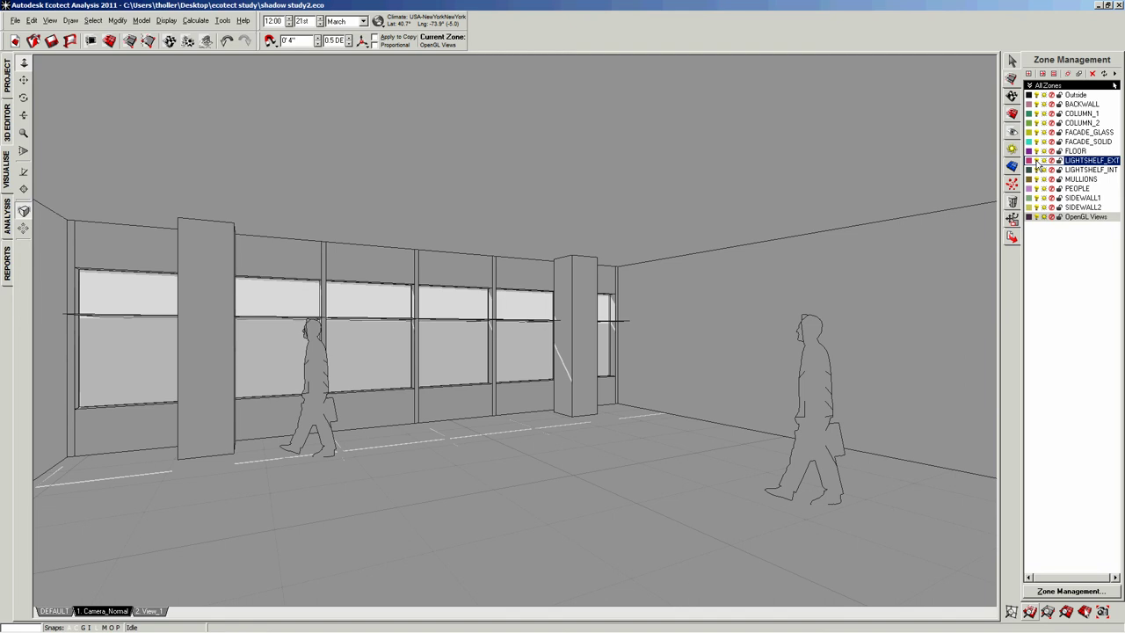
{"action": "left_click", "coordinate": [1036, 160]}
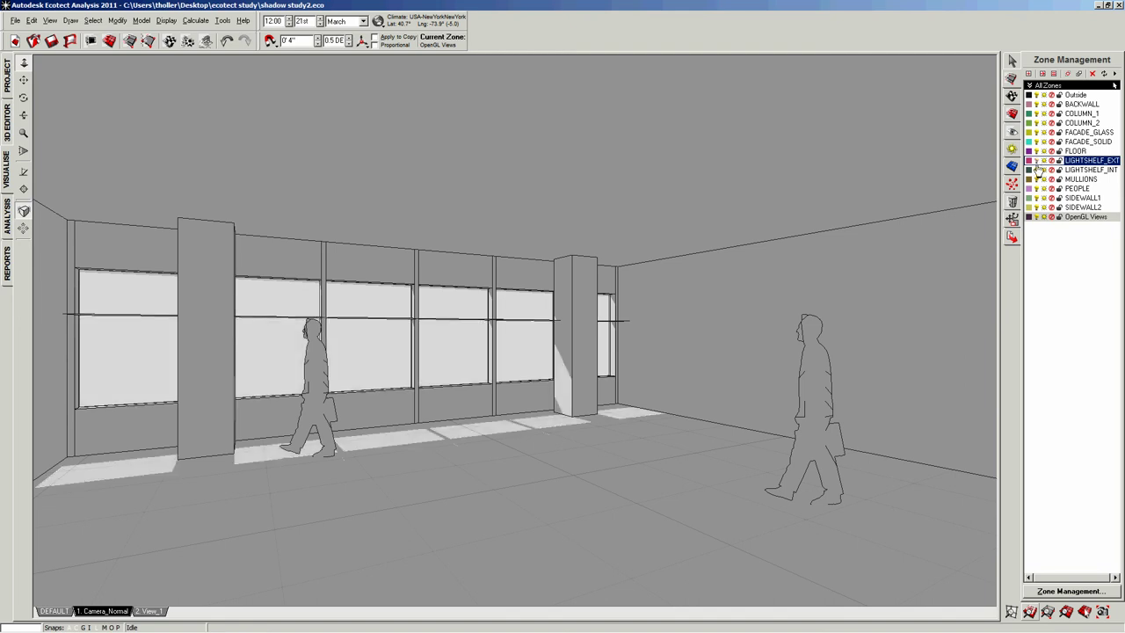
{"action": "left_click", "coordinate": [1036, 170]}
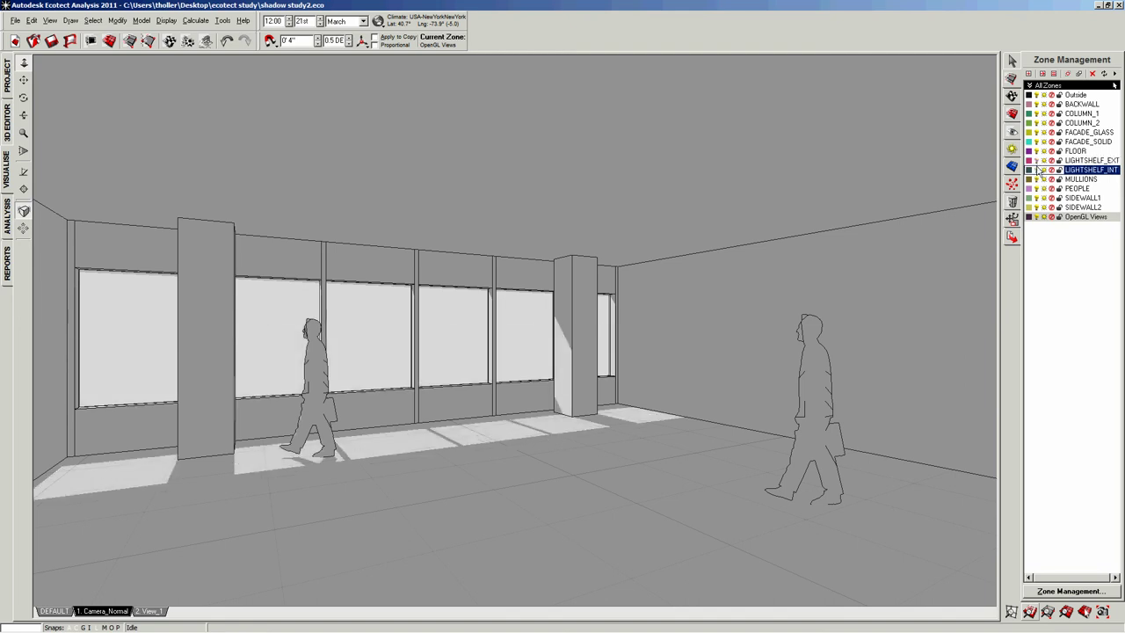
- Copy the bare-interior view as a bitmap and bring Photoshop to the front
{"action": "left_click", "coordinate": [1103, 615]}
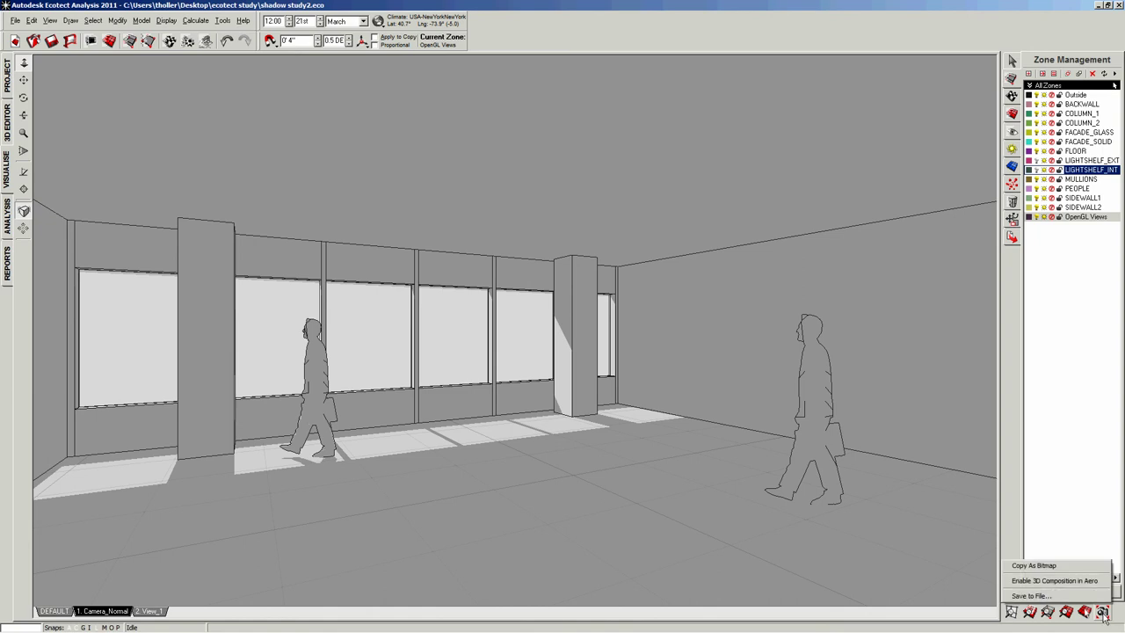
{"action": "left_click", "coordinate": [1035, 569]}
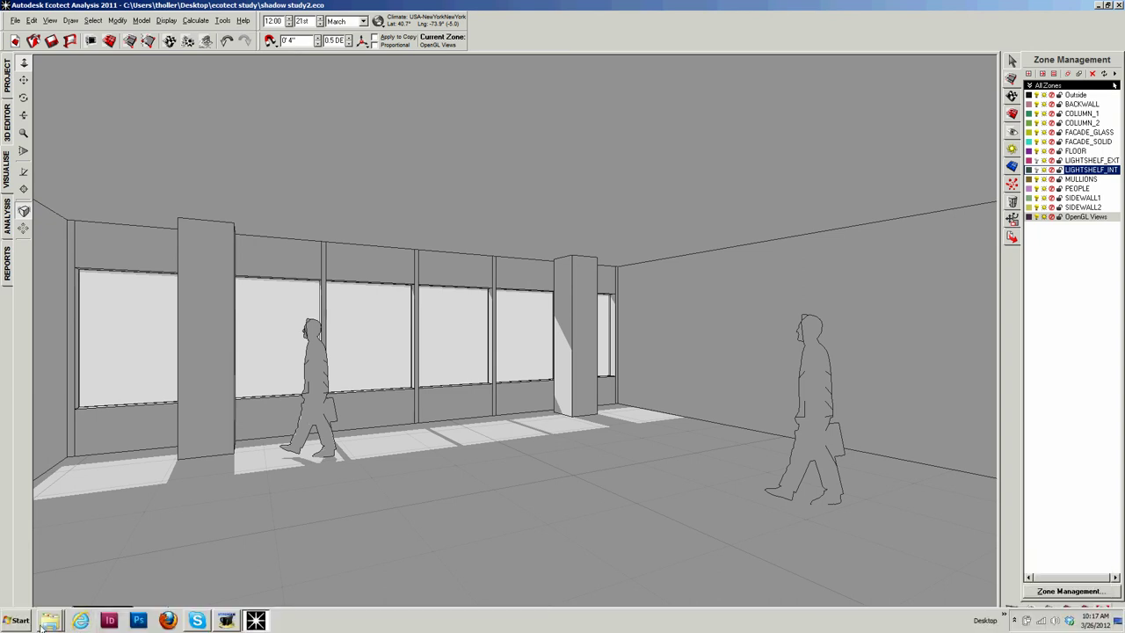
{"action": "left_click", "coordinate": [138, 620]}
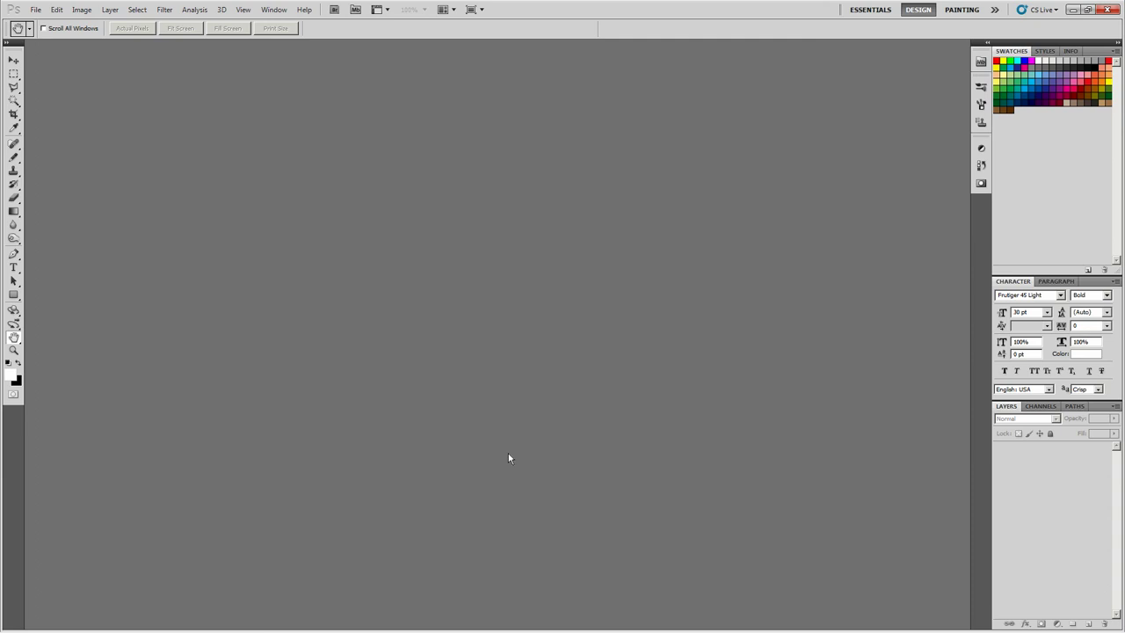
- Create a new Photoshop document, paste the interior render as Layer 1, and return to Ecotect
{"action": "key", "text": "Escape"}
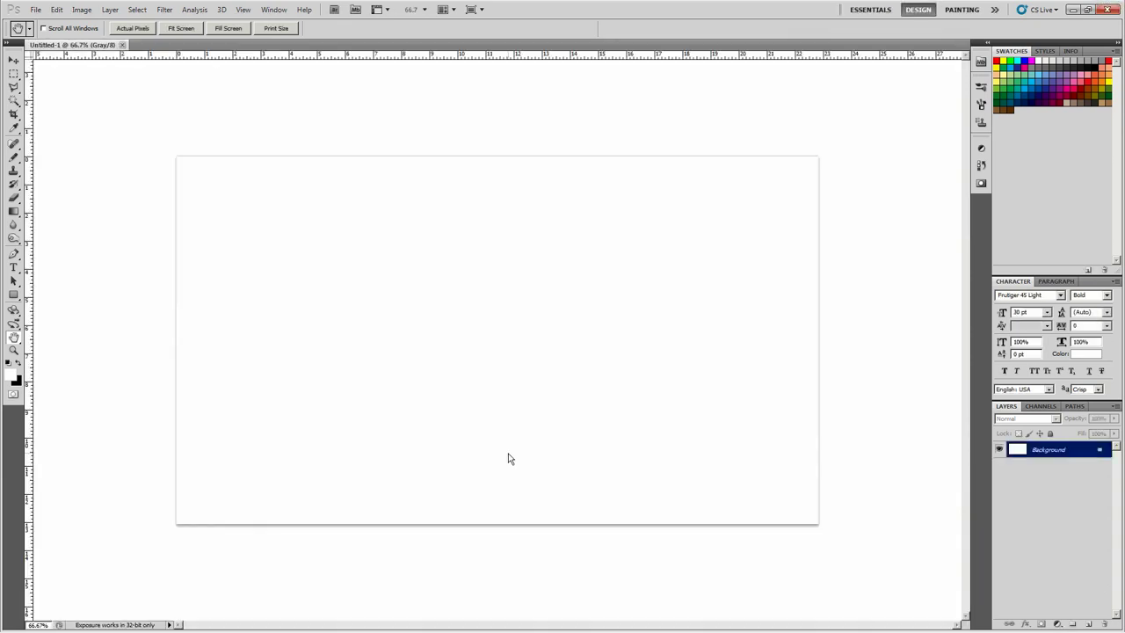
{"action": "key", "text": "ctrl+v"}
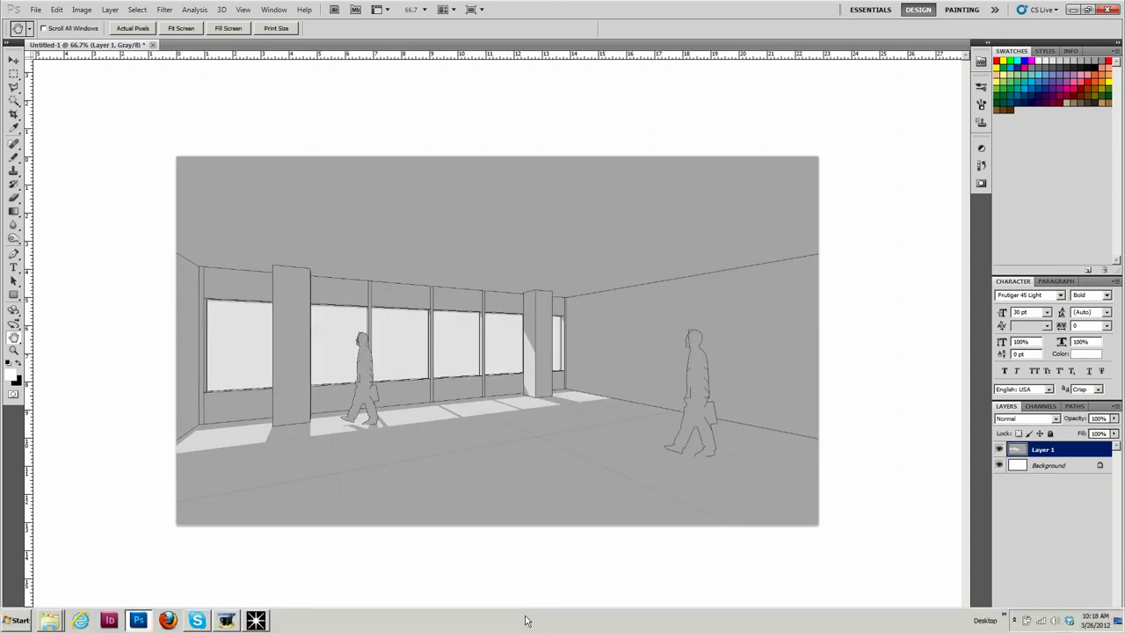
{"action": "left_click", "coordinate": [255, 626]}
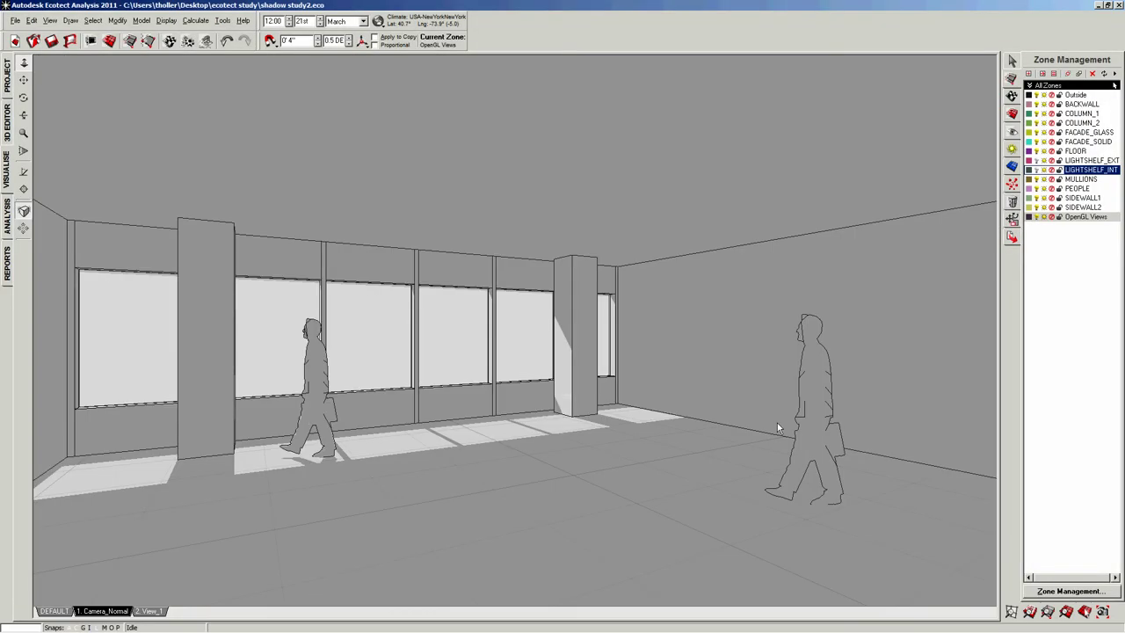
- Set the date to Winter Solstice (December 21st), copy that view as a bitmap, and go to Photoshop
{"action": "left_click", "coordinate": [377, 21]}
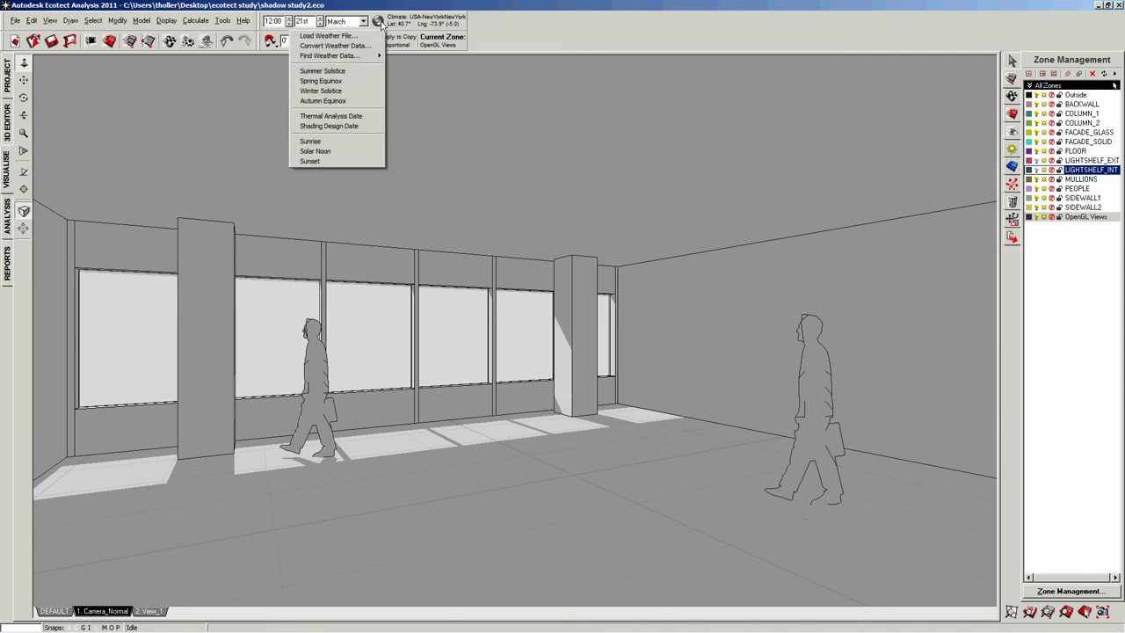
{"action": "left_click", "coordinate": [329, 92]}
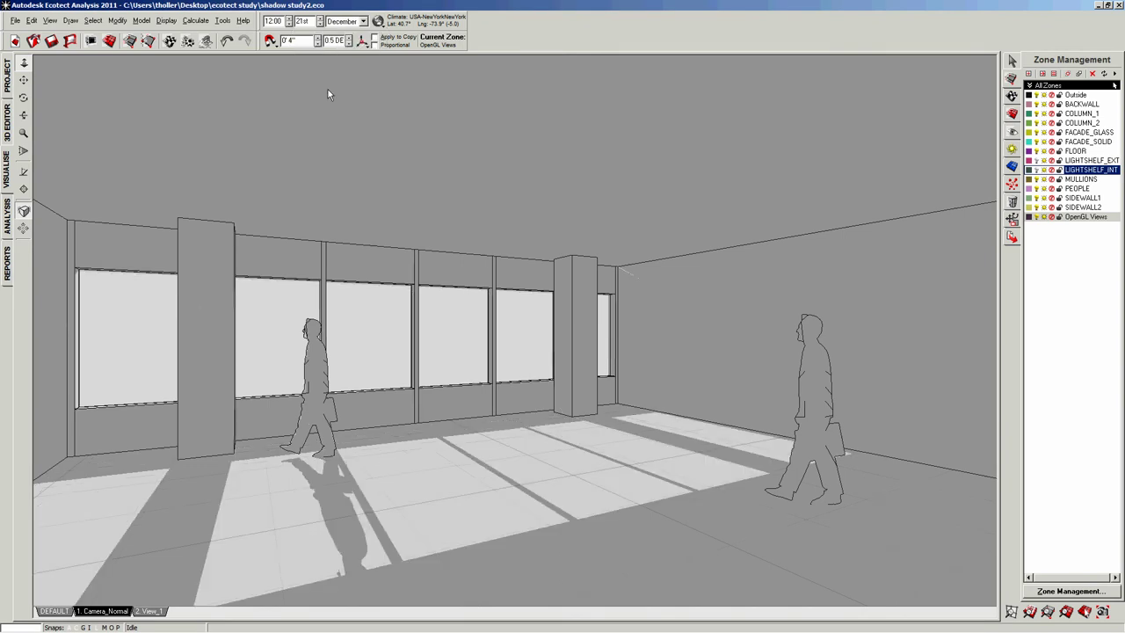
{"action": "left_click", "coordinate": [1095, 608]}
{"action": "left_click", "coordinate": [1053, 571]}
{"action": "mouse_move", "coordinate": [214, 620]}
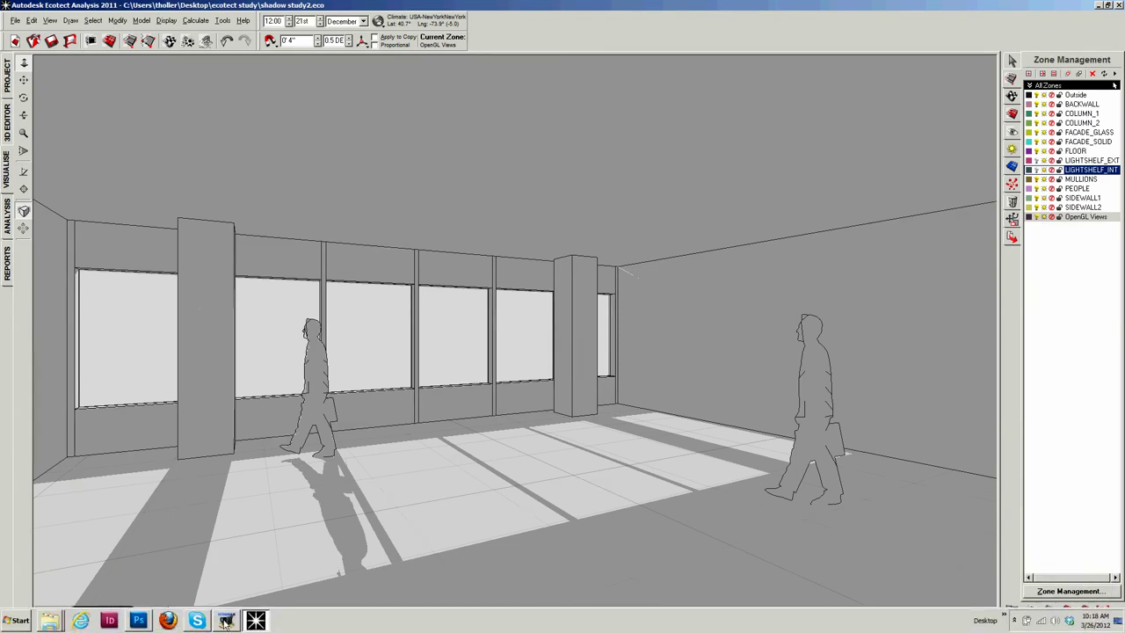
{"action": "left_click", "coordinate": [138, 621]}
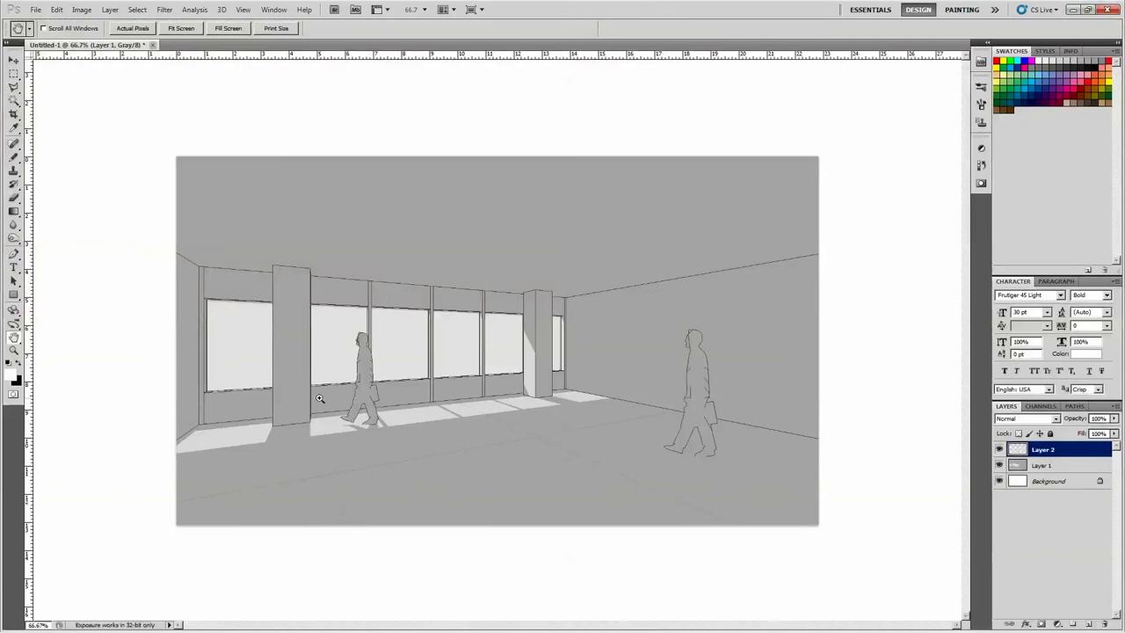
- Paste the winter render as a new layer named 'winter noon' and check its visibility
{"action": "key", "text": "ctrl+v"}
{"action": "double_click", "coordinate": [1045, 450]}
{"action": "type", "text": "winter noo"}
{"action": "key", "text": "Return"}
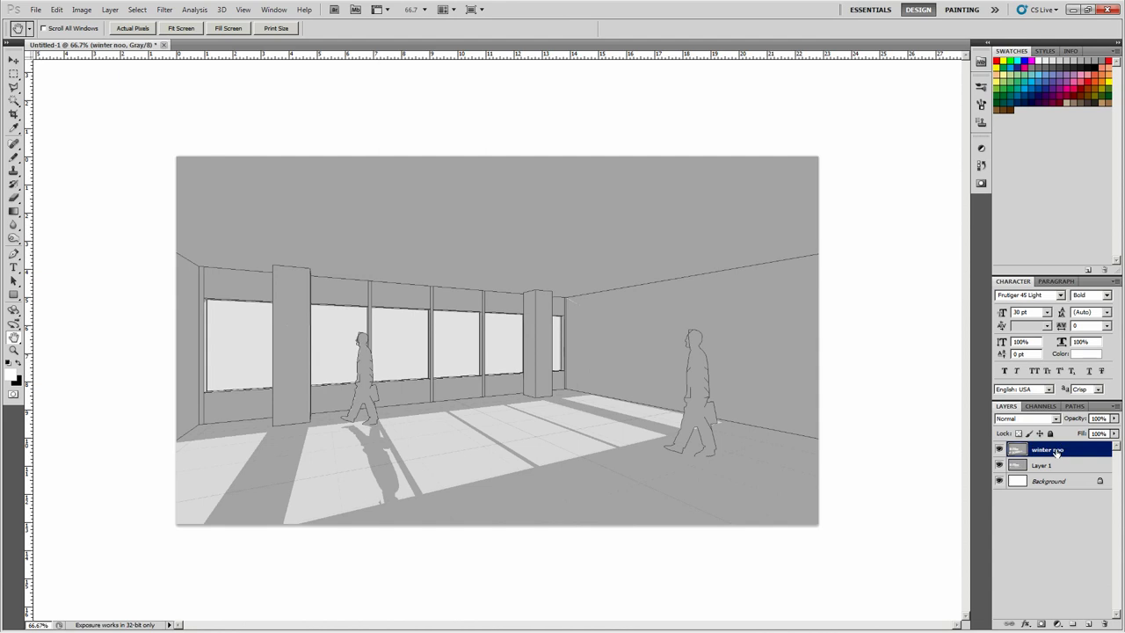
{"action": "left_click", "coordinate": [1059, 453]}
{"action": "type", "text": "n"}
{"action": "key", "text": "Return"}
{"action": "left_click", "coordinate": [999, 450]}
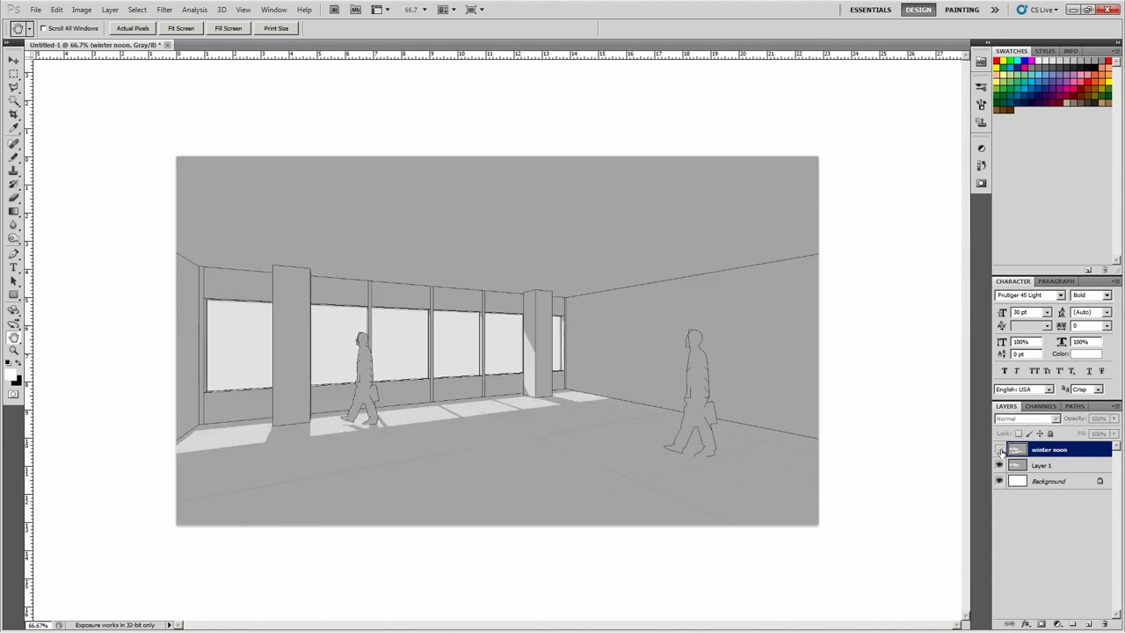
{"action": "left_click", "coordinate": [999, 450]}
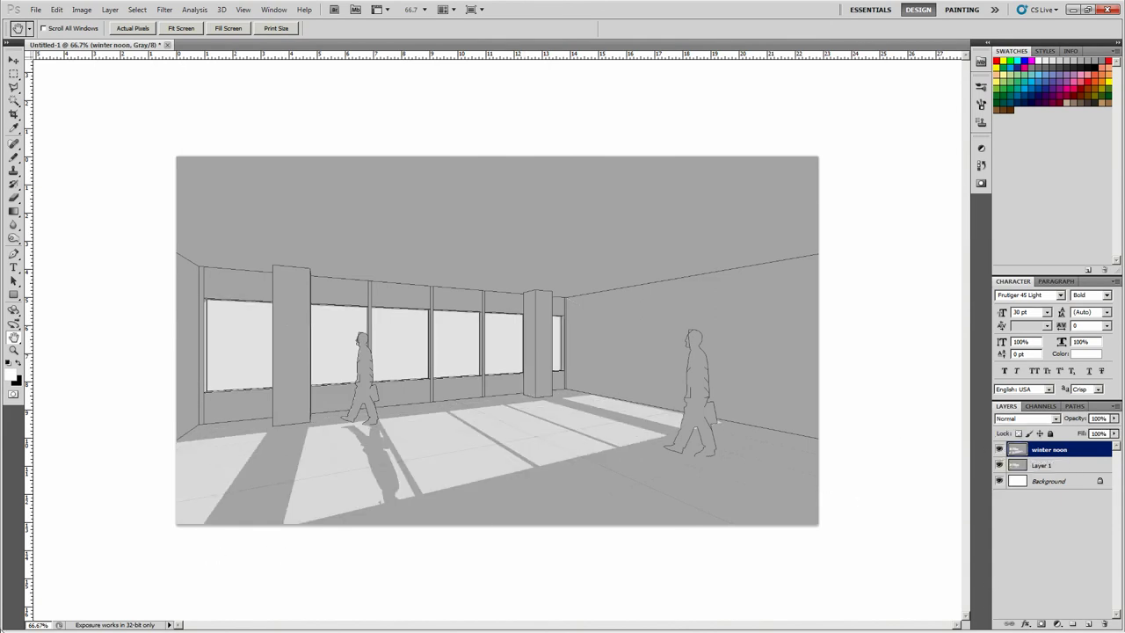
- In Ecotect, show the interior light shelf and copy that view as a bitmap
{"action": "left_click", "coordinate": [218, 624]}
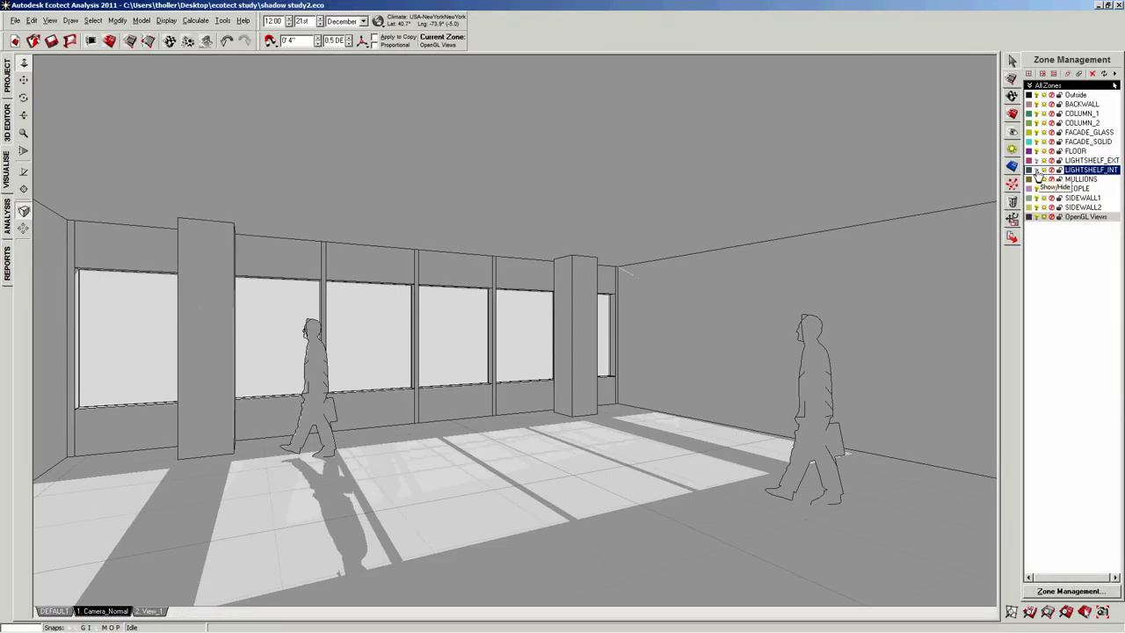
{"action": "left_click", "coordinate": [1037, 171]}
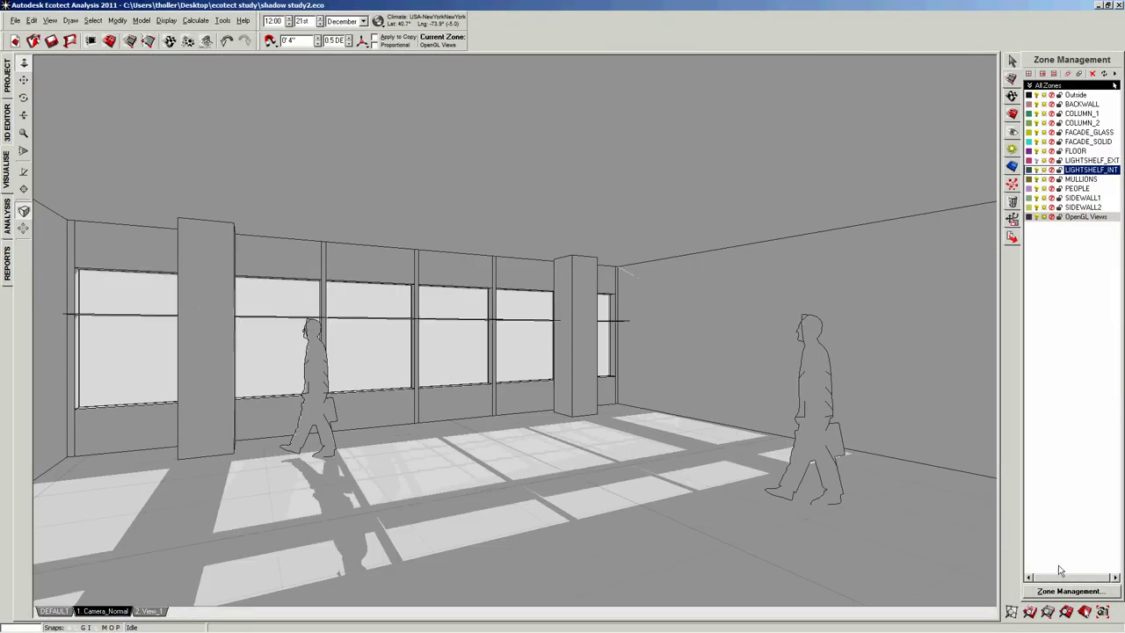
{"action": "left_click", "coordinate": [1103, 612]}
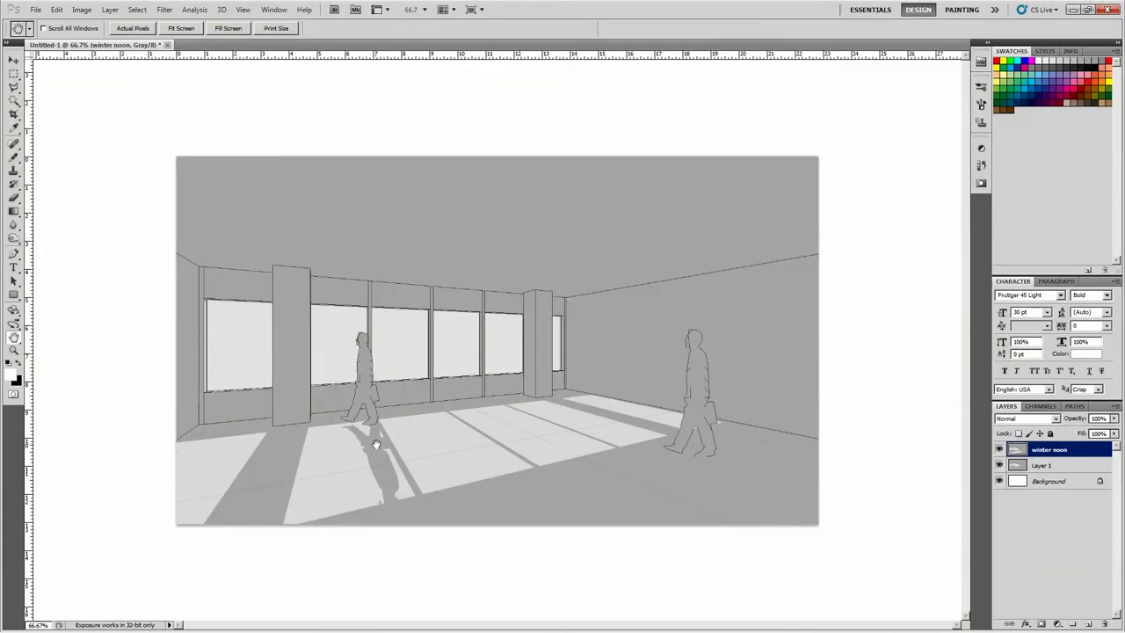
- Paste the light-shelf render as a new layer named 'winter noon int shelf'
{"action": "key", "text": "ctrl+v"}
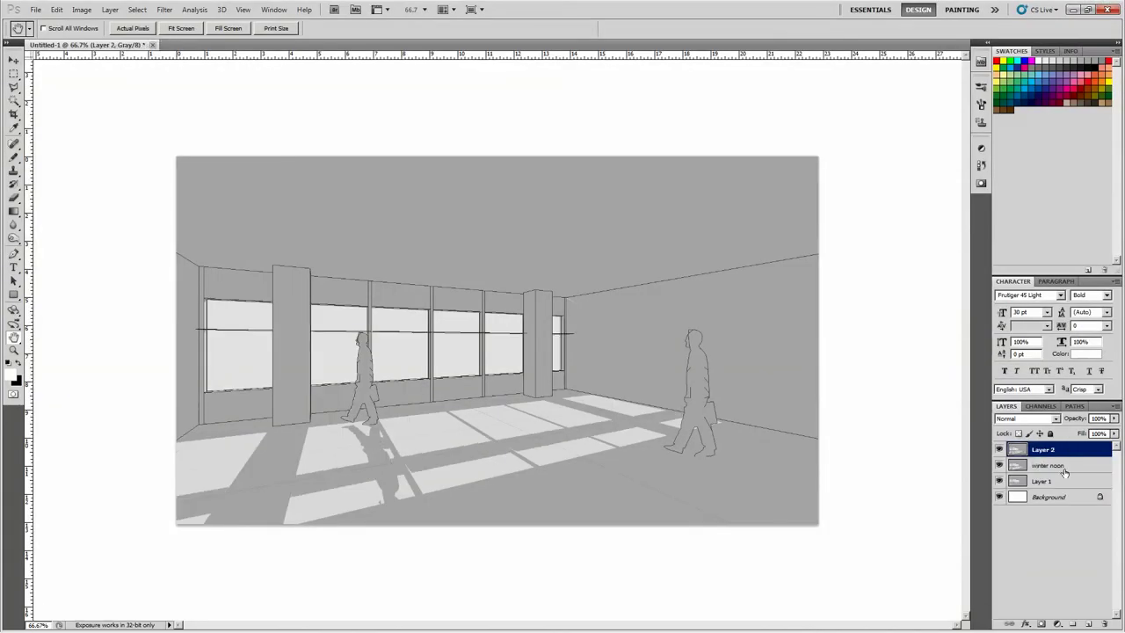
{"action": "double_click", "coordinate": [1046, 449]}
{"action": "type", "text": "winter noon int shelf"}
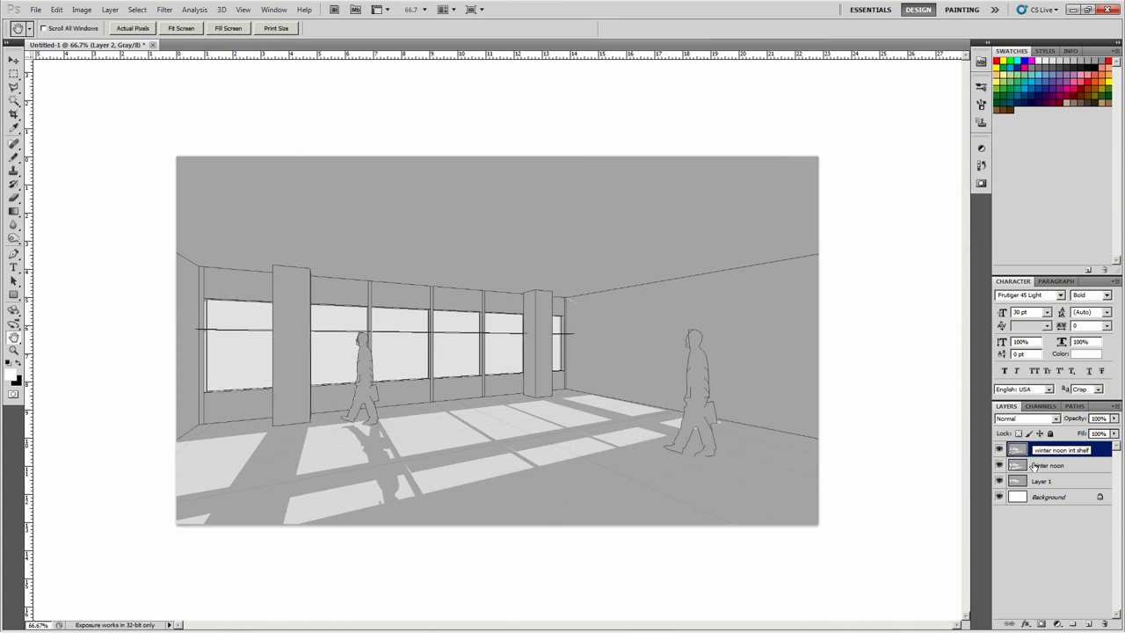
{"action": "right_click", "coordinate": [1035, 466]}
{"action": "left_click", "coordinate": [1015, 491]}
- Toggle the winter noon int shelf and winter noon layers to compare, leaving all visible
{"action": "left_click", "coordinate": [999, 449]}
{"action": "left_click", "coordinate": [998, 466]}
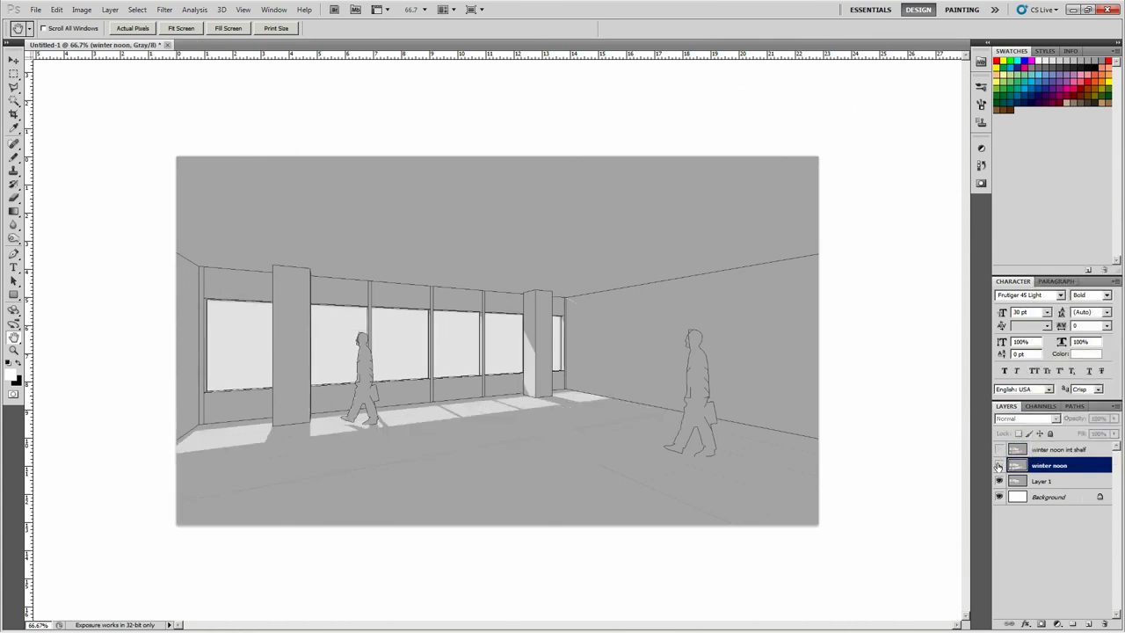
{"action": "left_click", "coordinate": [999, 465]}
{"action": "left_click", "coordinate": [999, 449]}
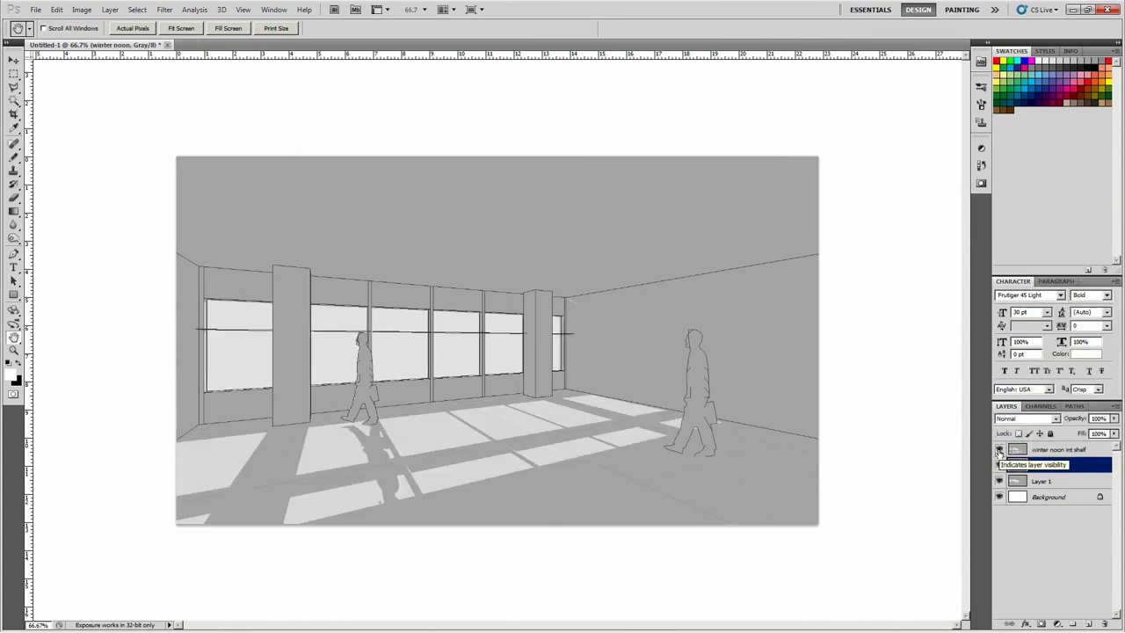
{"action": "left_click", "coordinate": [998, 449]}
{"action": "left_click", "coordinate": [998, 449]}
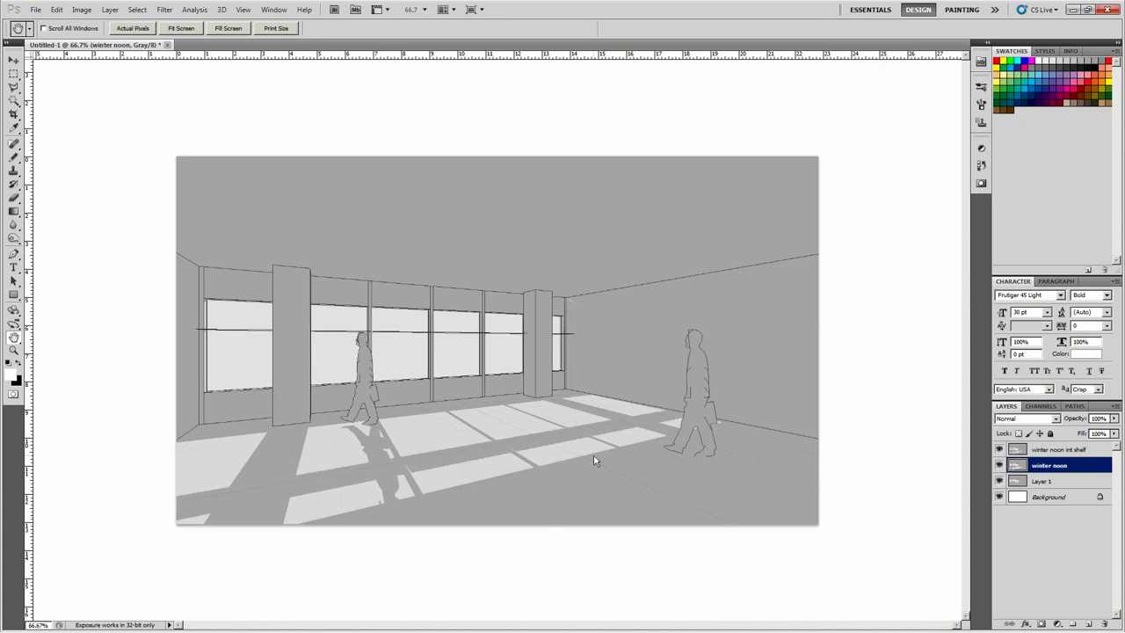